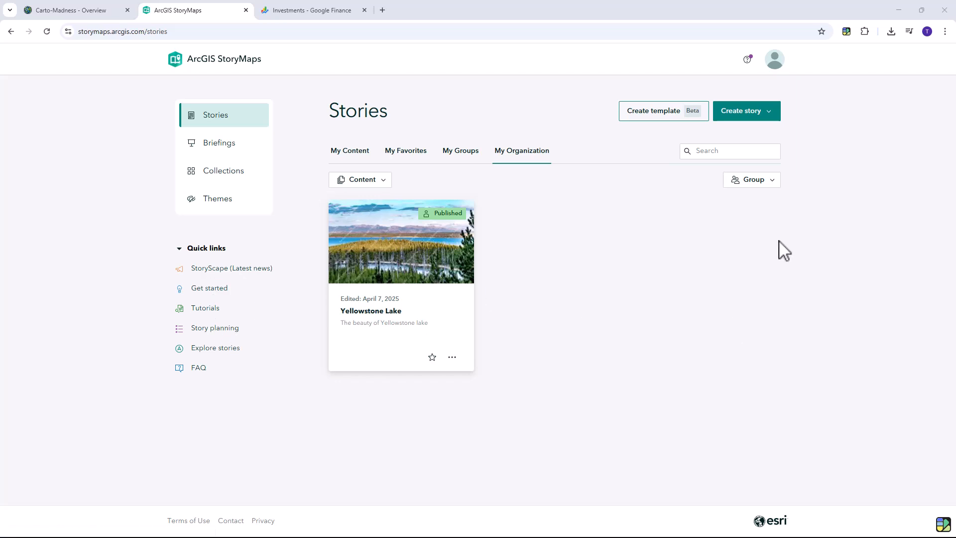
- Create a new story and apply the saved custom theme "Untitled theme" from the personal themes
left_click(749, 113)
left_click(725, 151)
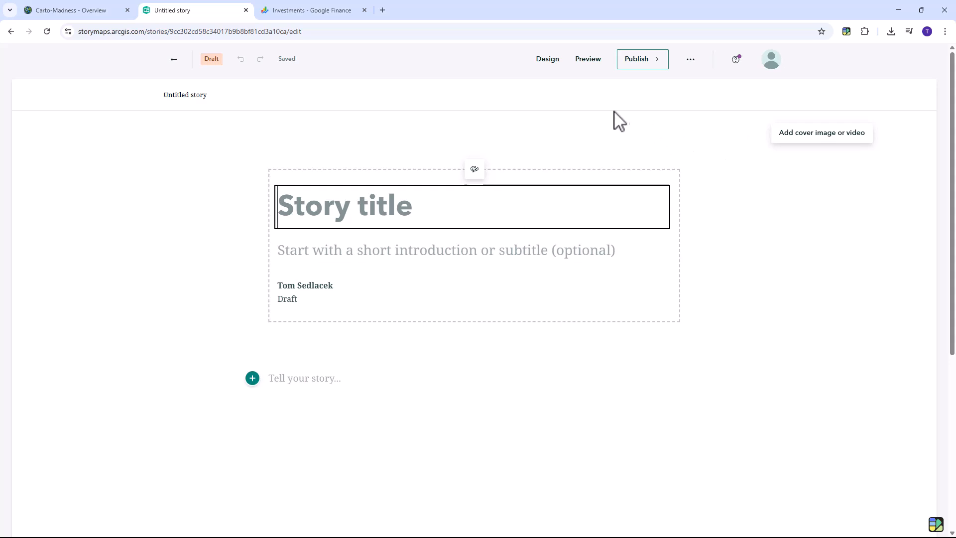
left_click(546, 62)
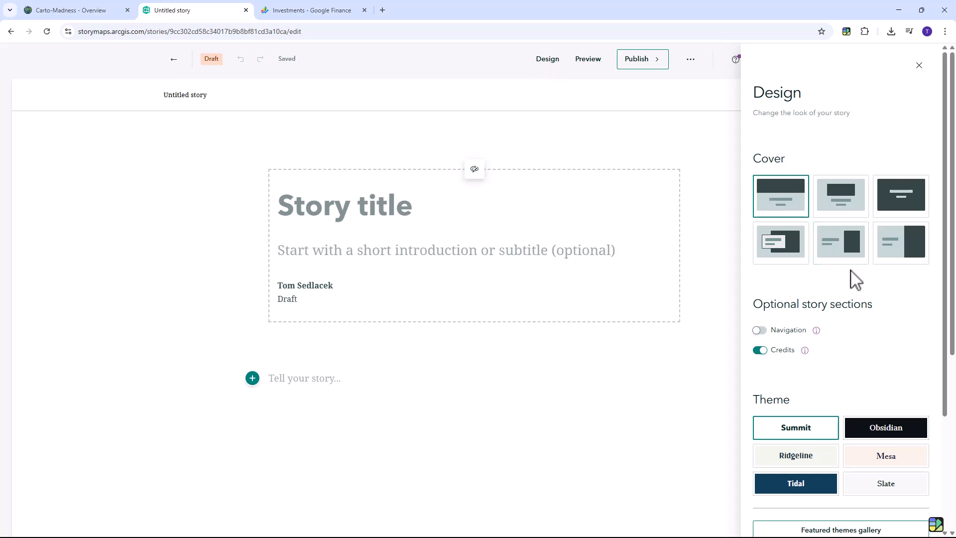
scroll(871, 299, "down", 3)
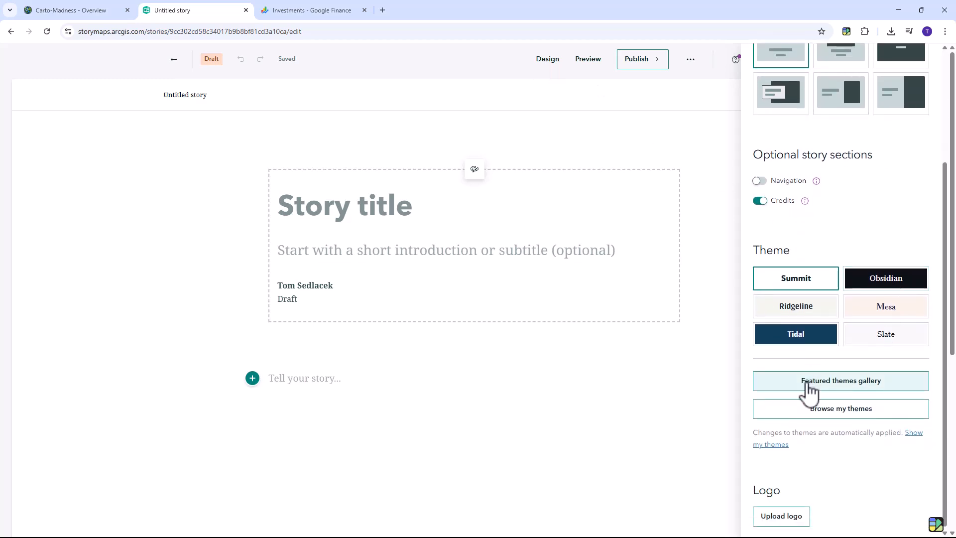
left_click(856, 418)
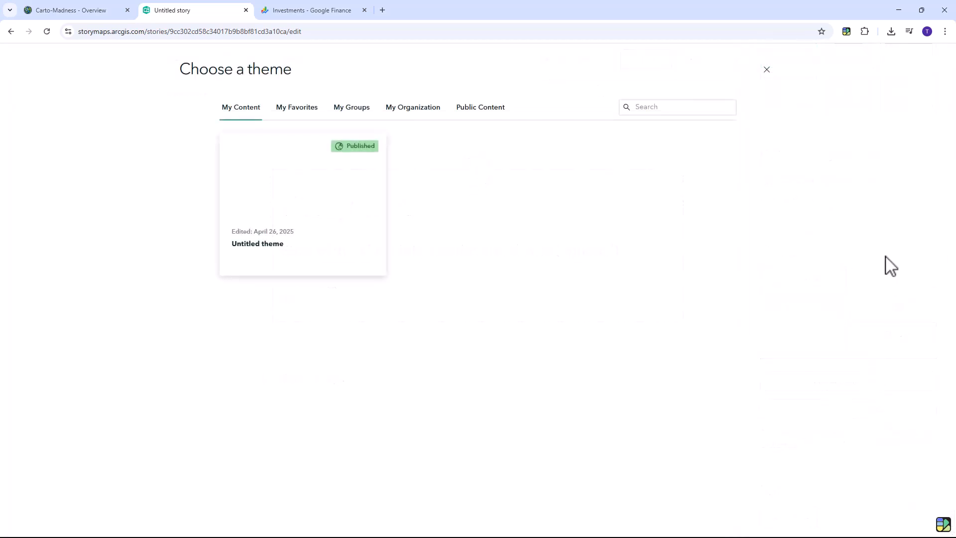
left_click(315, 231)
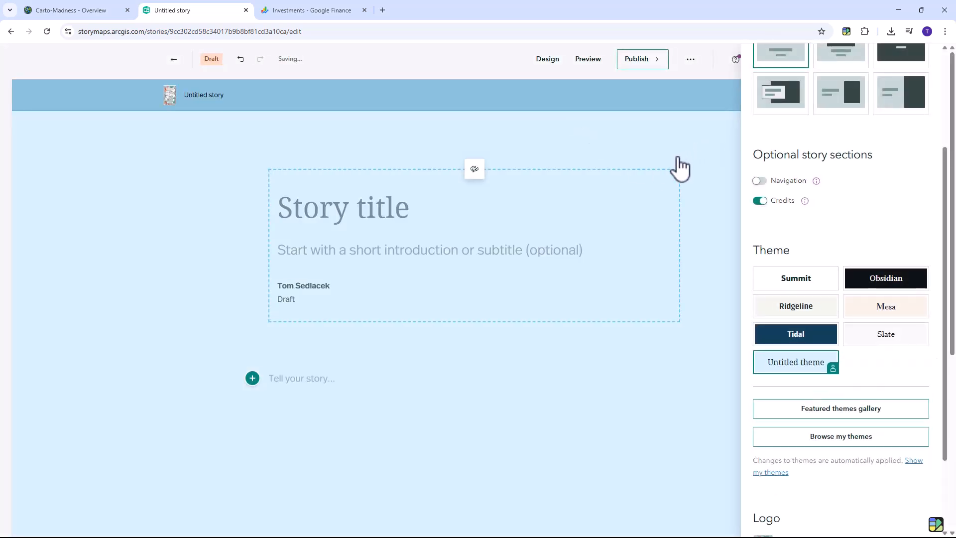
left_click(421, 219)
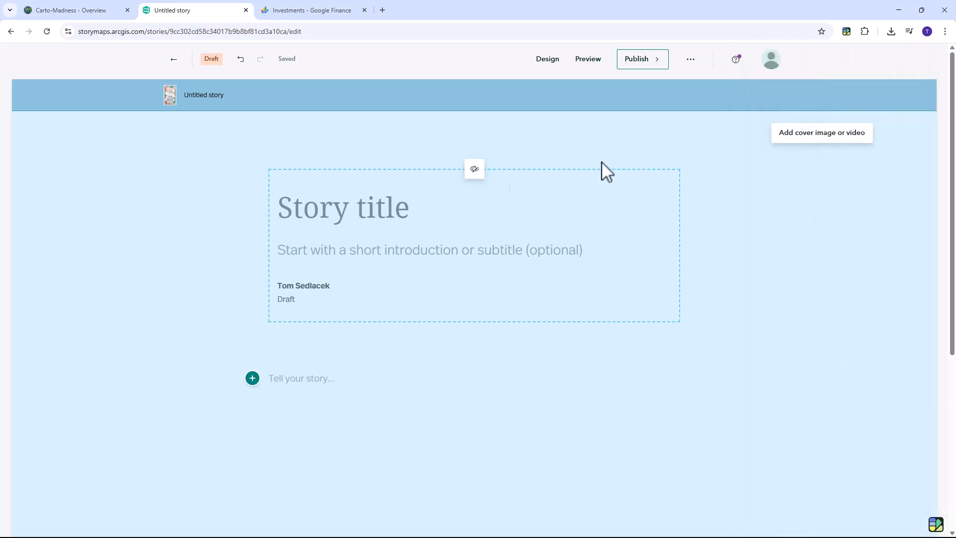
- Upload StockCake-Antique World Map_1741966528.jpg from the Extinct Countries Media folder as the story's cover image
left_click(806, 132)
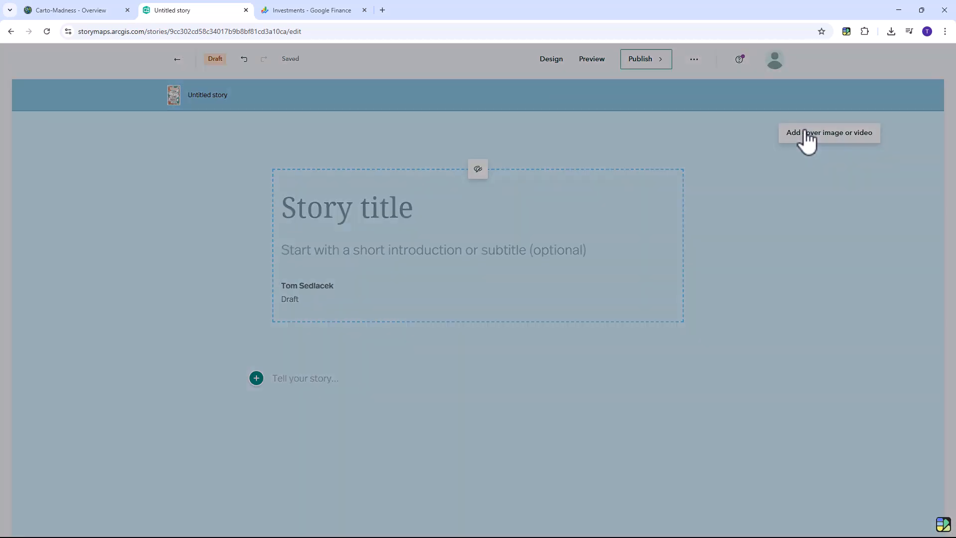
left_click(523, 319)
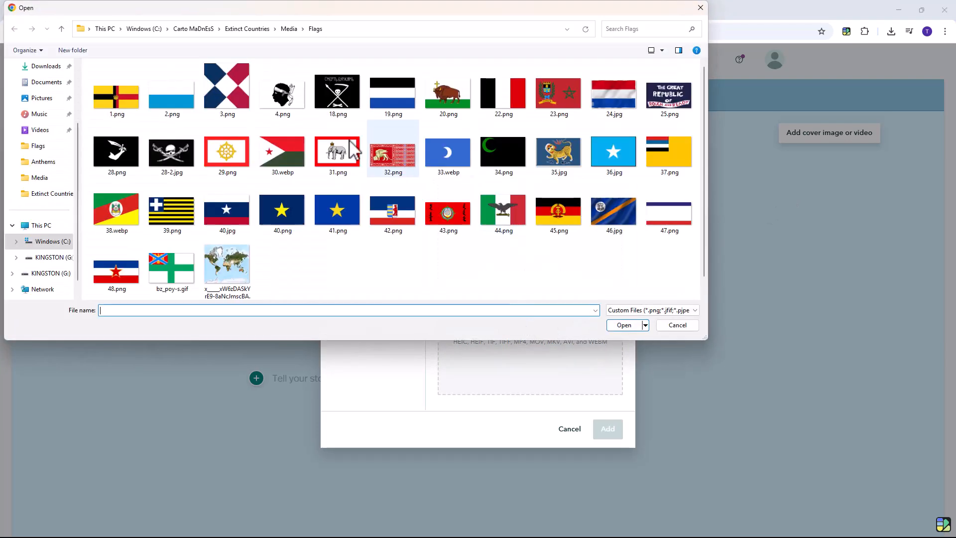
left_click(286, 30)
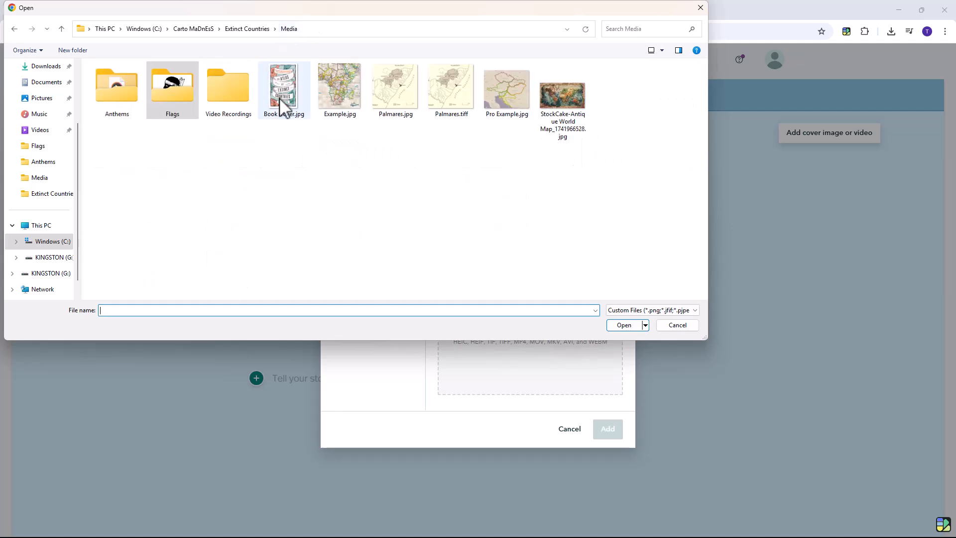
left_click(573, 122)
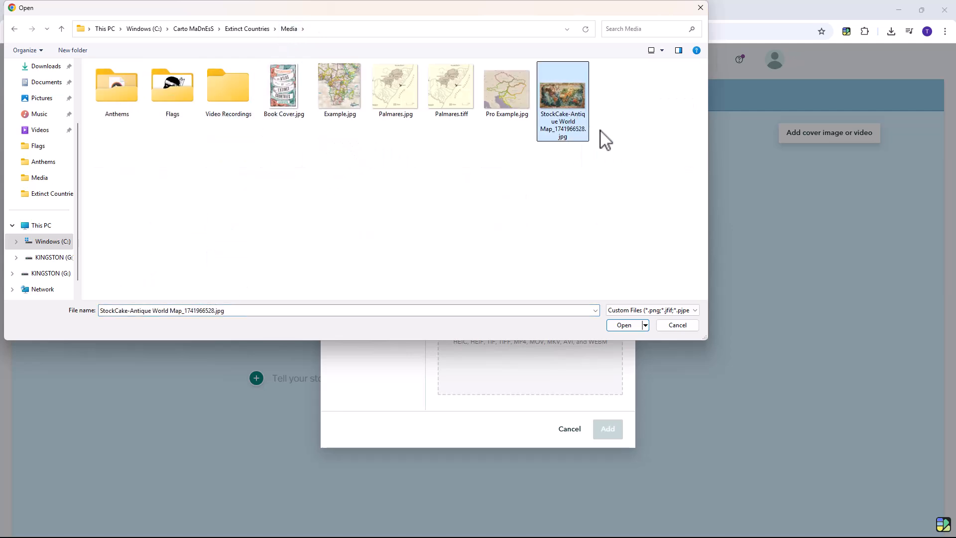
left_click(623, 324)
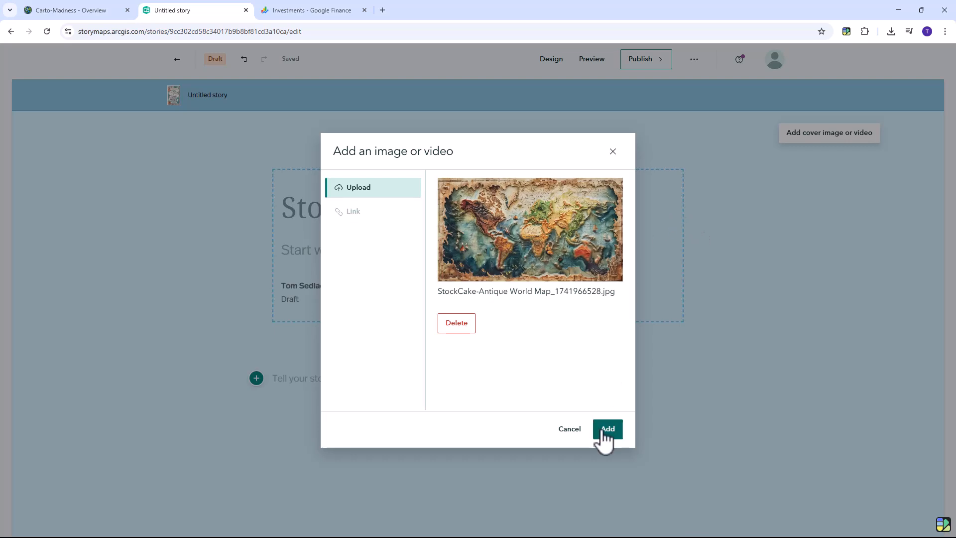
left_click(607, 429)
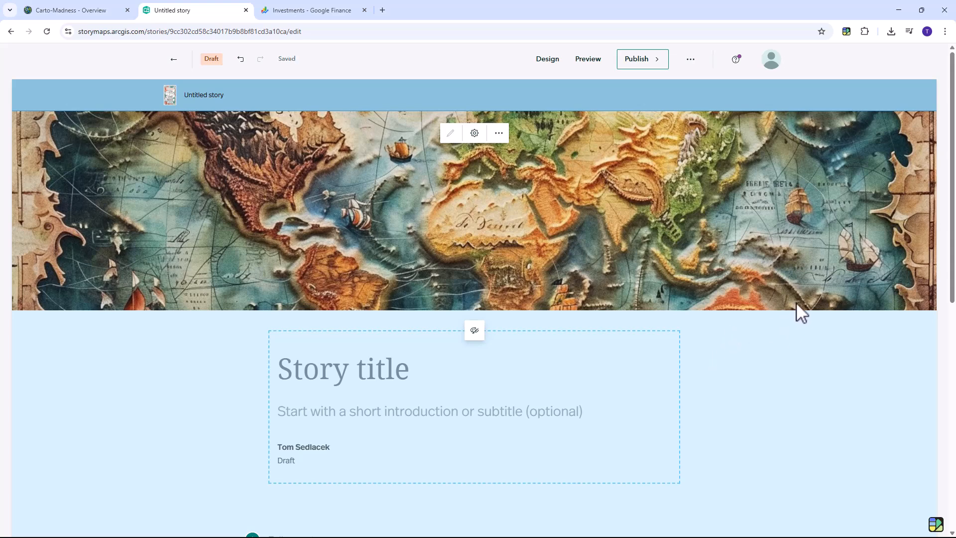
- Title the story "Atlas of Extinct Countries" on the cover
left_click(426, 370)
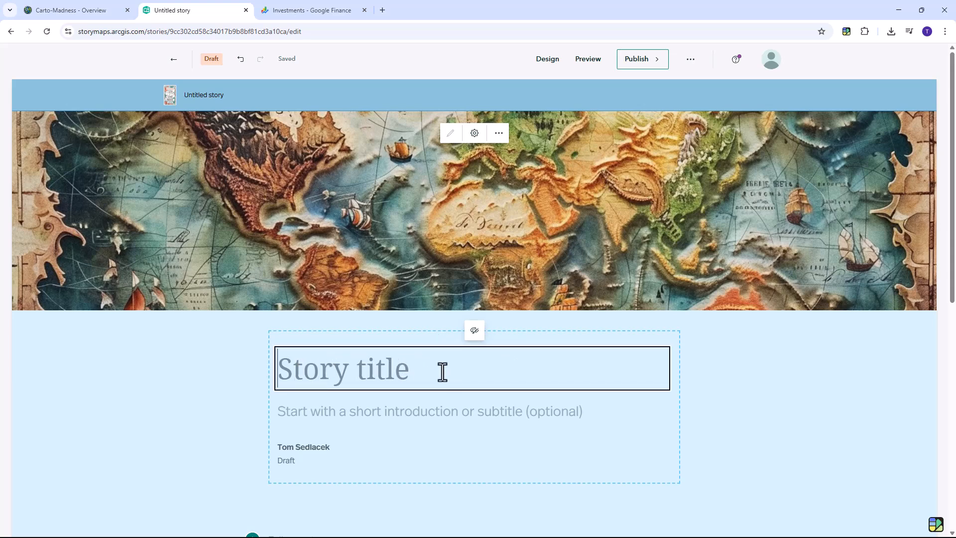
type("At")
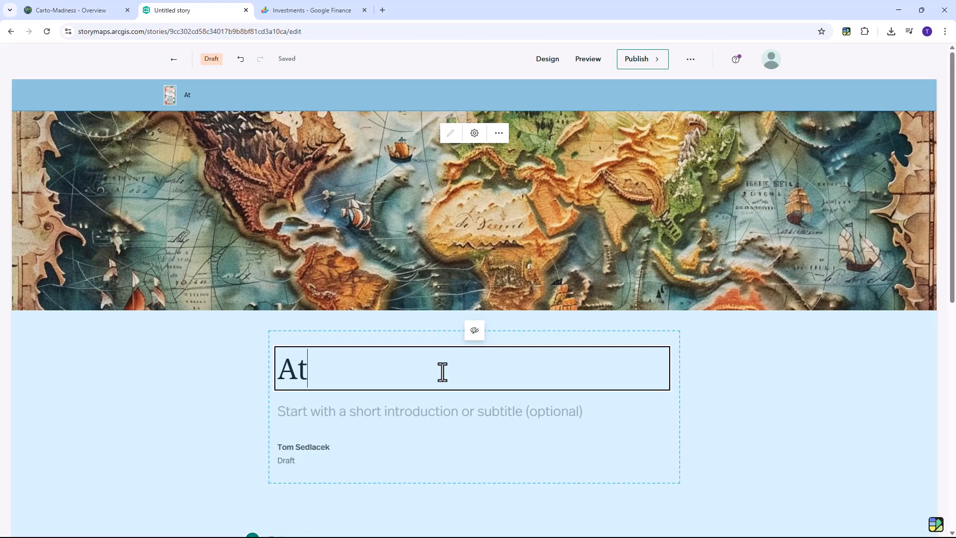
type("las of E")
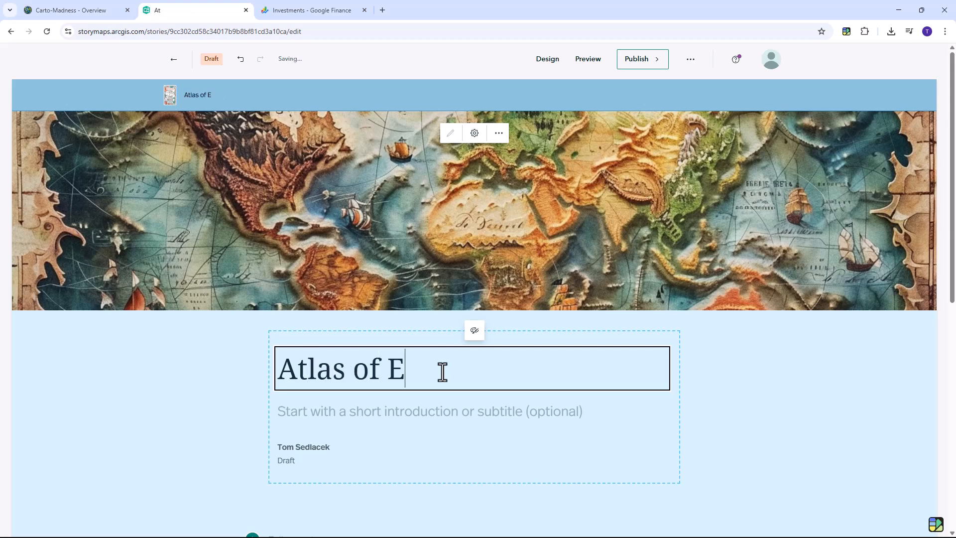
type("xtinct Countri")
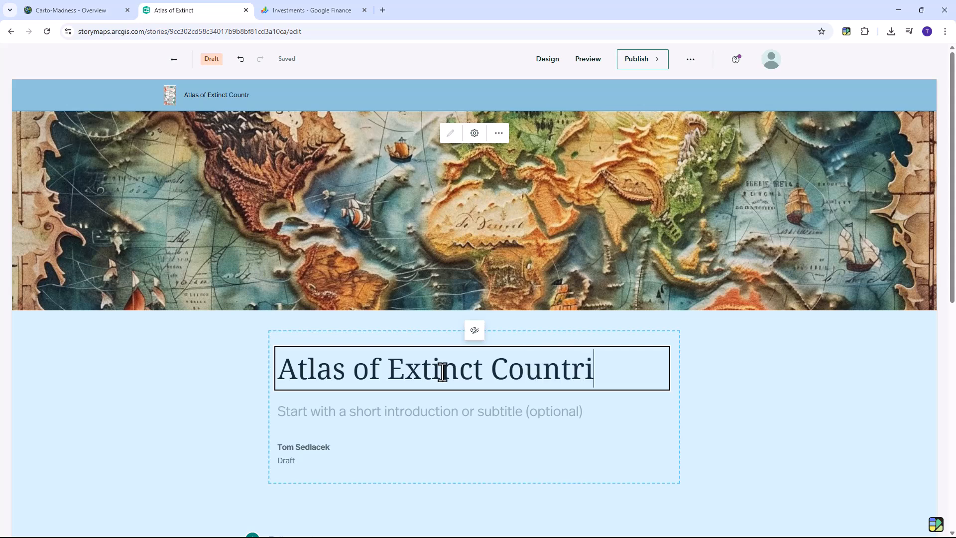
type("es")
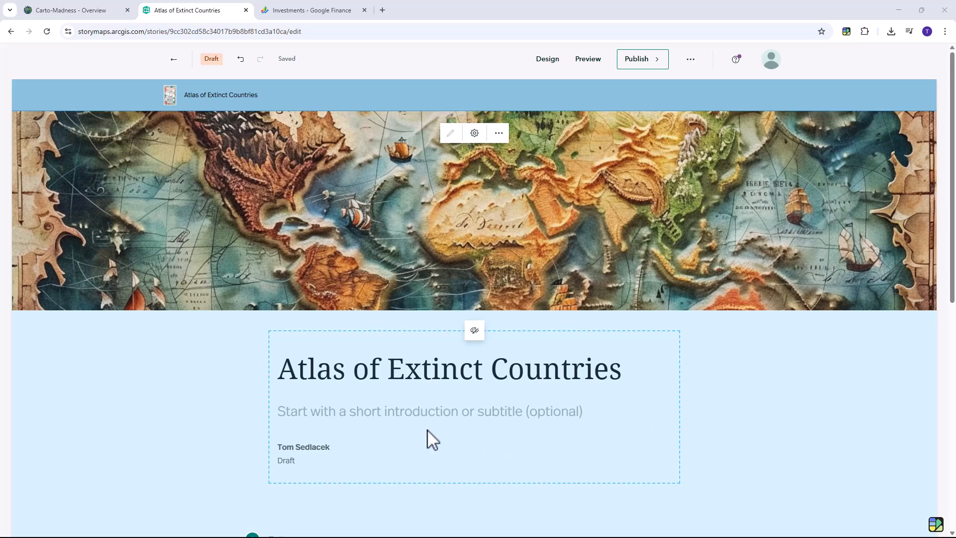
- Enter the subtitle "The Remarkable (and Occasionally Ridiculous) Stories of 48 Nations that Fell off the Map" and replace the byline with book and storymap author credits
left_click(347, 409)
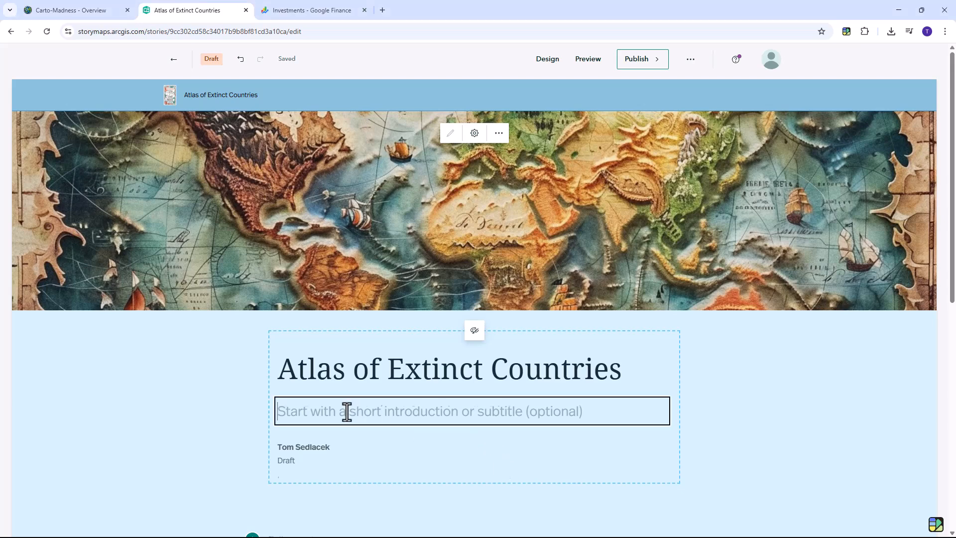
type("The Remarkable (and Occasionally Ridiculous) Stories of 48 Nations that Fell off the Map")
left_click(871, 427)
left_click_drag(352, 467, 274, 467)
type("Book by Gideon Defoe / Storymap by Tom Sedlacek, GISP")
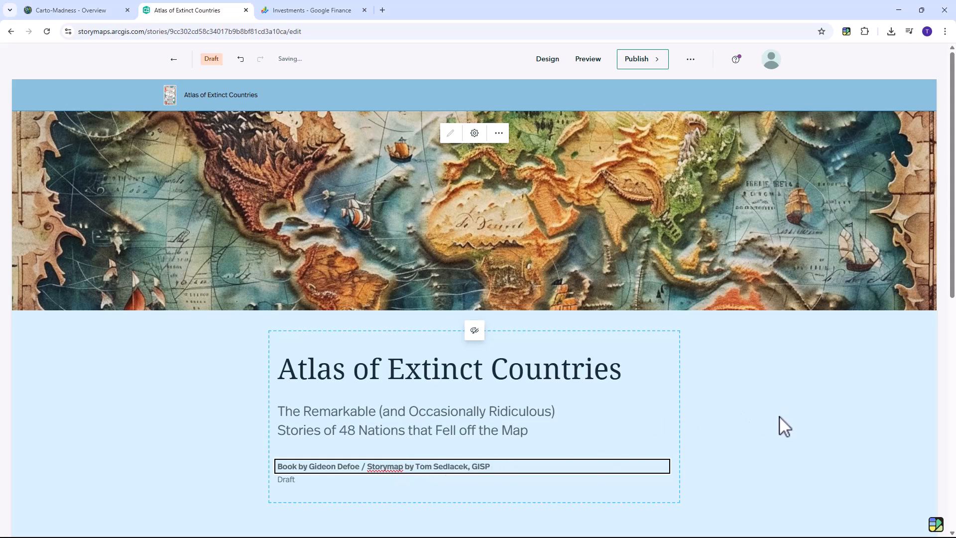
- Set the horizontal position of the cover's title panel to centered
left_click(475, 330)
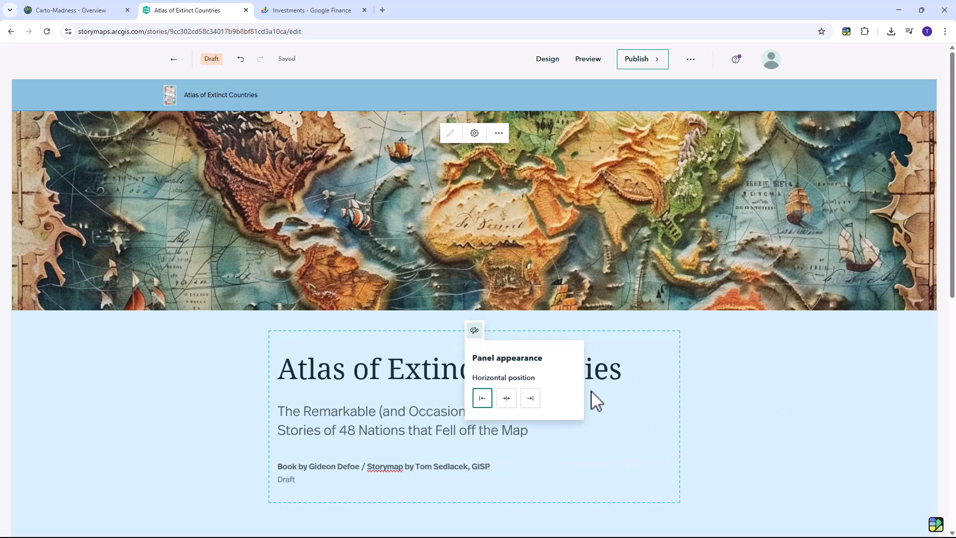
left_click(507, 398)
left_click(772, 416)
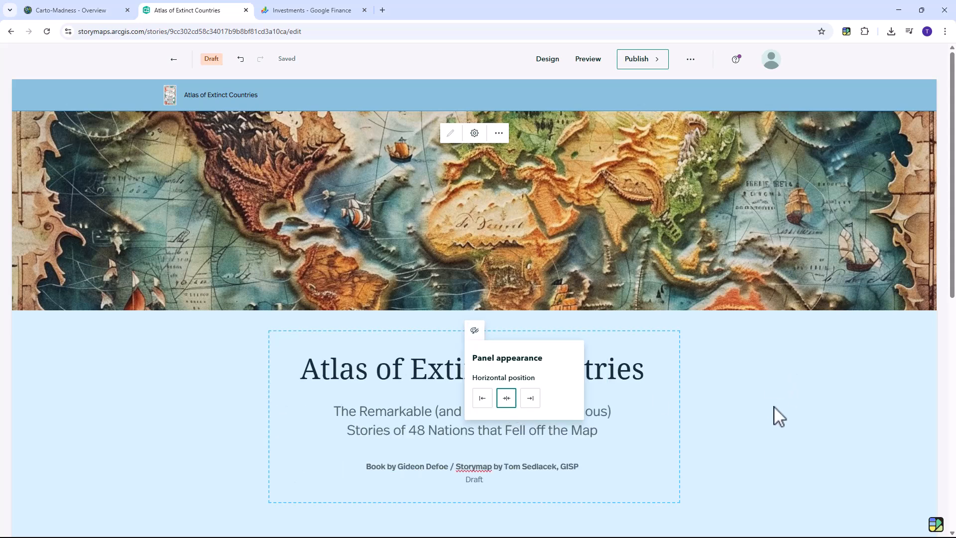
- Add a heading below the cover reading "Generous to a fault, they died doing what they loved: exploring tin." in quotation marks
scroll(770, 402, "down", 2)
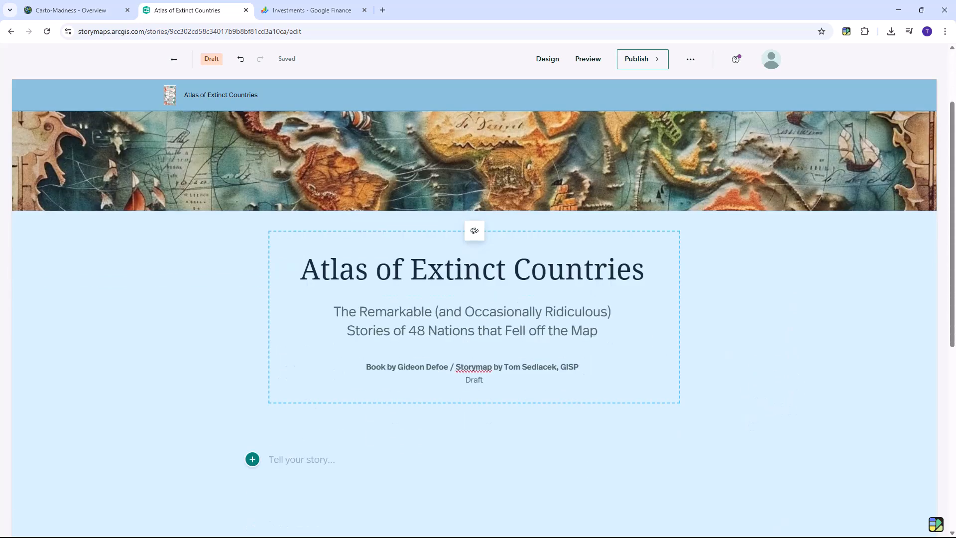
type("\"Generous to a fault, they died doing what they loved: exploring tin.\"")
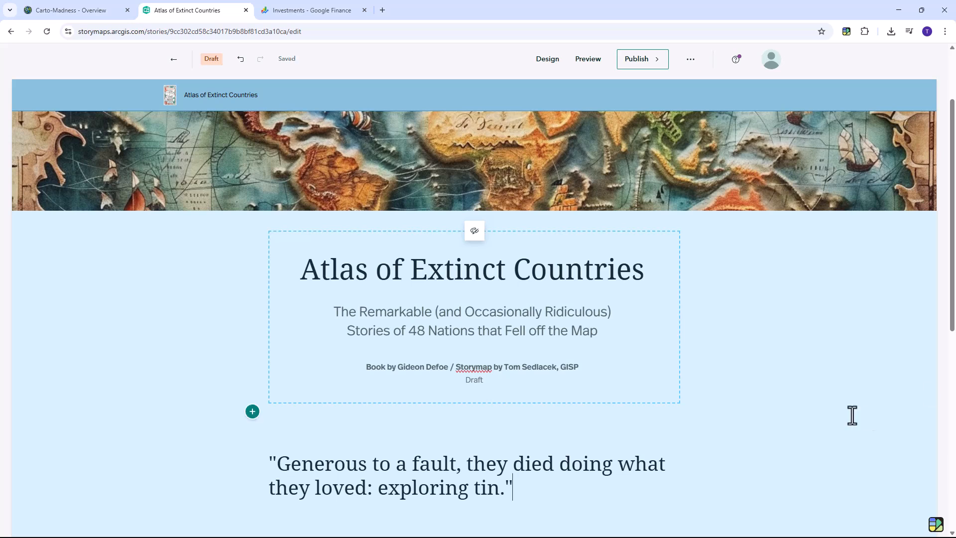
- Add a quote block below the heading with the passage beginning "Countries die. Sometimes it's murder." and ending "vote themselves out of existence."
scroll(536, 489, "down", 4)
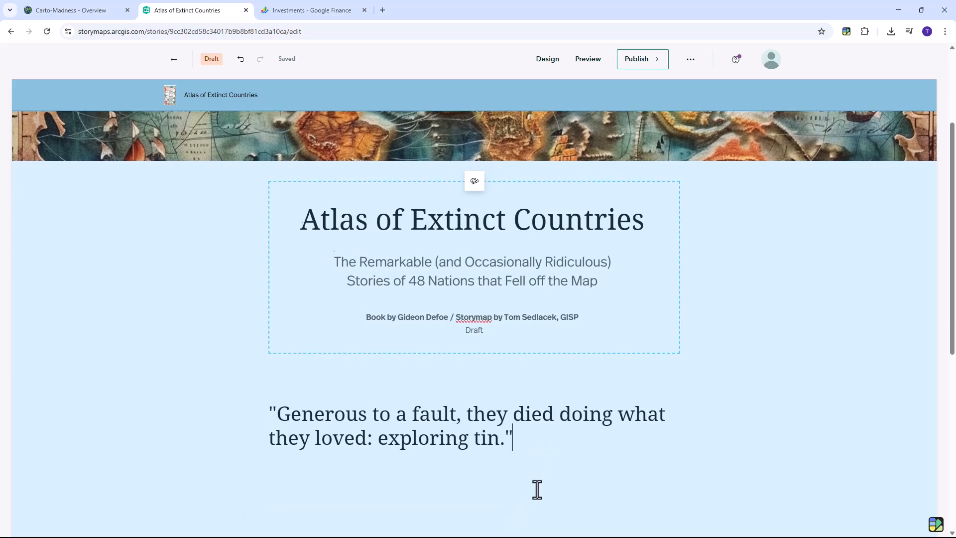
left_click(252, 307)
left_click(322, 244)
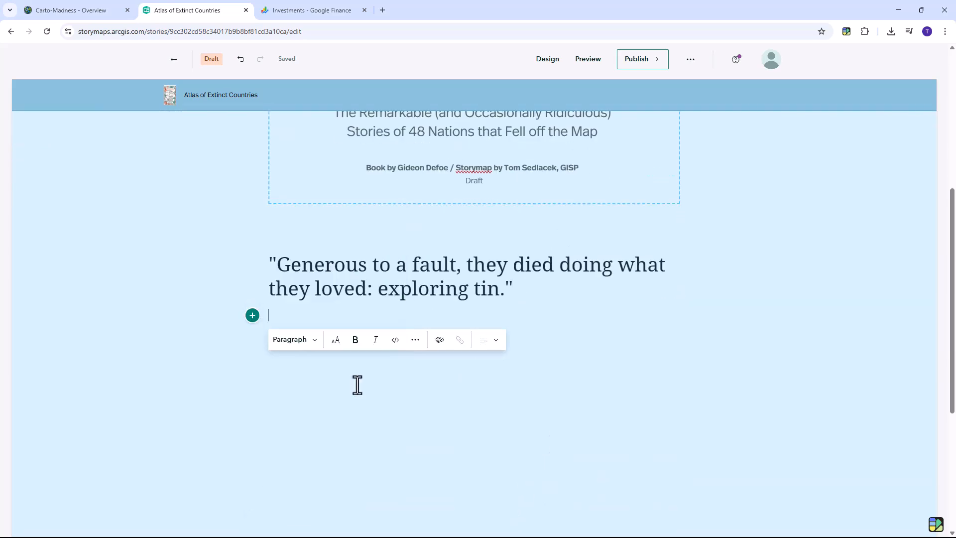
left_click(307, 338)
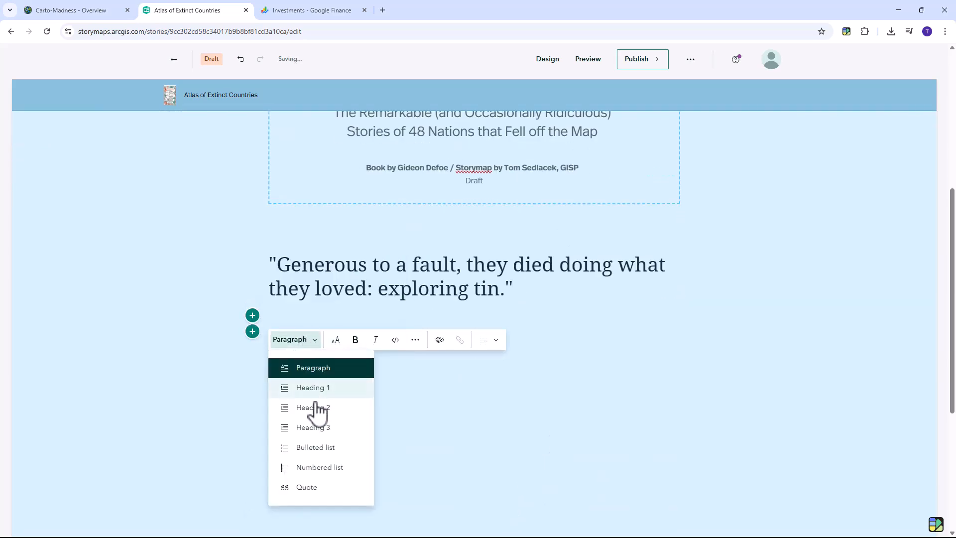
left_click(314, 490)
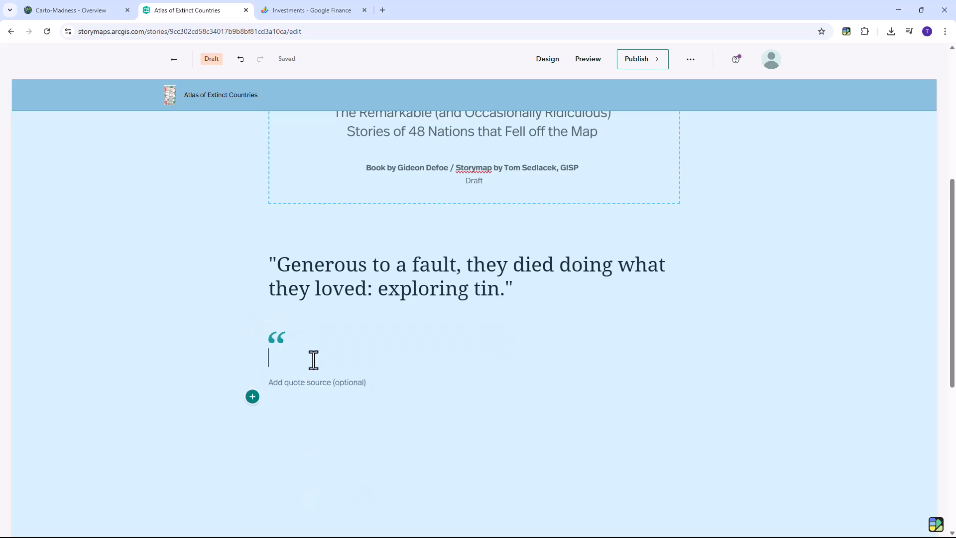
type("Countries die. Sometimes it's murder. Sometimes it's an accident. Sometimes it's because they were too ludicrous to exist in the first place.  Every so often they explode violently.  A few slip away unnoticed.  Often the cause of death is \"got too greedy\" or \"Napoleon turned up.\"  Now and then they just hold a referendum and vote themselves out of existence.")
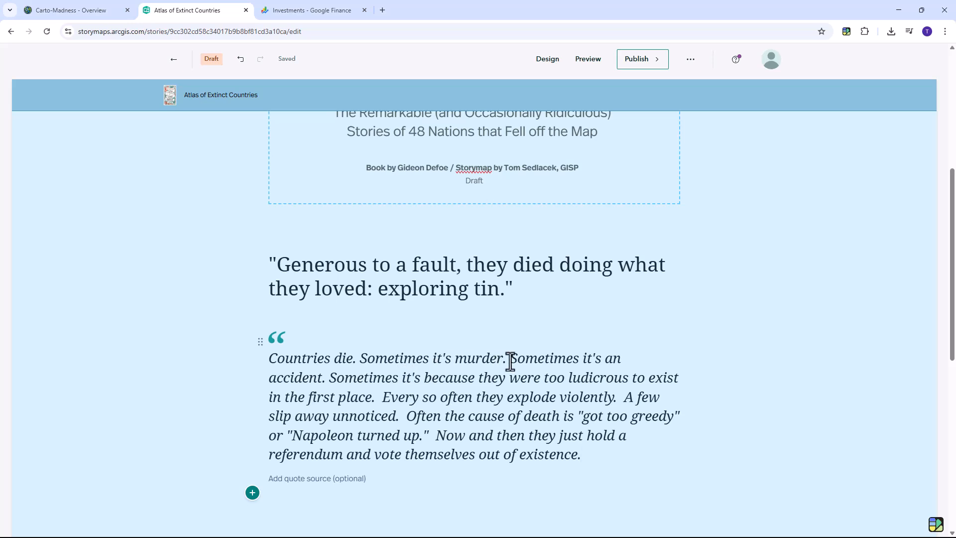
- Add a bold italic text paragraph reading "These are their stories!" below the quote block
left_click(252, 492)
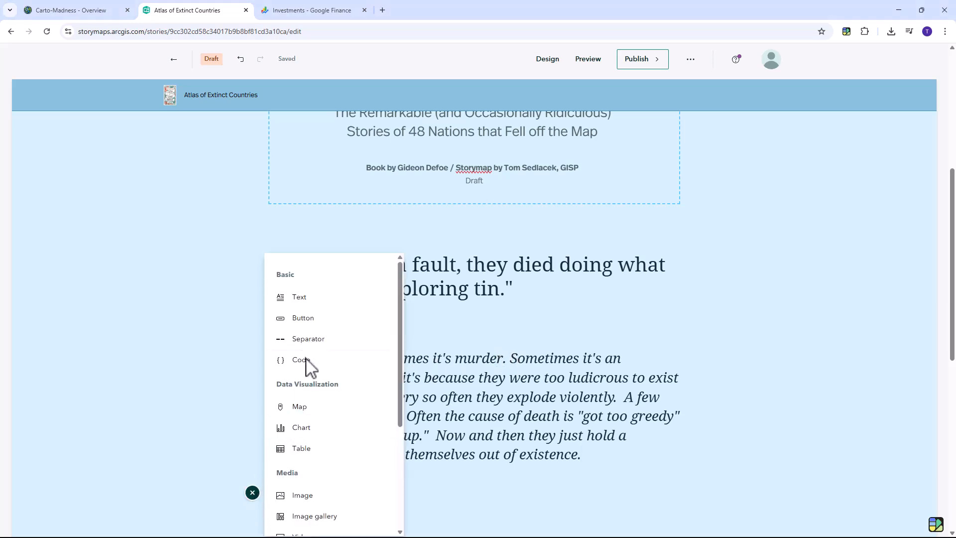
left_click(313, 302)
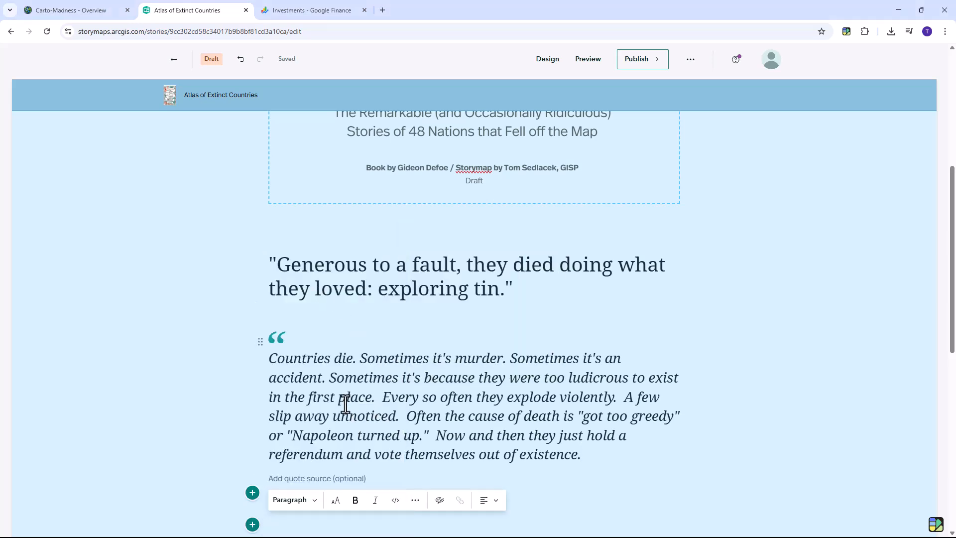
scroll(301, 509, "down", 2)
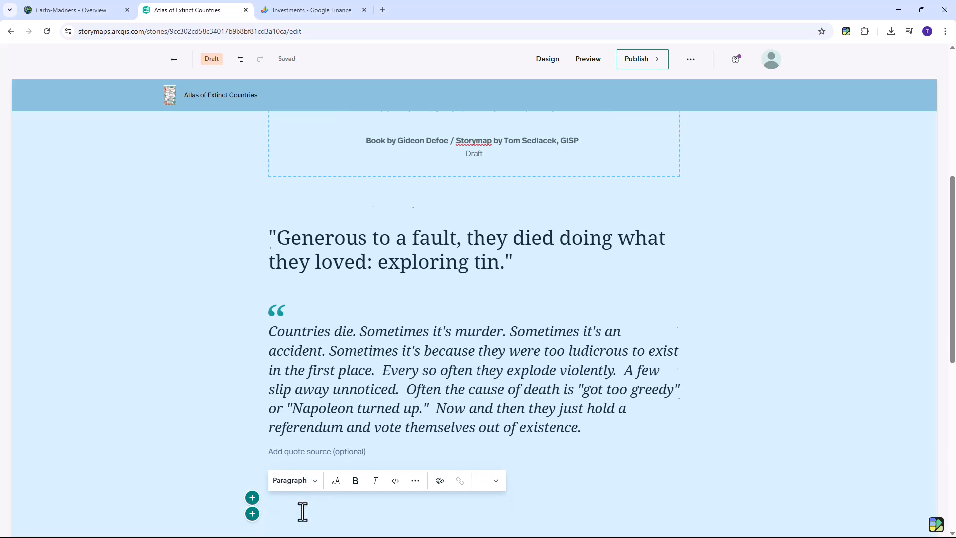
type("These are their stories!")
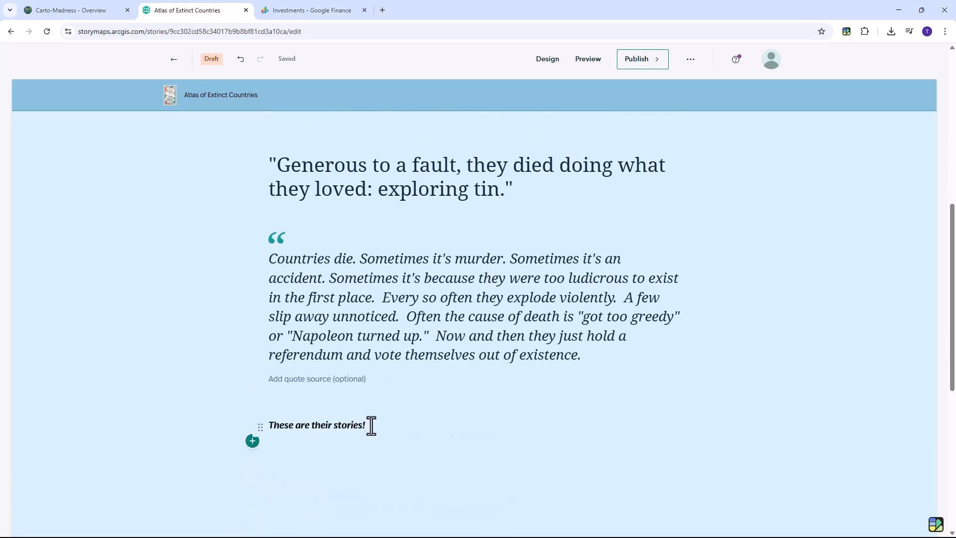
- Set the text size of the "These are their stories!" line to Large
left_click_drag(372, 425, 270, 425)
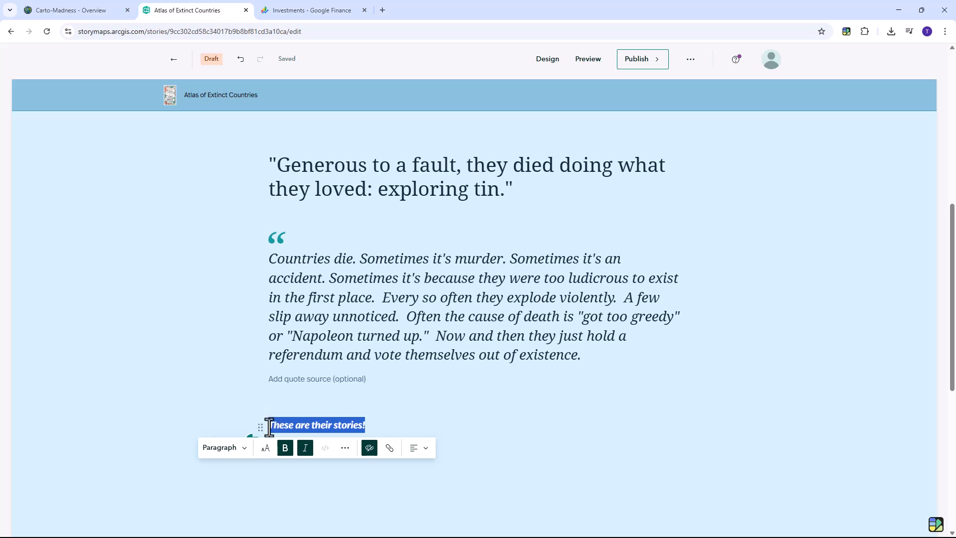
left_click(266, 448)
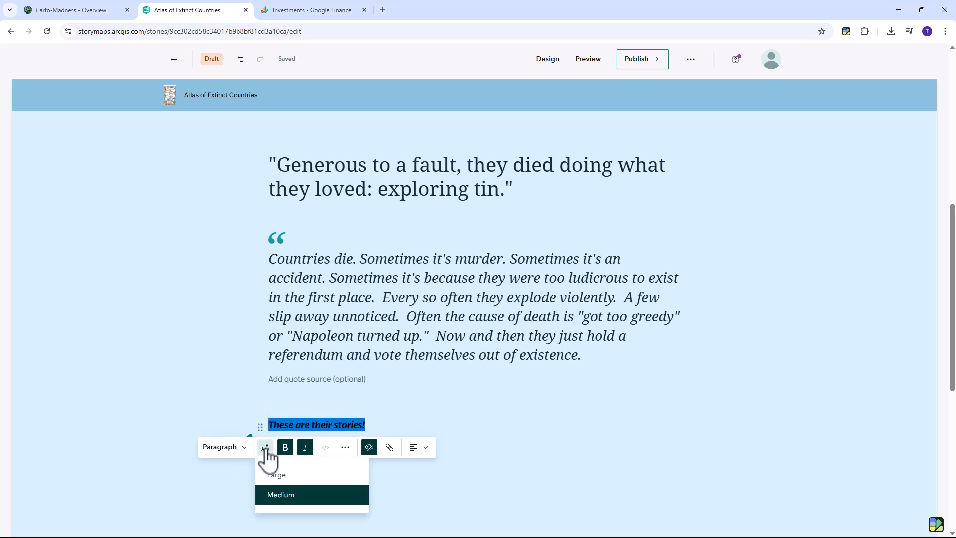
left_click(294, 475)
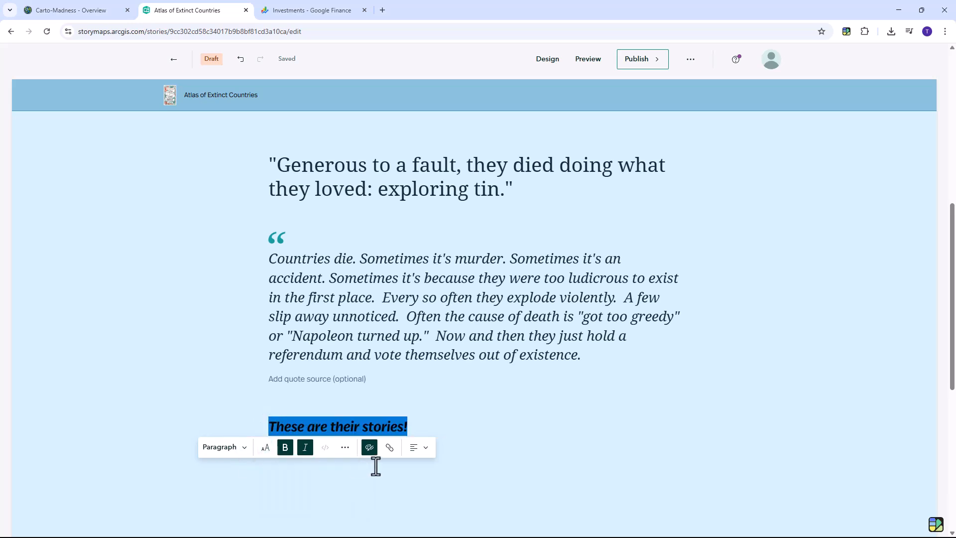
- Center the "These are their stories!" line
left_click(420, 447)
left_click(446, 496)
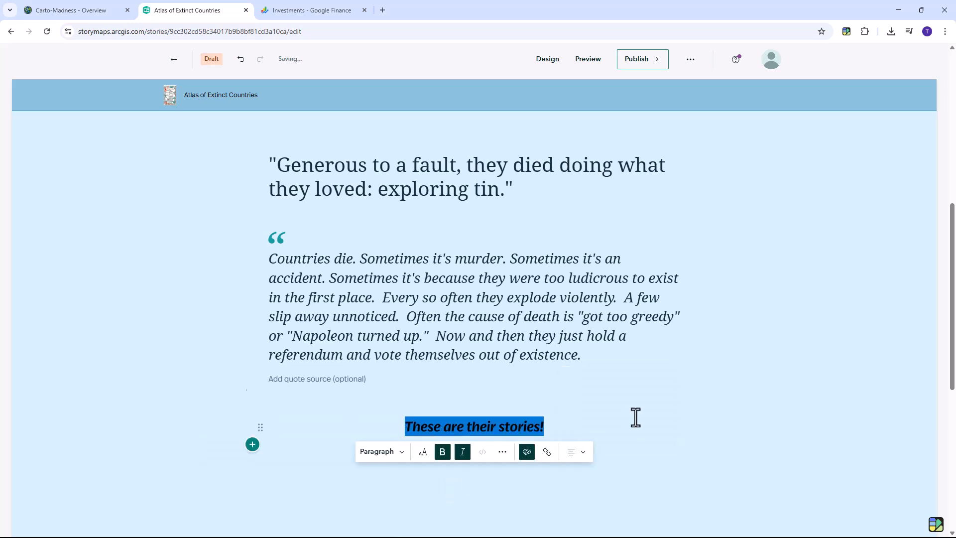
left_click(686, 443)
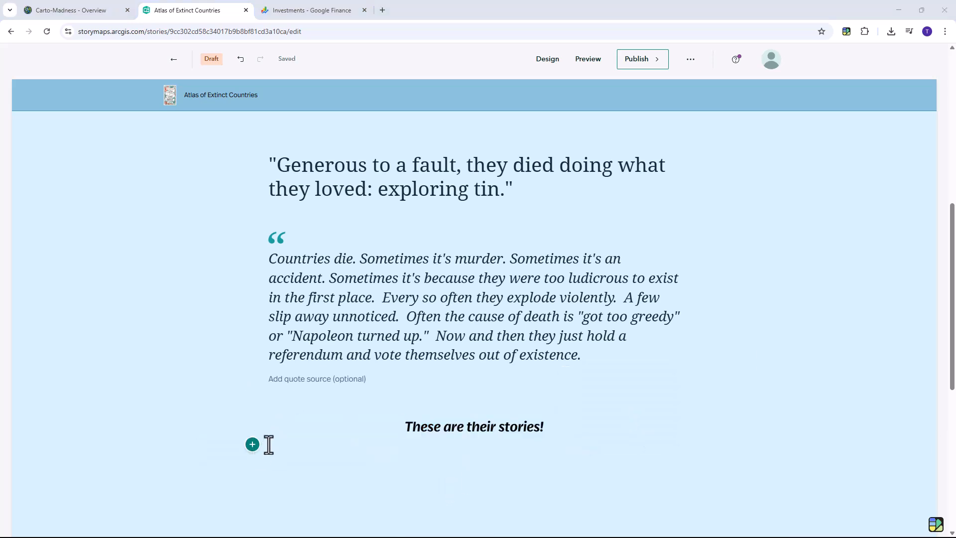
- Add a centered Heading 1 reading "Category 1: Chancers and Crackpots" below the "These are their stories!" line
left_click(253, 444)
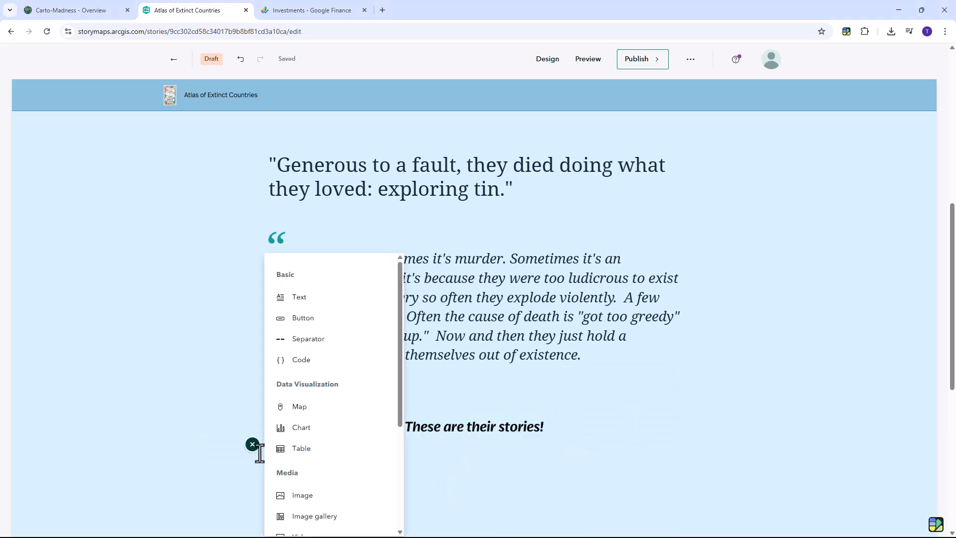
left_click(309, 299)
type("Category 1: Chancers and Crackpots")
left_click_drag(606, 480, 268, 480)
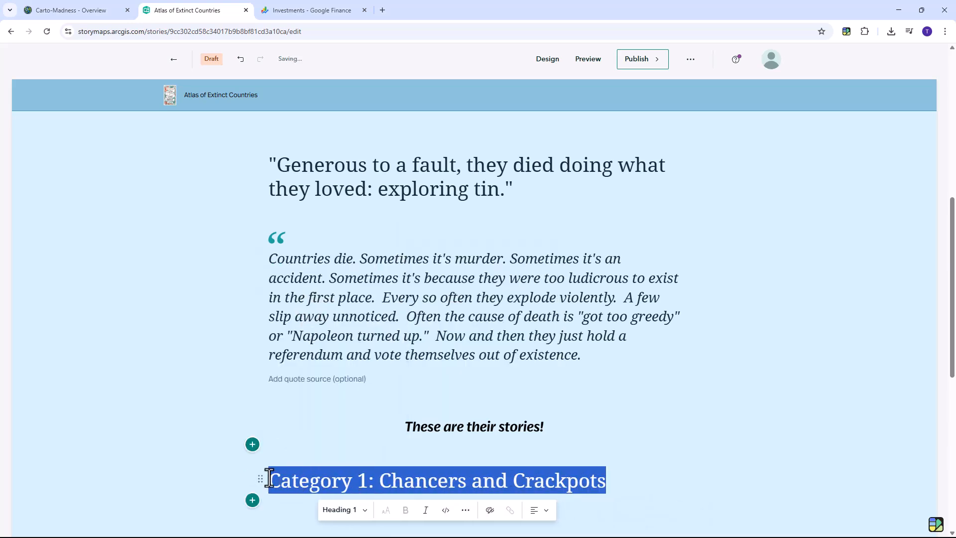
left_click(546, 511)
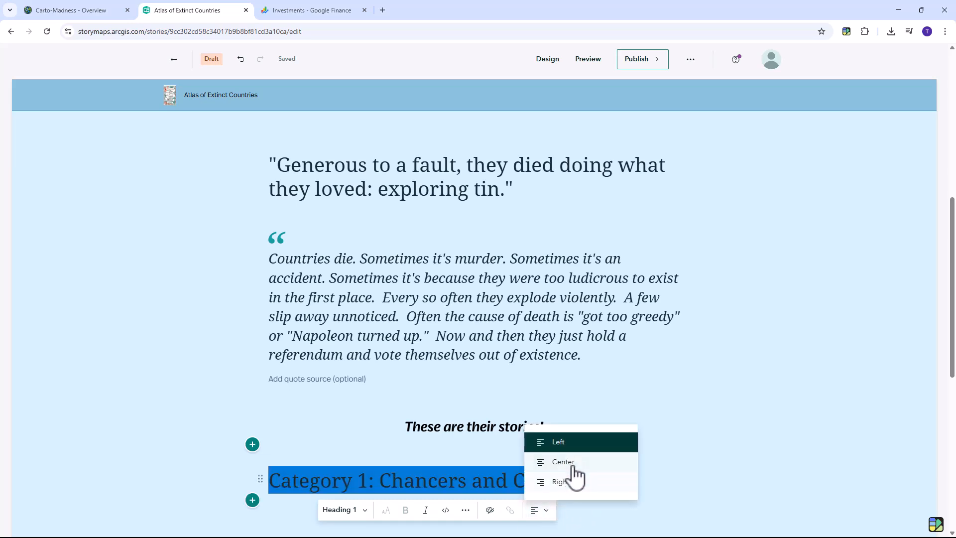
left_click(573, 464)
left_click(719, 463)
- Add a sidecar with the Floating layout below the Category 1 heading
scroll(737, 458, "down", 2)
scroll(742, 444, "down", 2)
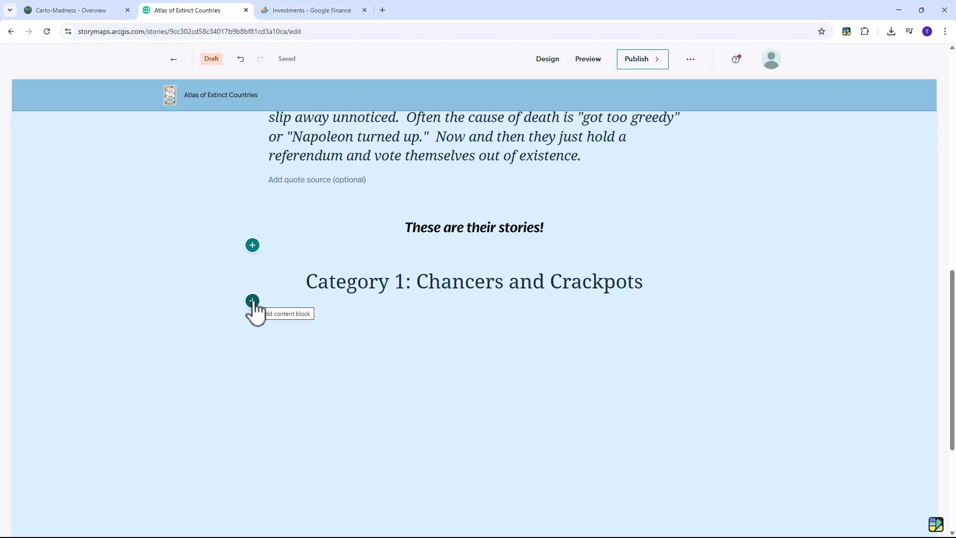
left_click(253, 301)
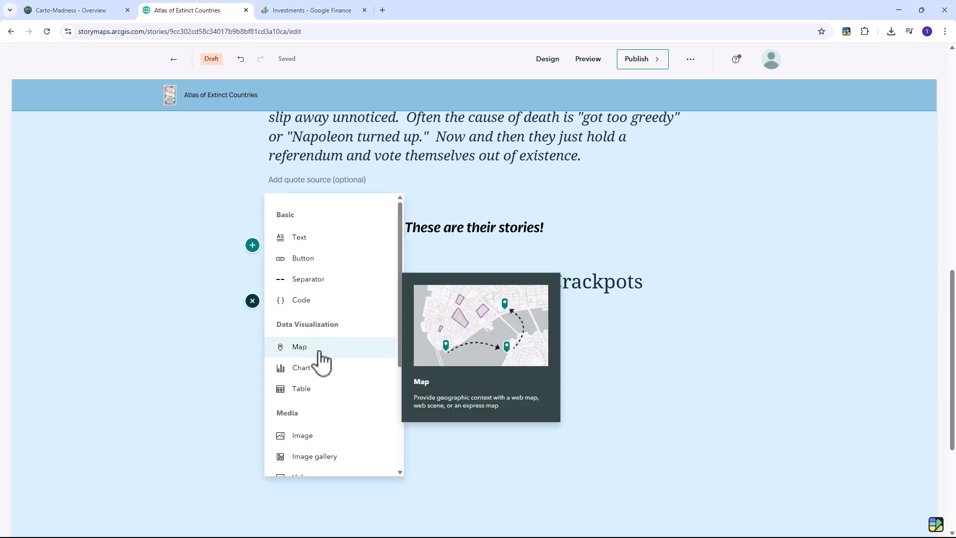
scroll(319, 359, "down", 3)
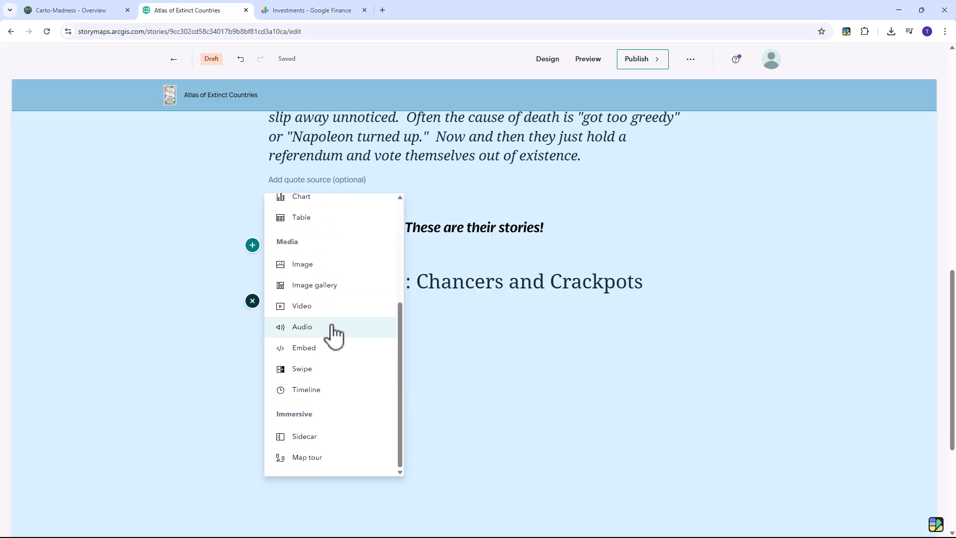
scroll(332, 334, "down", 1)
left_click(315, 387)
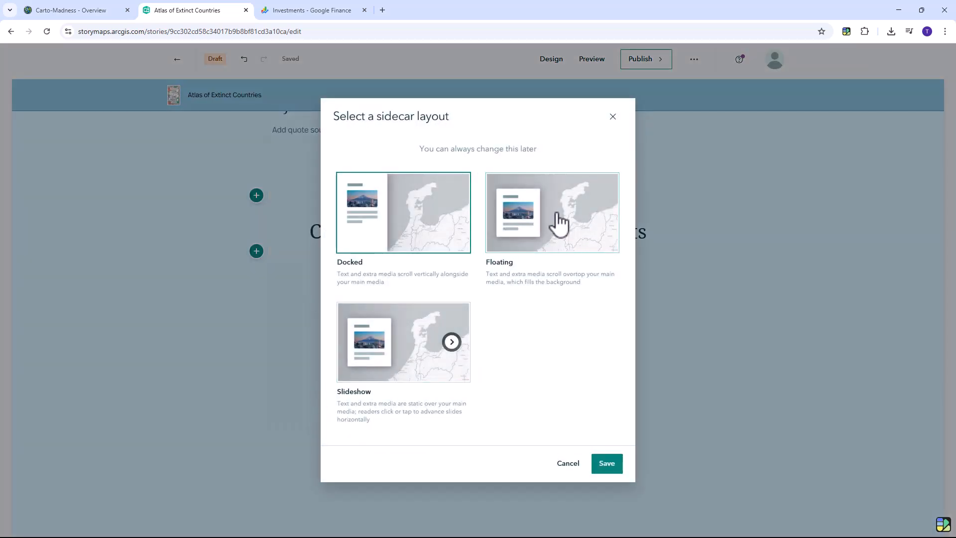
left_click(559, 223)
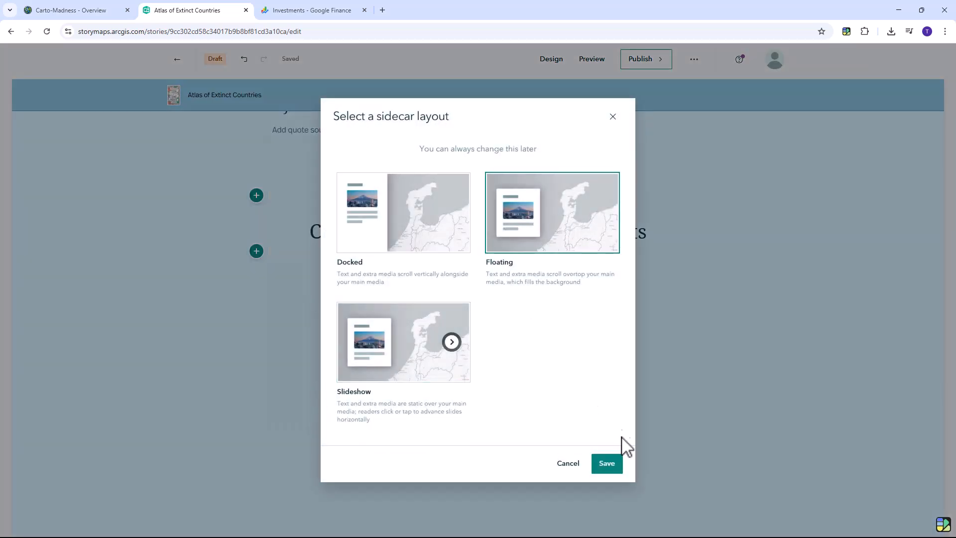
left_click(608, 464)
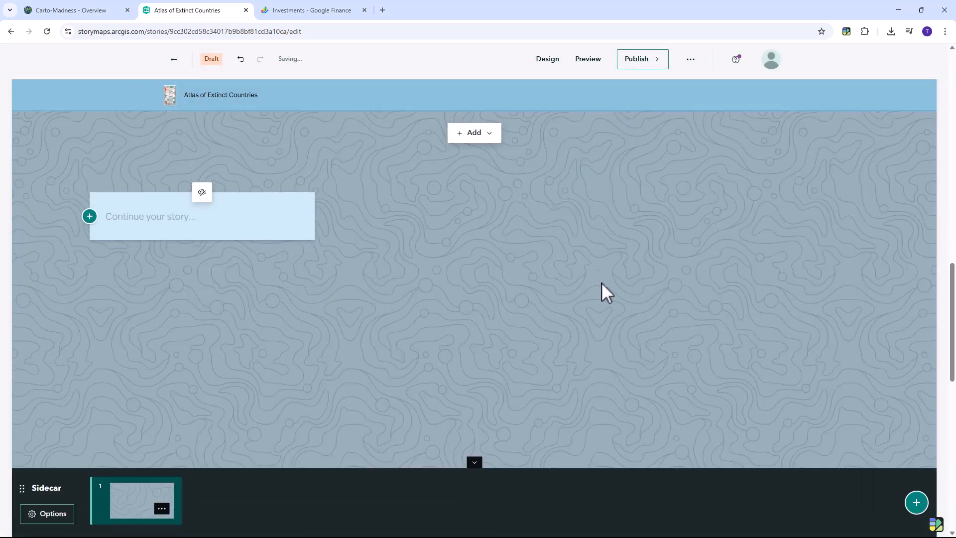
- Choose the "Extinct Countries" map from the existing content as the main media of the sidecar's first slide
left_click(477, 140)
left_click(482, 209)
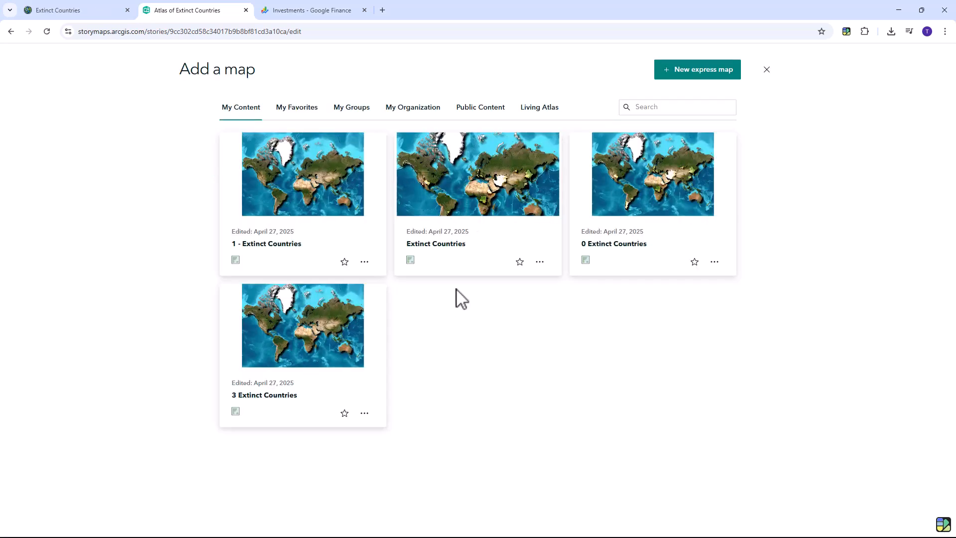
left_click(460, 245)
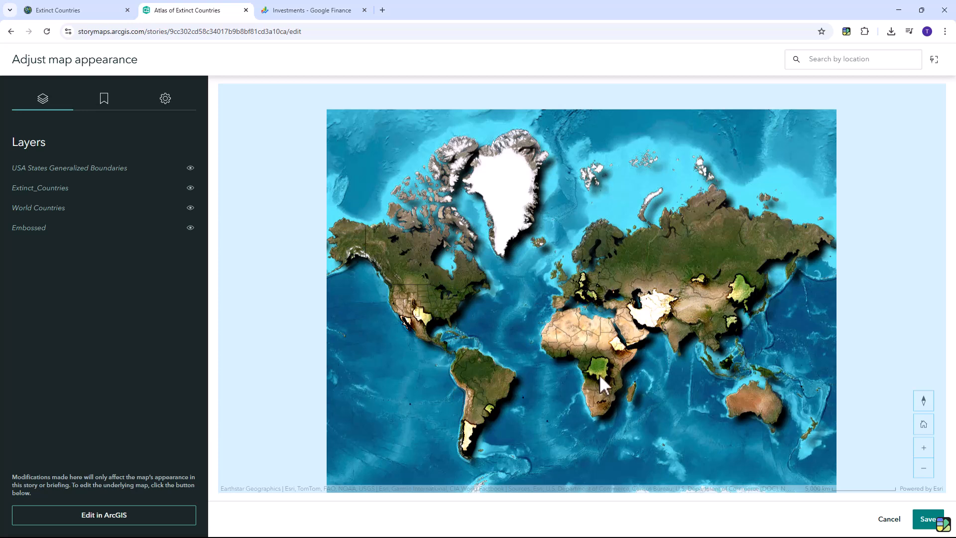
- Hide the Extinct_Countries layer, zoom the map in one level, frame it from North America to India, and save its appearance
left_click(190, 189)
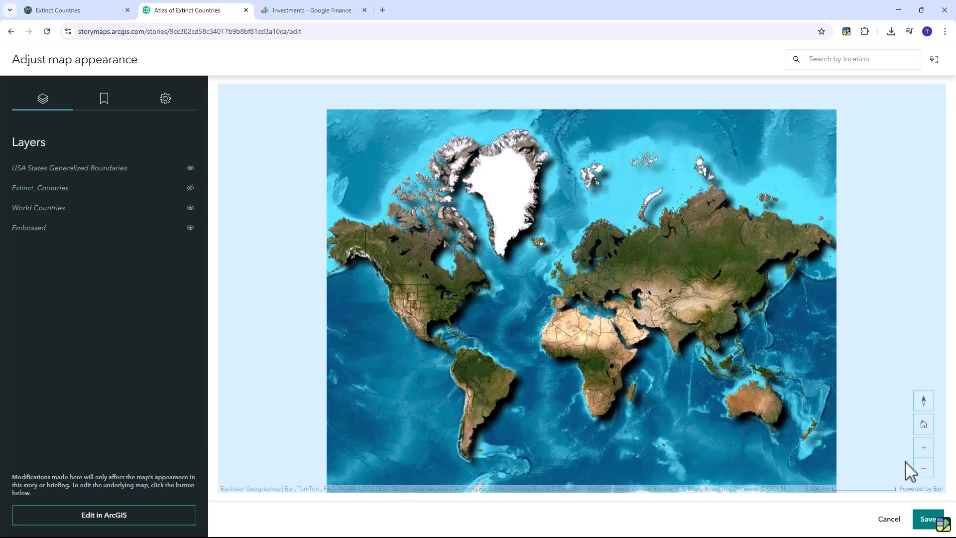
left_click(924, 447)
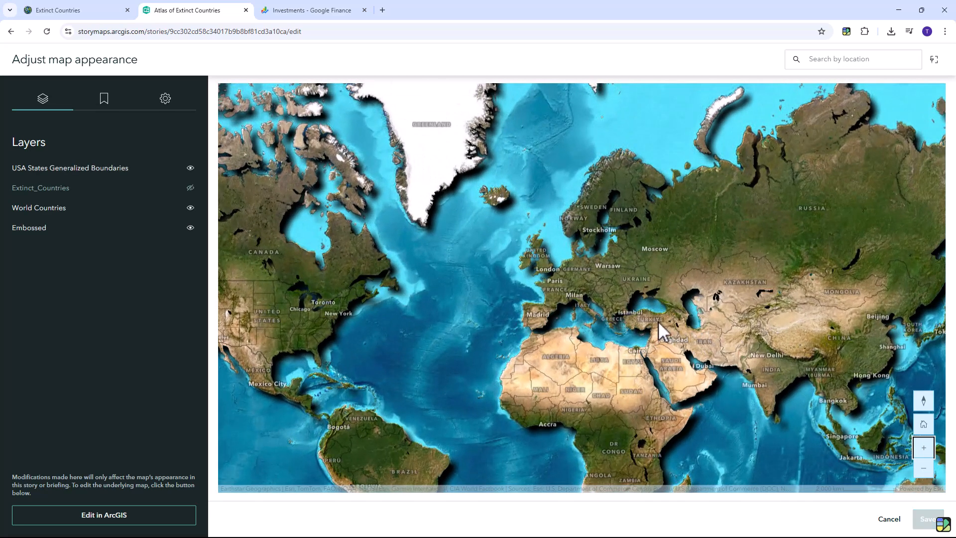
left_click_drag(640, 305, 766, 250)
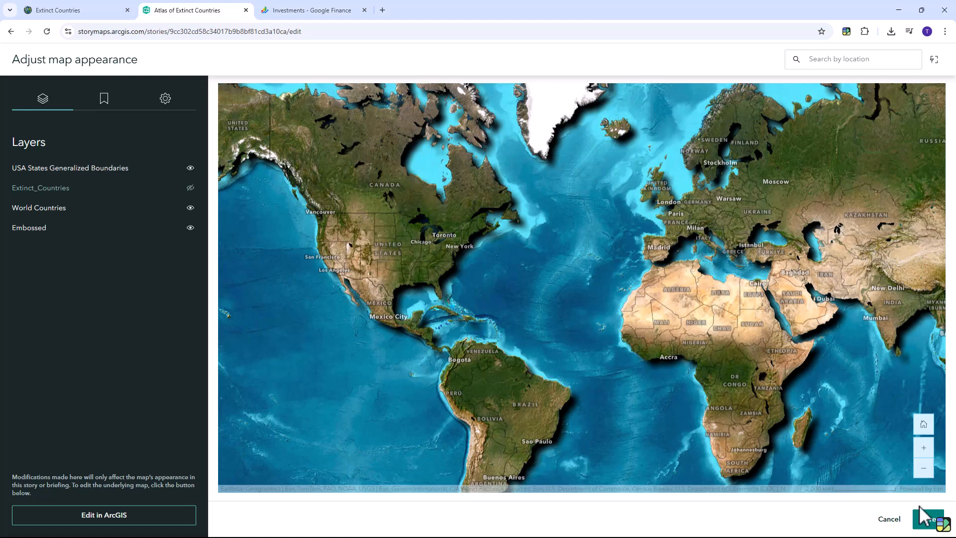
left_click(925, 518)
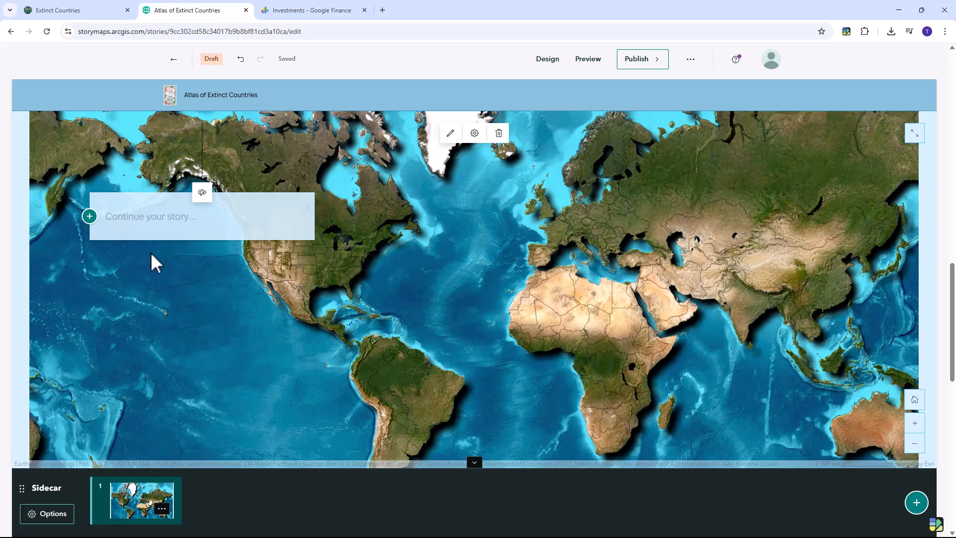
- Set the first slide's narrative panel to the transparent style with light text
left_click(202, 193)
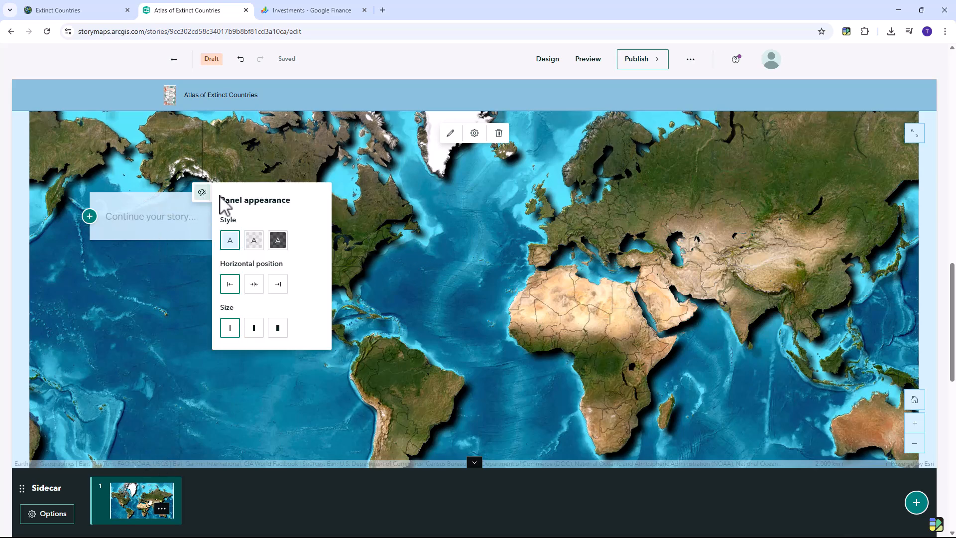
left_click(277, 240)
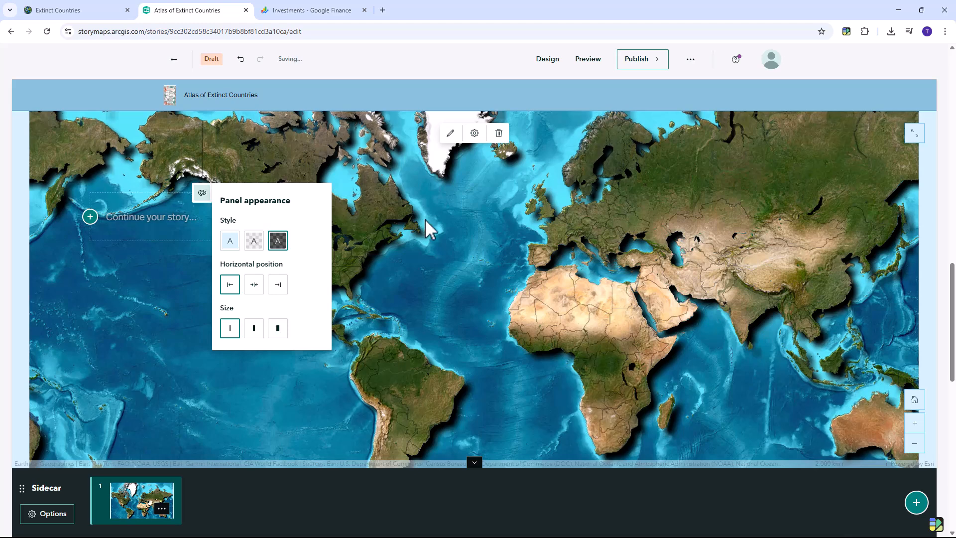
left_click(613, 96)
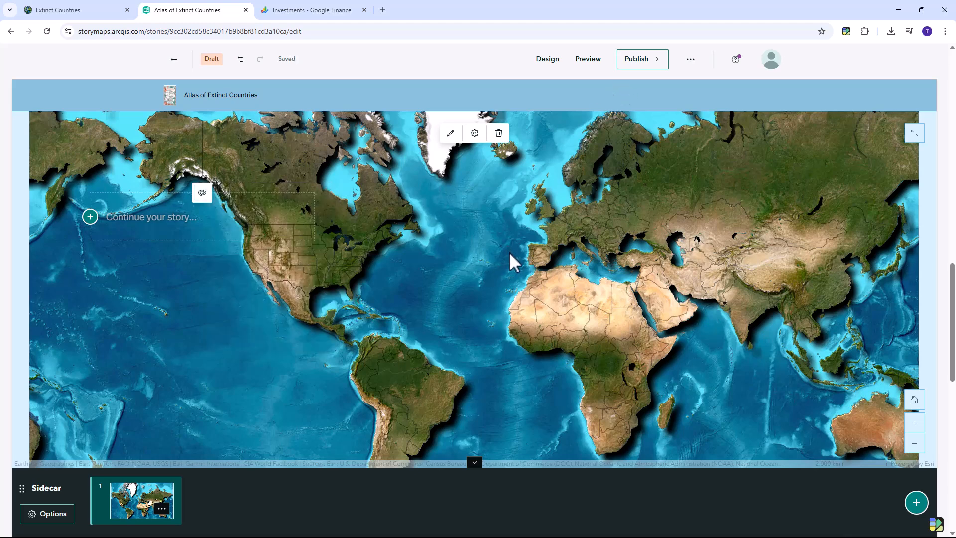
- Duplicate the first sidecar slide and turn on the Extinct_Countries layer in the copy's map
left_click(163, 508)
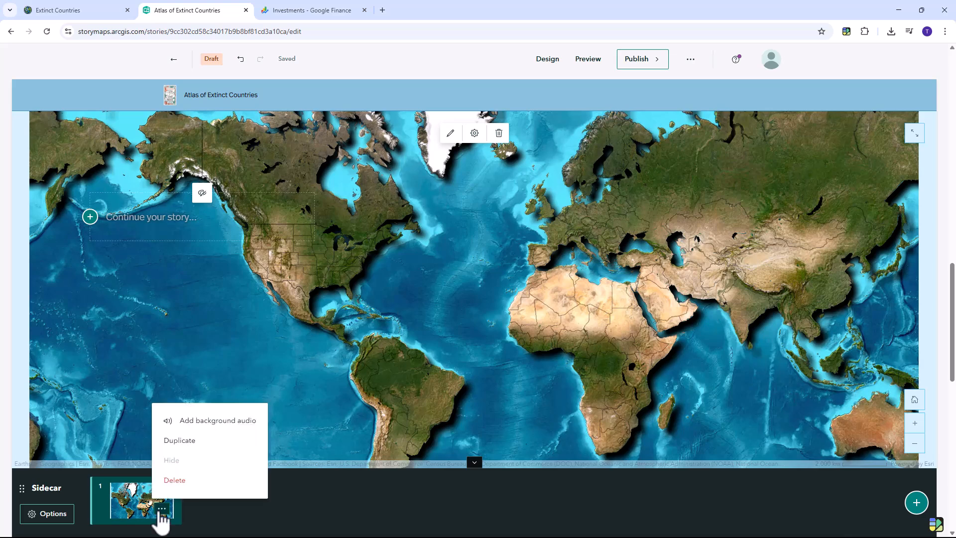
left_click(196, 441)
left_click(451, 136)
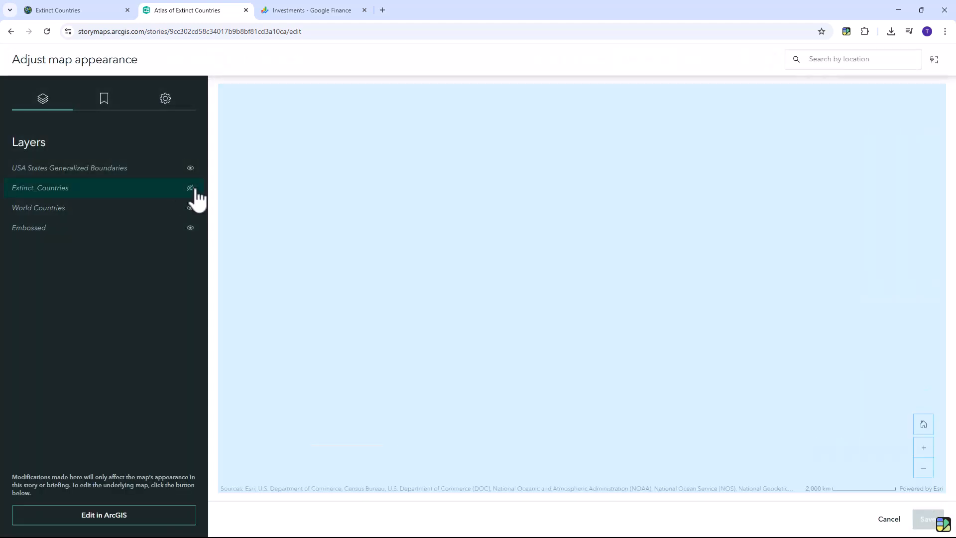
left_click(192, 189)
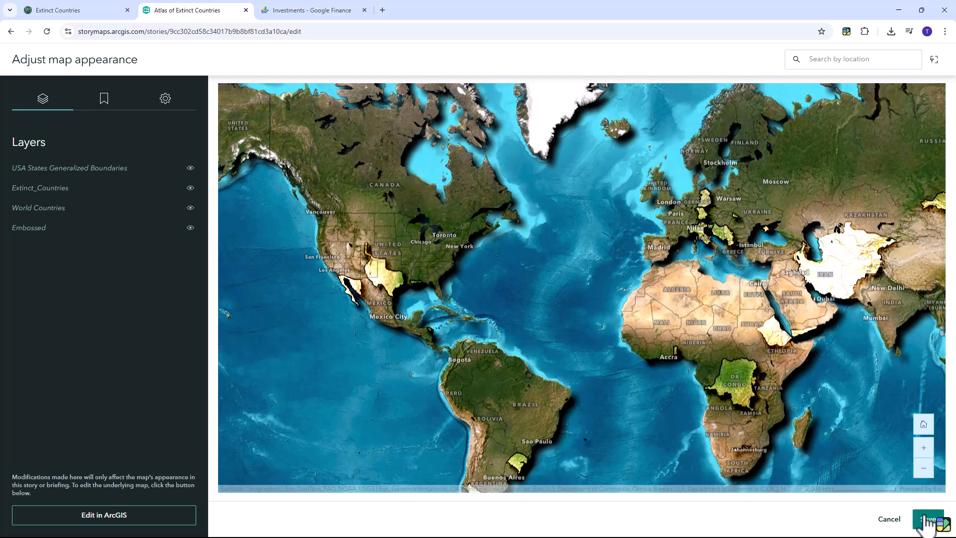
left_click(928, 519)
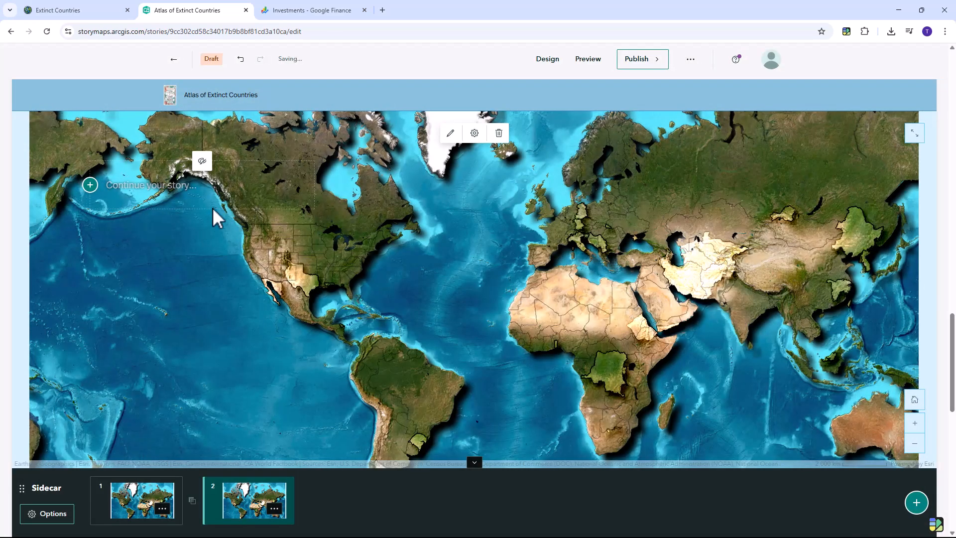
- Examine how the story flows from the introductory text through the two sidecar slides
scroll(385, 235, "up", 6)
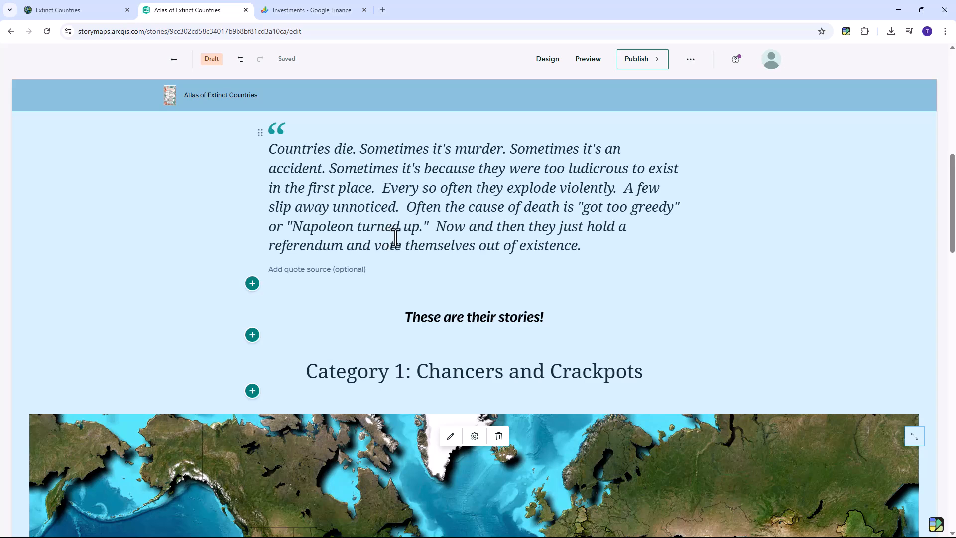
scroll(429, 221, "down", 2)
scroll(429, 221, "down", 1)
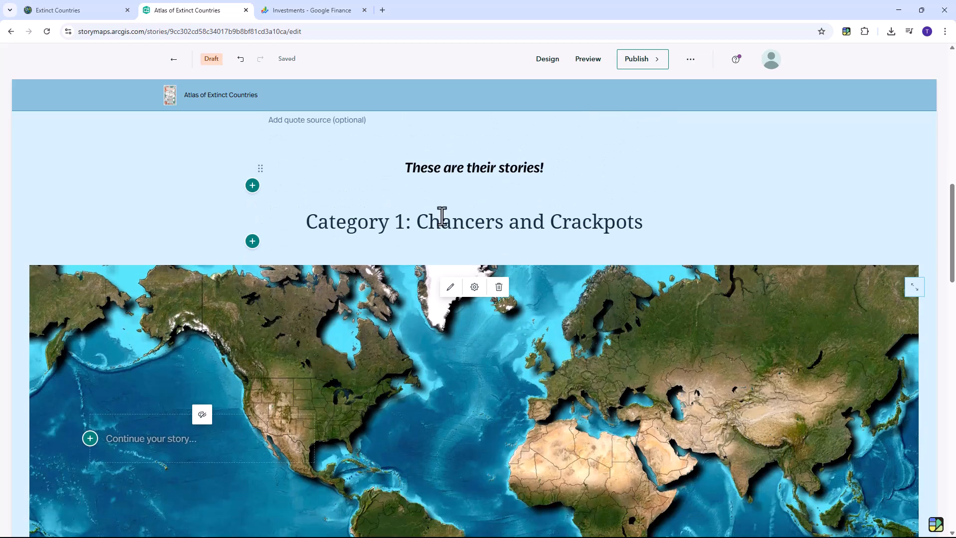
scroll(445, 212, "down", 1)
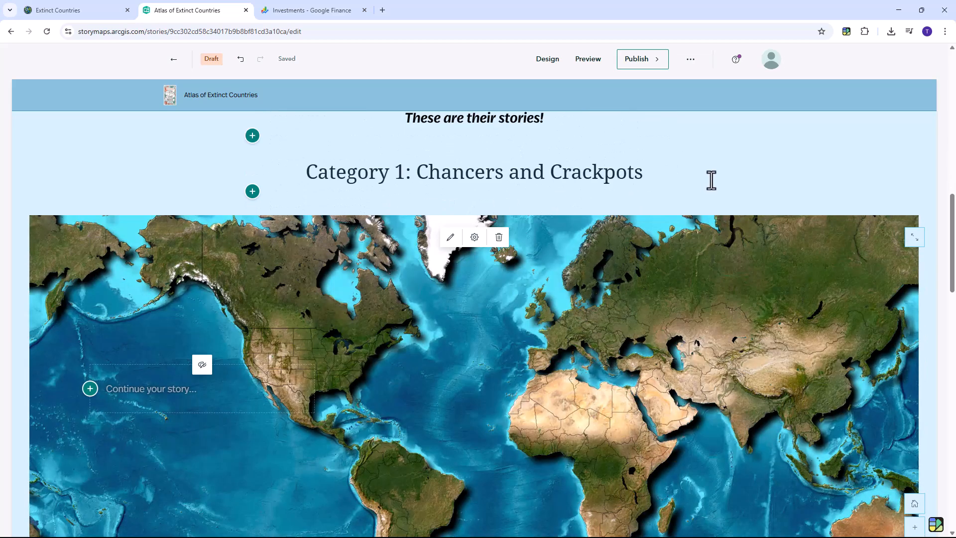
scroll(711, 180, "down", 2)
scroll(720, 192, "down", 3)
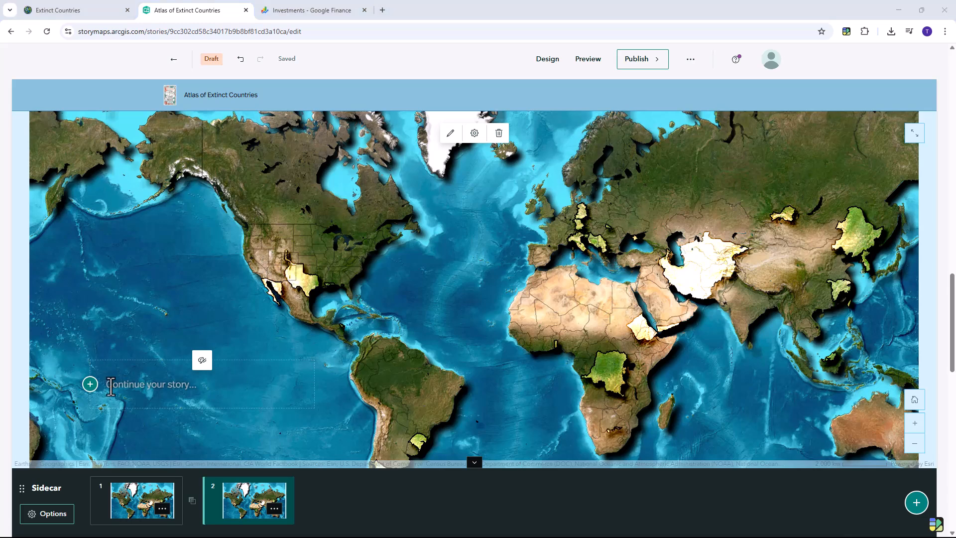
- Give the second slide's panel the light blue filled style and insert the passage from "The short narratives you will read" to "actually write one)."
left_click(202, 360)
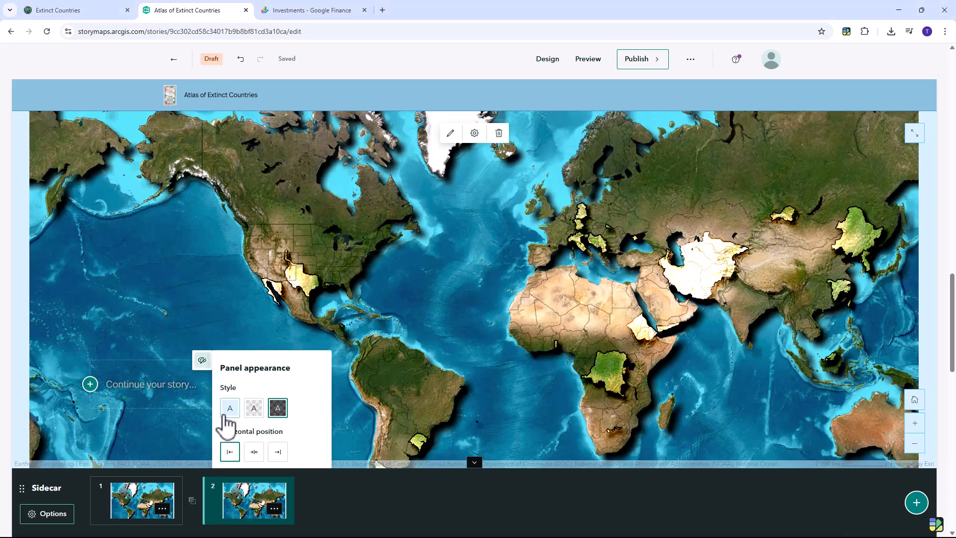
left_click(230, 409)
left_click(167, 386)
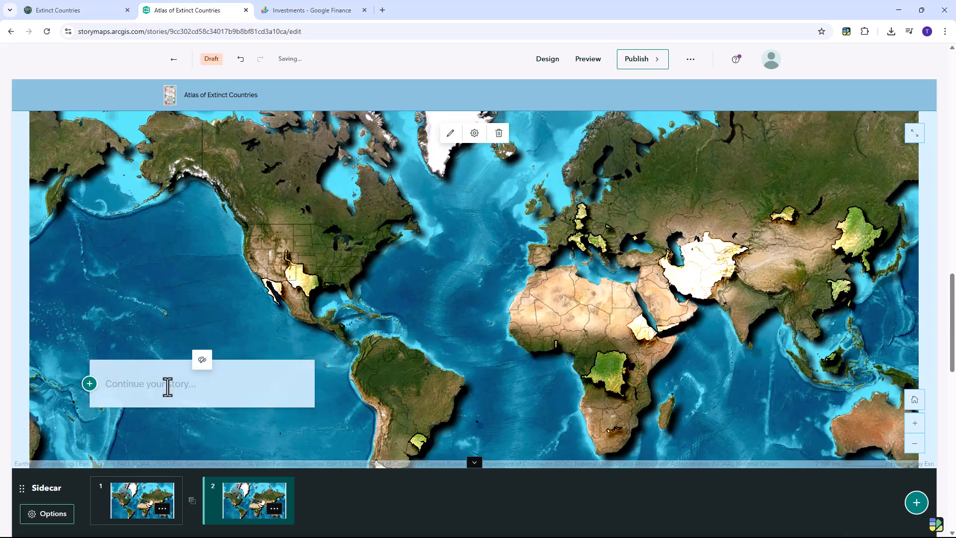
key("ctrl+v")
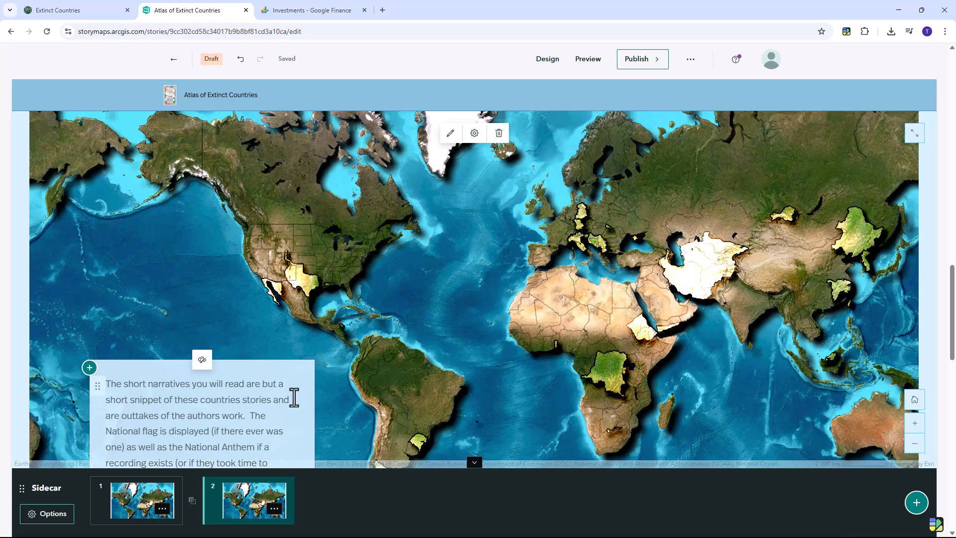
scroll(294, 391, "down", 2)
scroll(286, 373, "down", 2)
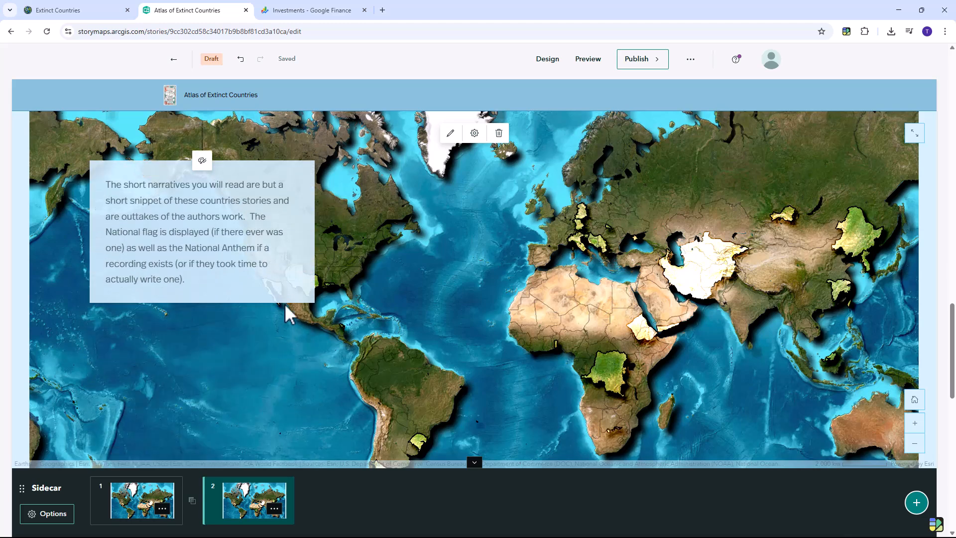
- Embed the Amazon link for An Atlas of Extinct Countries below the second slide's text and test that the card opens the book's page
left_click(90, 296)
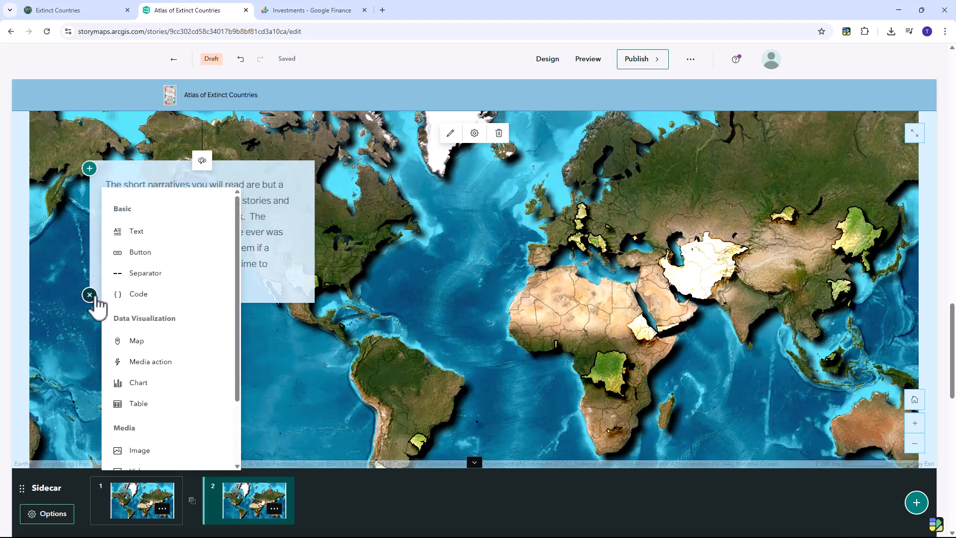
scroll(169, 304, "down", 2)
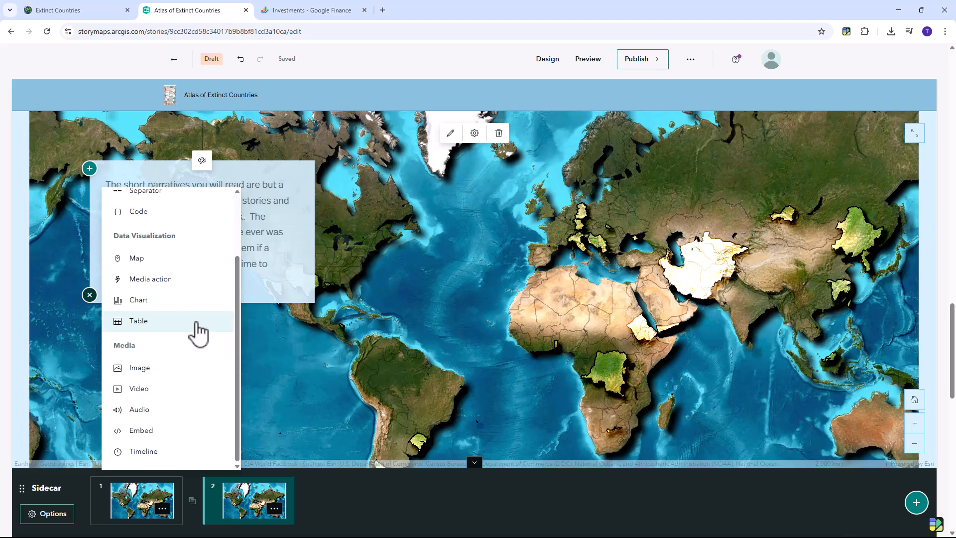
left_click(155, 433)
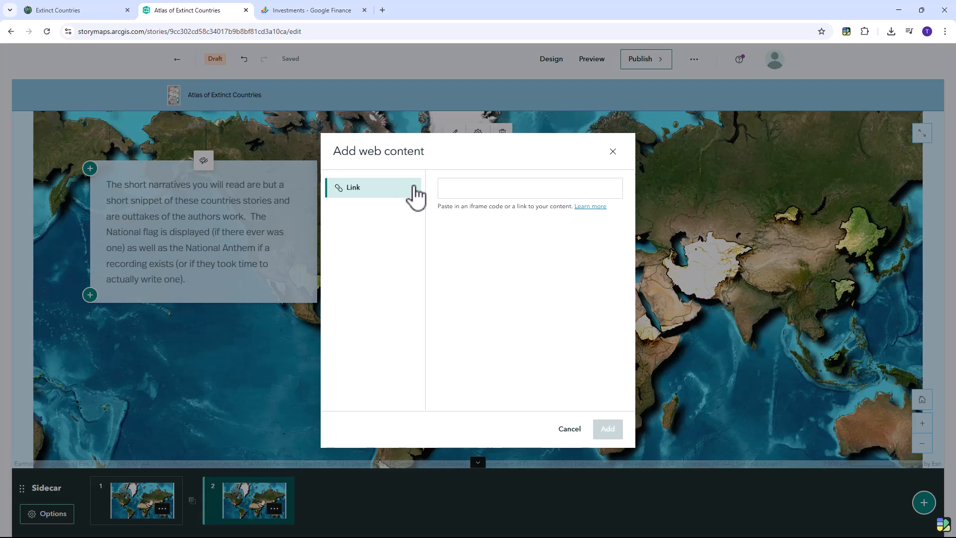
left_click(531, 189)
key("ctrl+v")
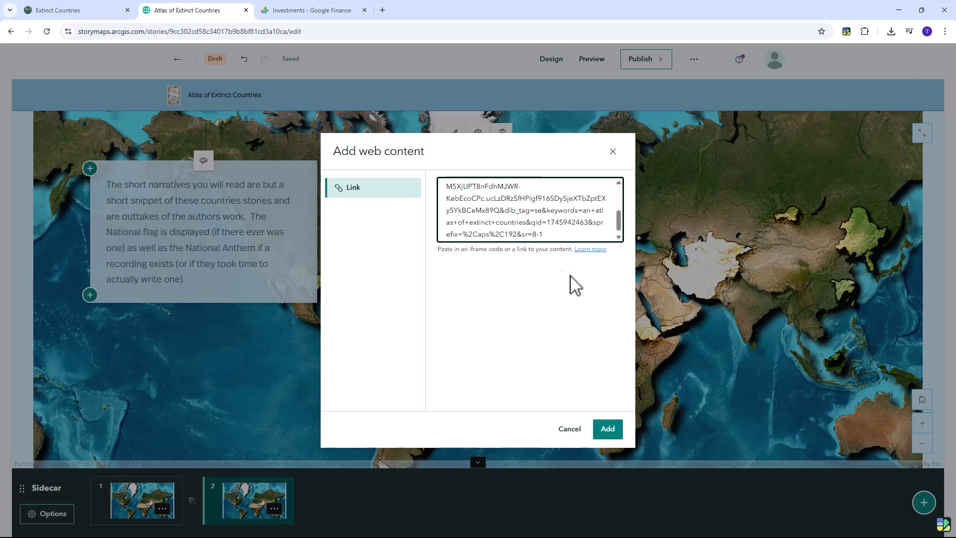
left_click(607, 429)
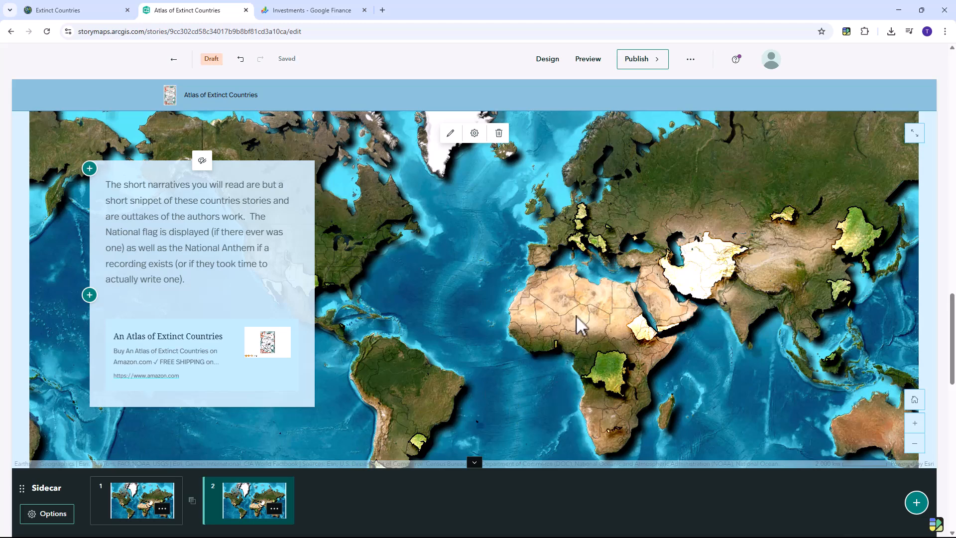
left_click(210, 362)
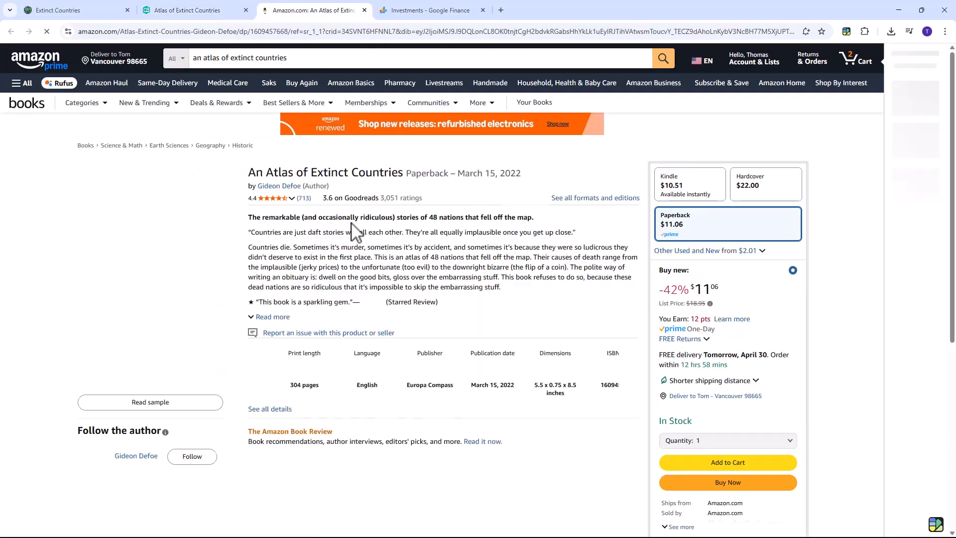
left_click(364, 10)
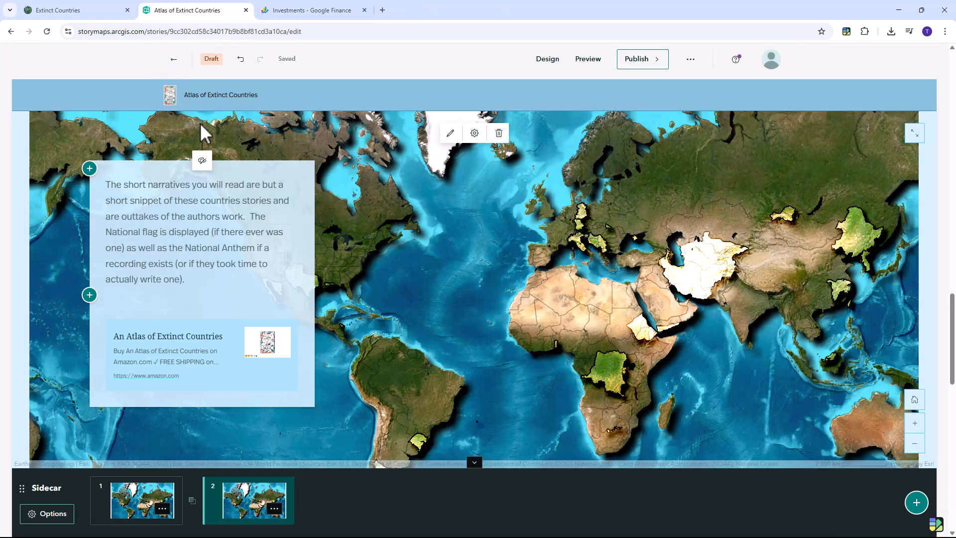
- Duplicate the second sidecar slide and reframe the copy's map on the highlighted Sarawak area of Borneo, keeping the surrounding islands in view
left_click(274, 509)
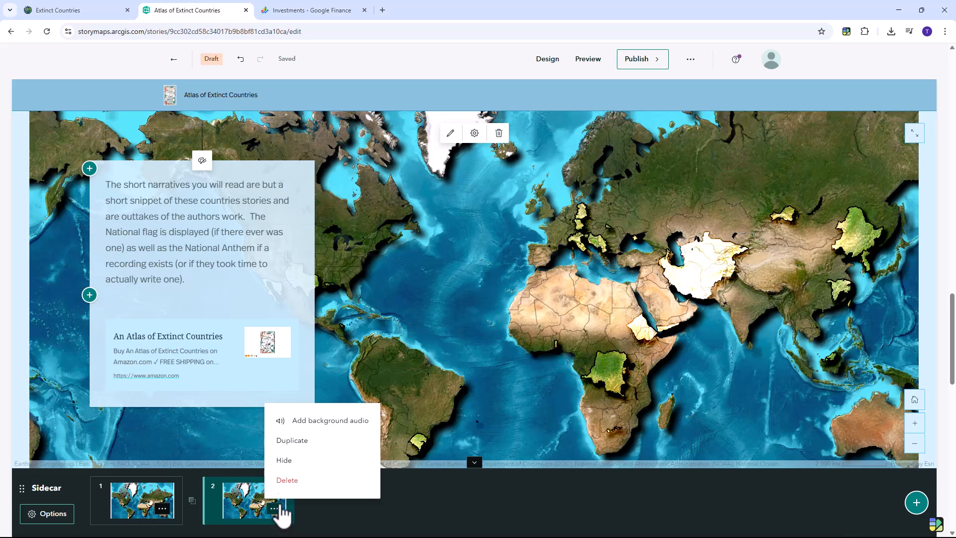
left_click(301, 443)
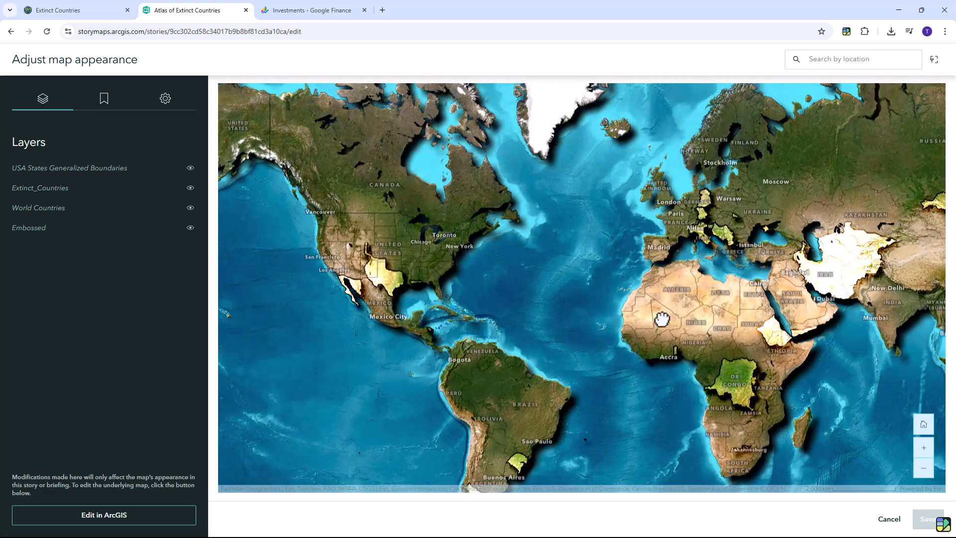
left_click_drag(662, 316, 553, 314)
left_click_drag(696, 337, 565, 301)
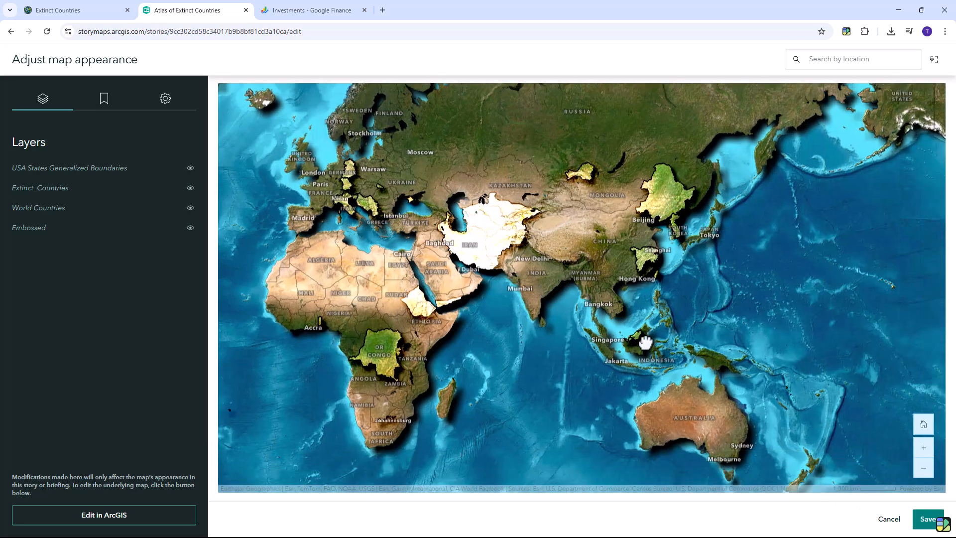
scroll(642, 342, "up", 5)
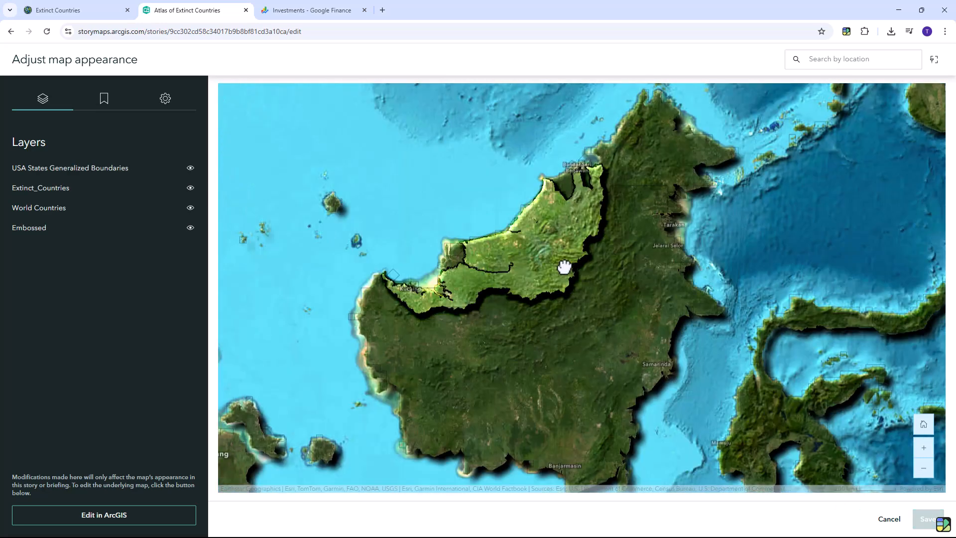
left_click_drag(564, 268, 647, 320)
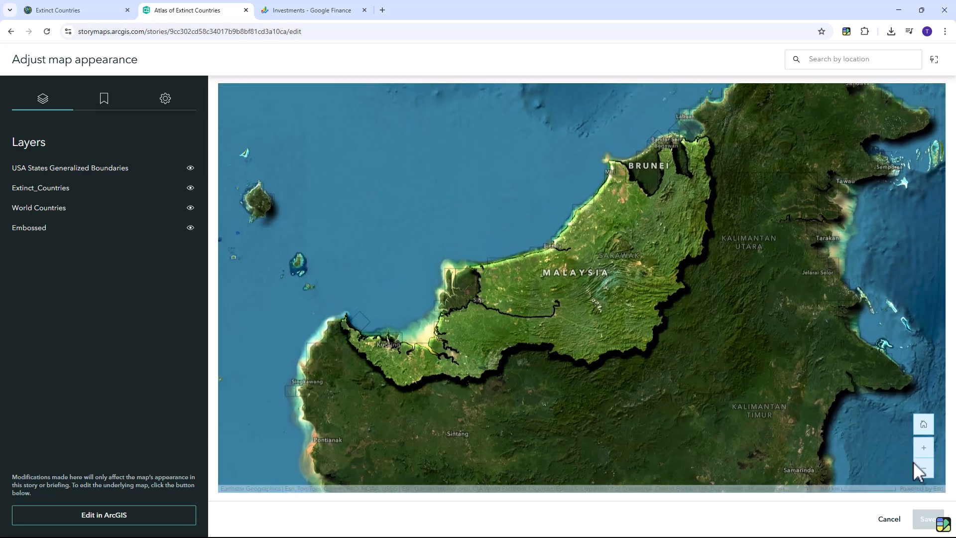
left_click(924, 468)
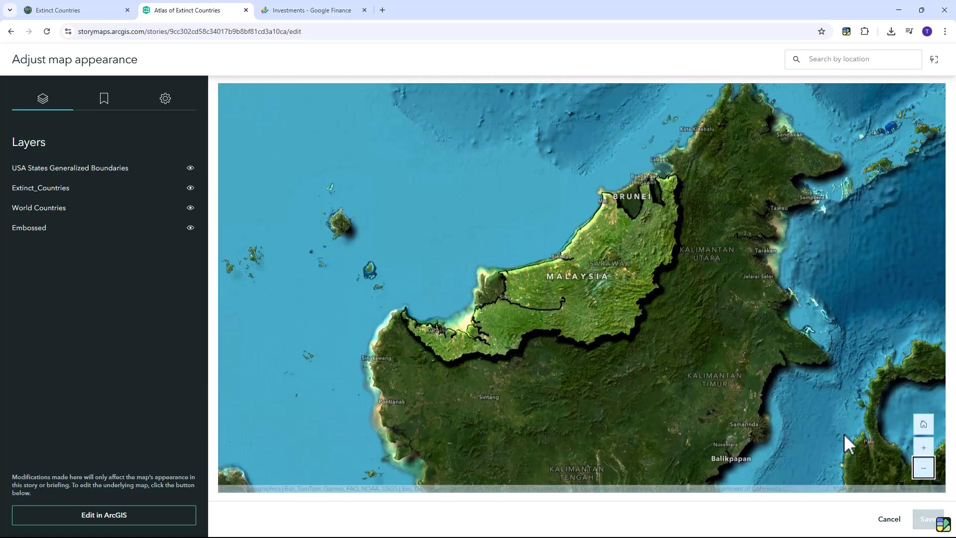
left_click(923, 468)
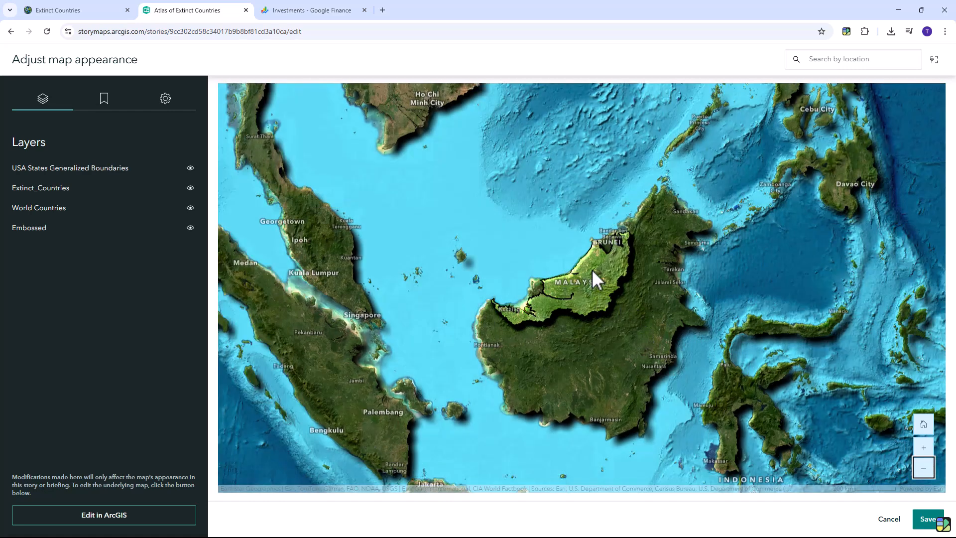
left_click(926, 519)
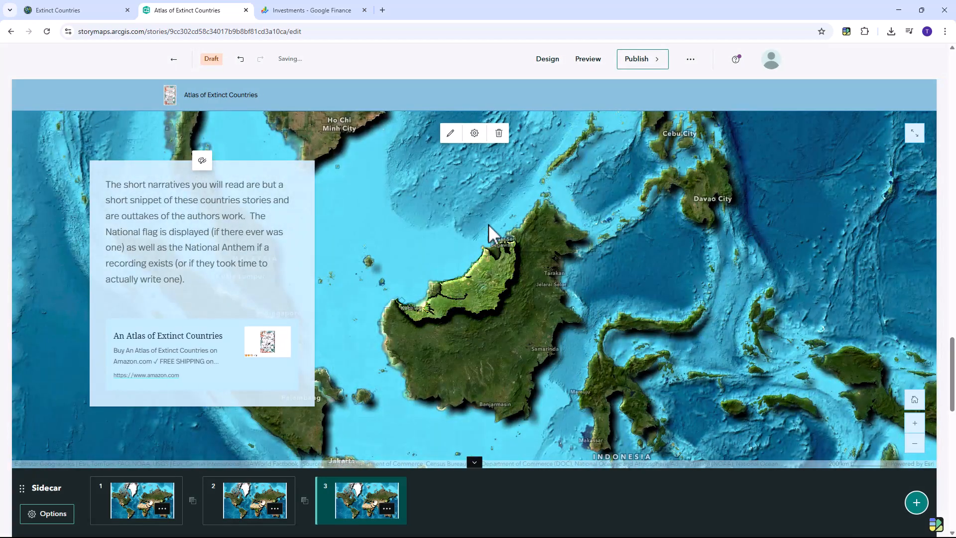
- Replace the third slide's narrative passage with the bold heading "The Kingdom of Sarawak" and center it
mouse_move(173, 283)
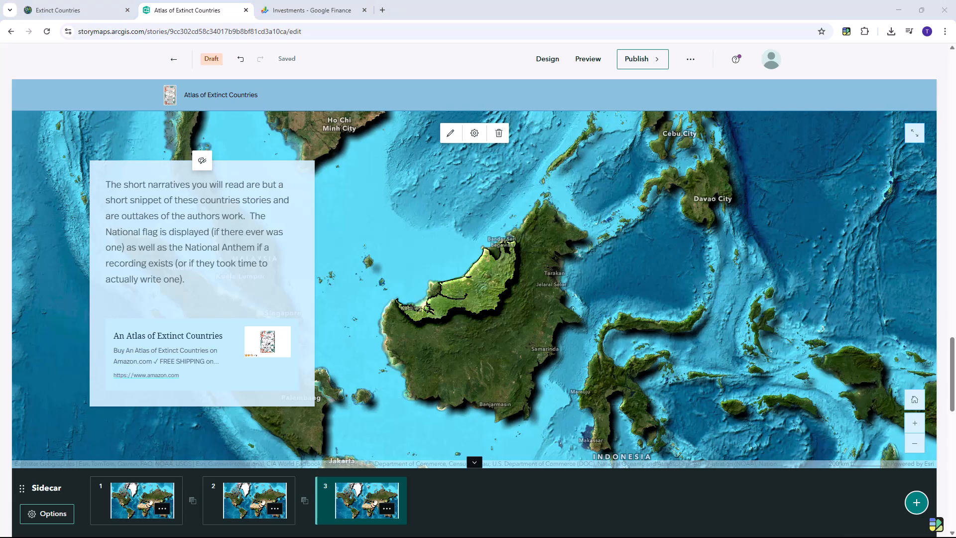
mouse_move(205, 285)
left_click_drag(188, 283, 108, 180)
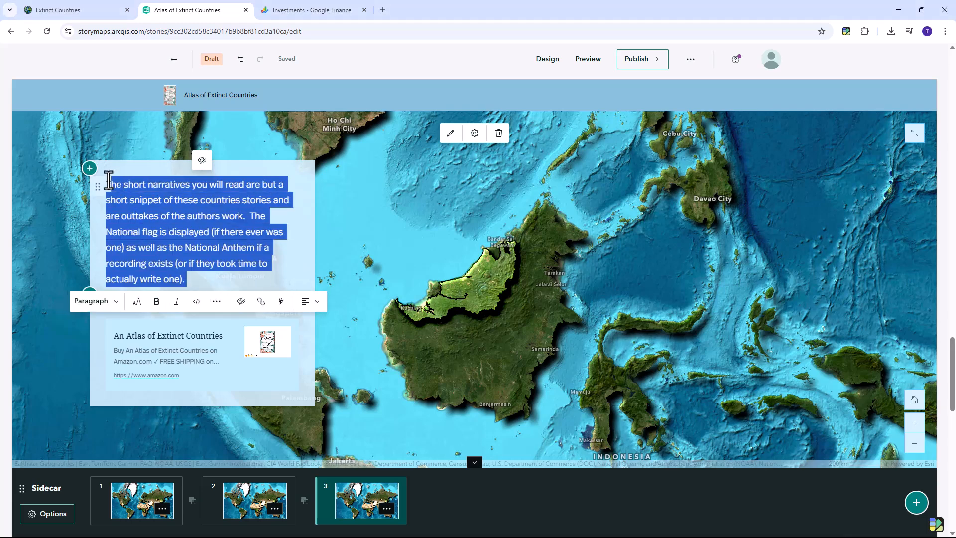
type("The Kingdom of Sarawak")
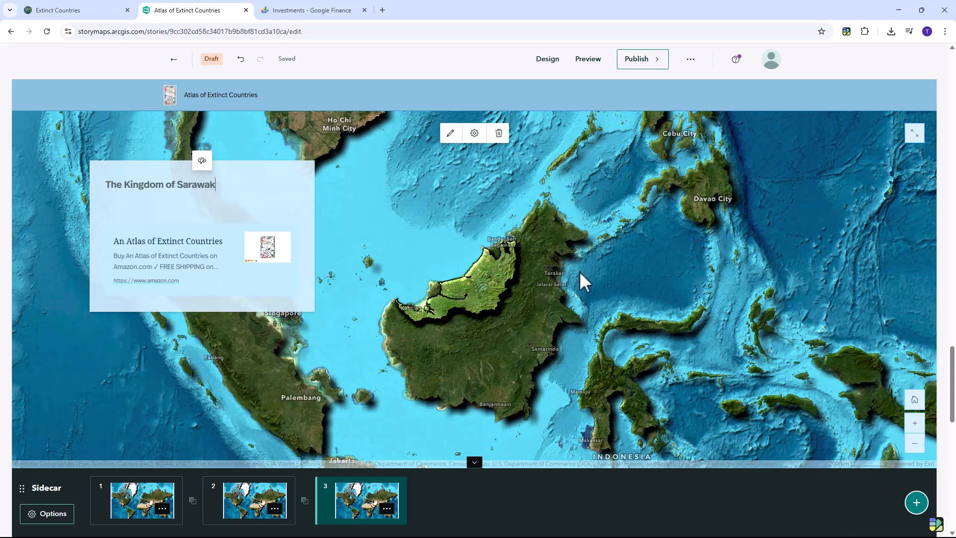
key("Return")
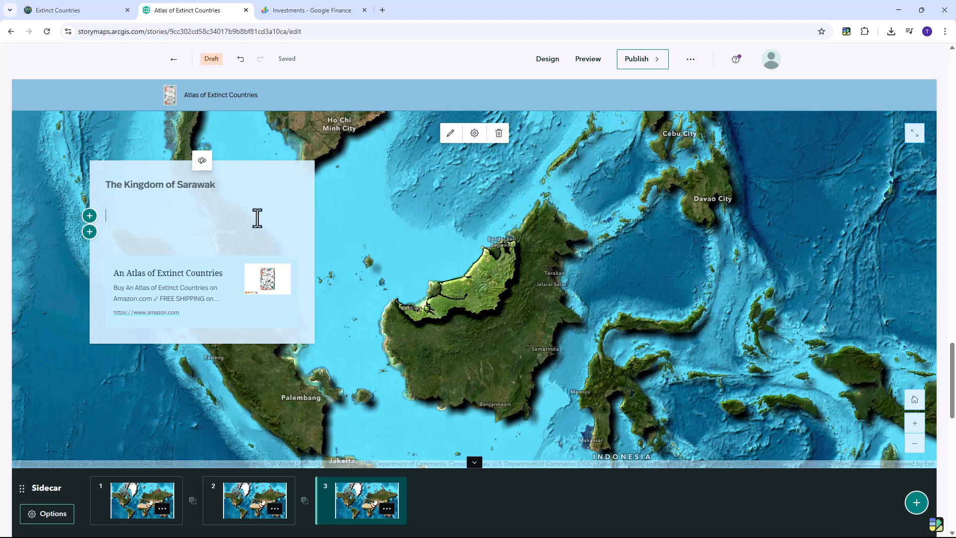
left_click_drag(222, 186, 106, 184)
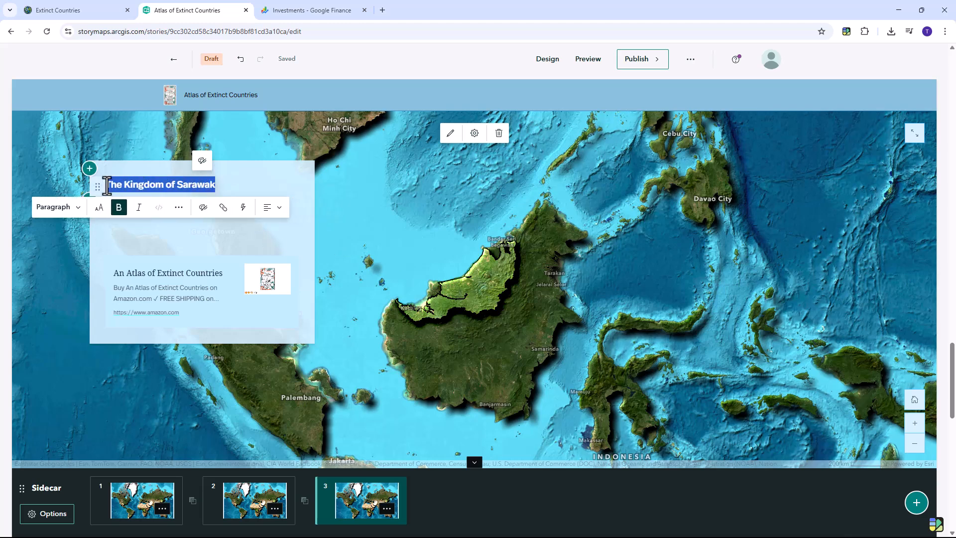
left_click(276, 208)
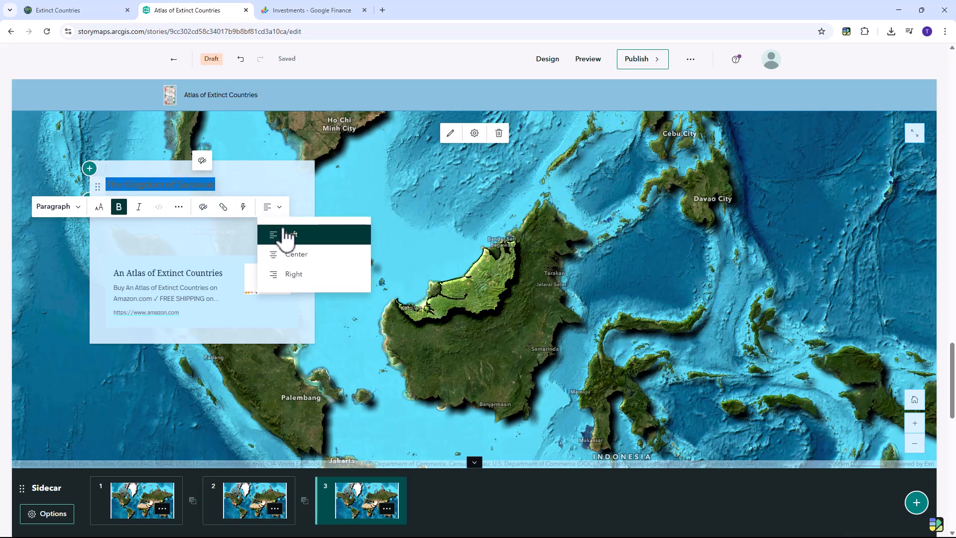
left_click(297, 255)
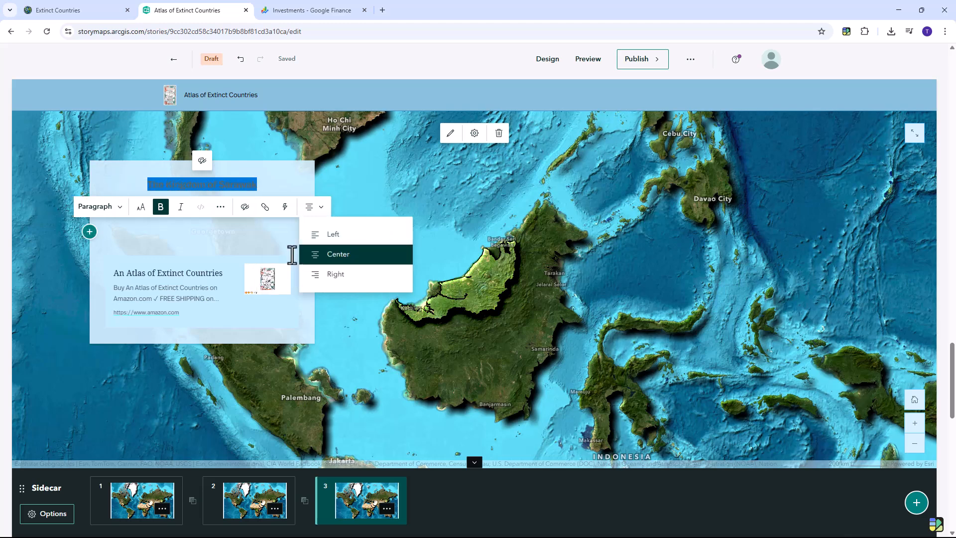
left_click(115, 230)
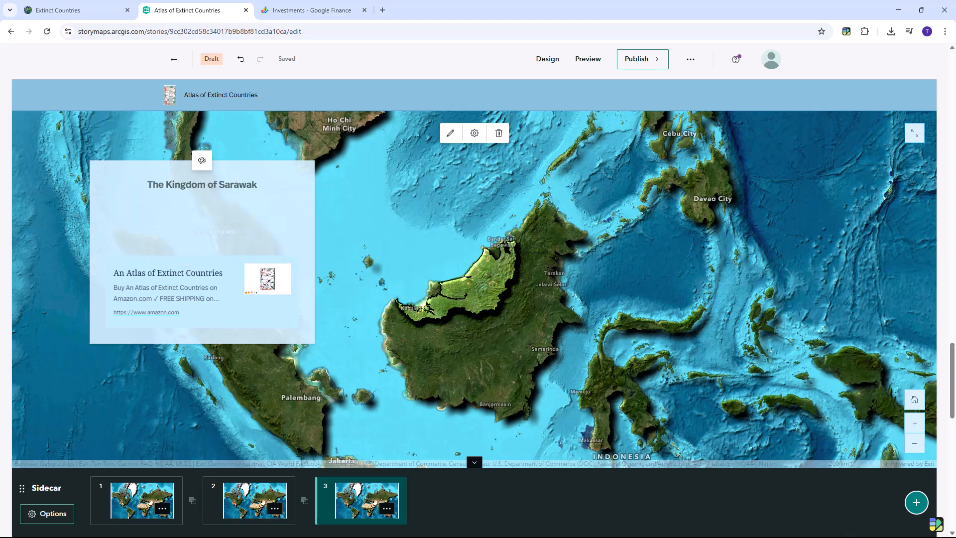
- Add the bold, centered text "1841 - 1946" below the Kingdom of Sarawak heading in the third slide's panel
mouse_move(170, 207)
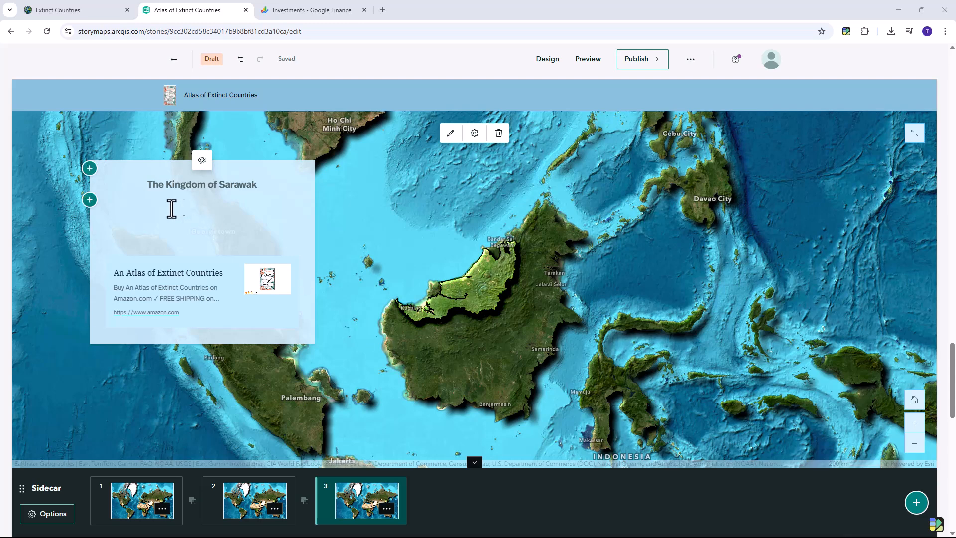
left_click(89, 200)
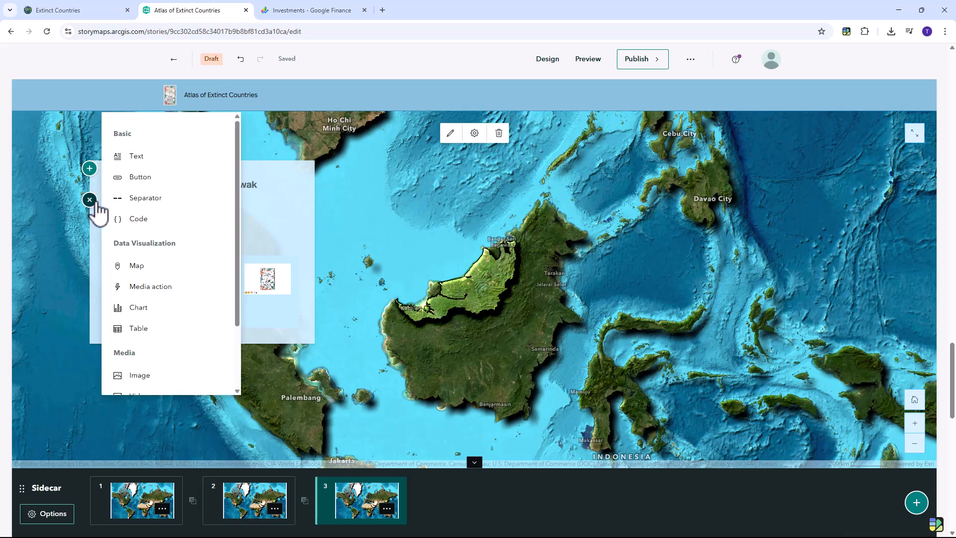
left_click(137, 157)
type("1841 - 1946")
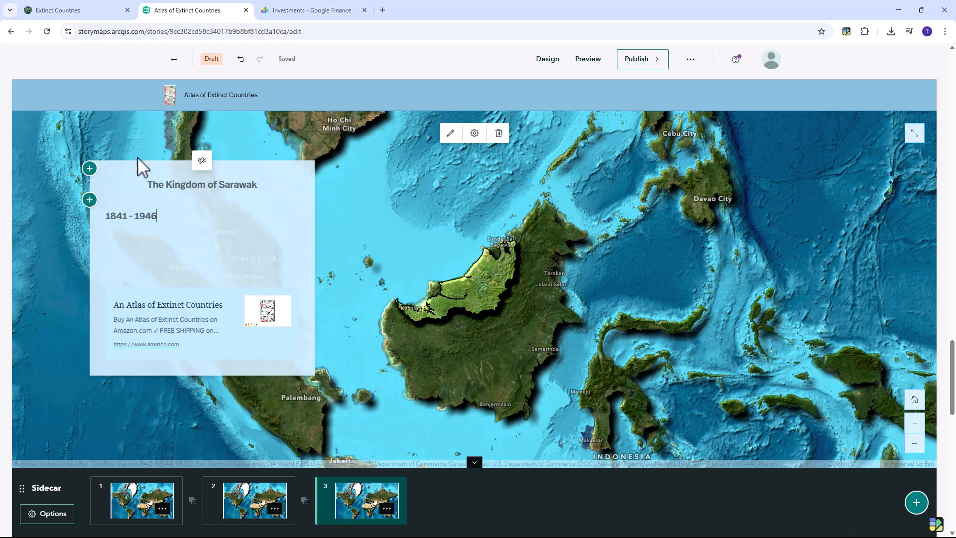
left_click_drag(156, 215, 93, 219)
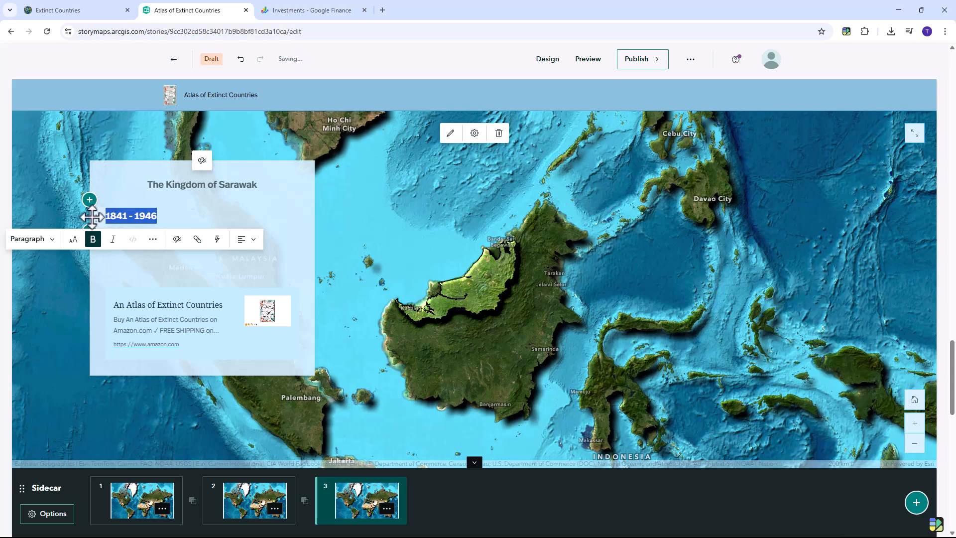
left_click(255, 240)
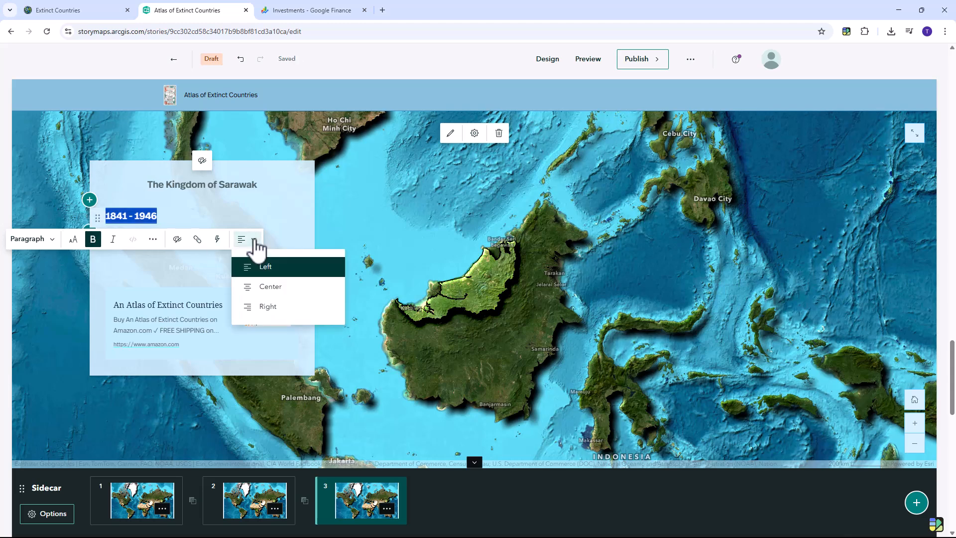
left_click(272, 289)
left_click(234, 262)
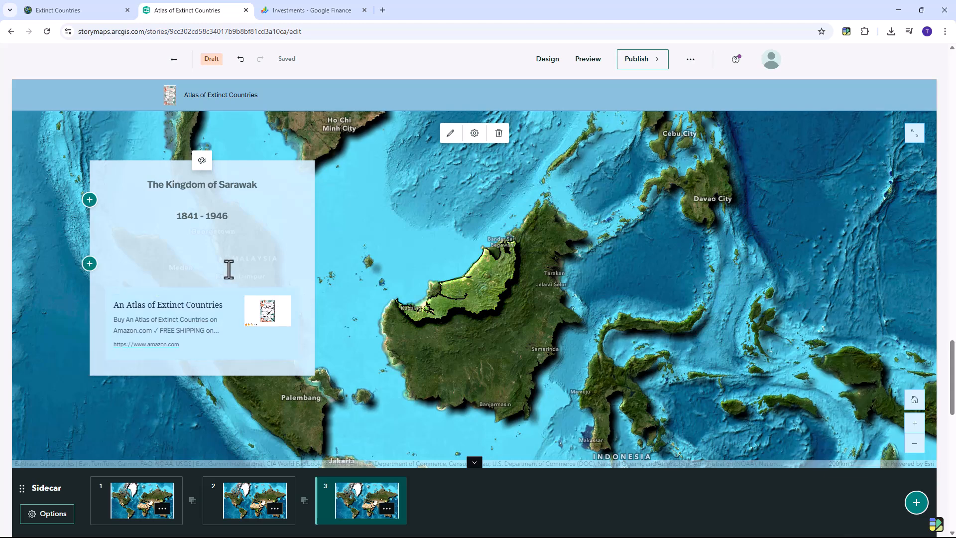
- Add the flag image 1.png from the Flags folder below the dates in the third slide's panel
left_click(90, 232)
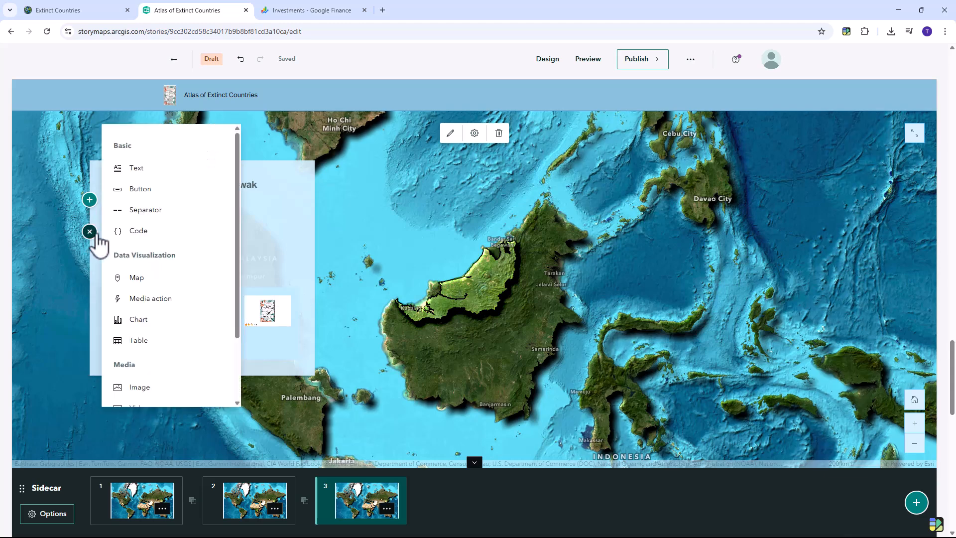
left_click(139, 391)
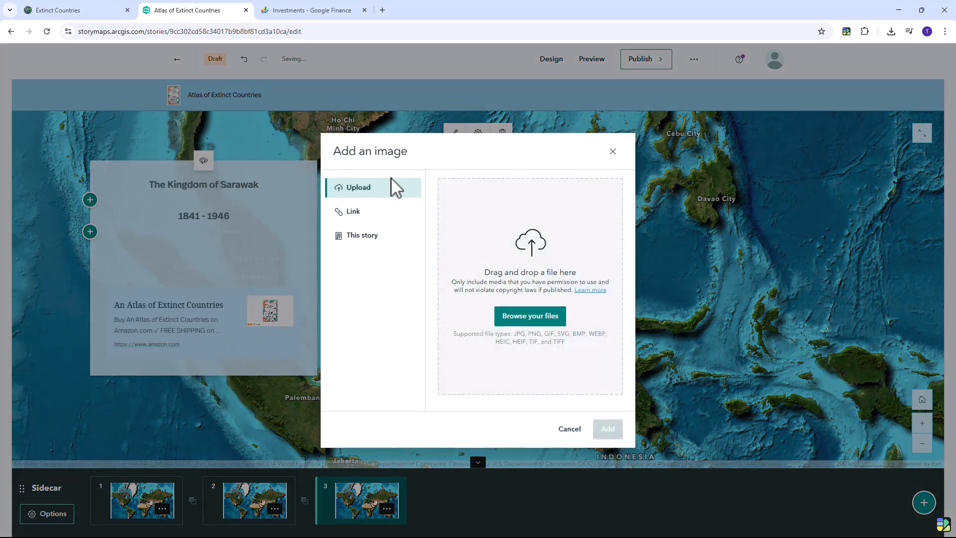
left_click(552, 314)
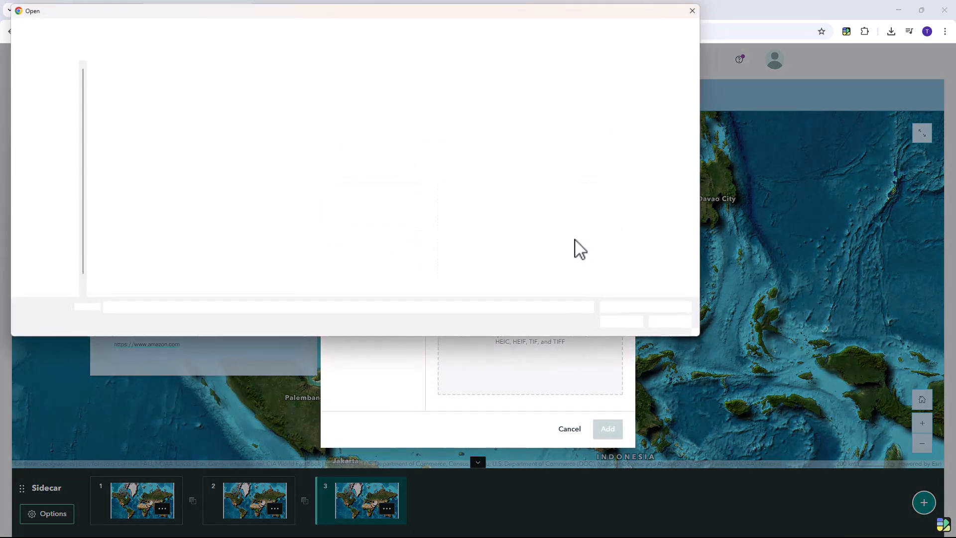
left_click(176, 114)
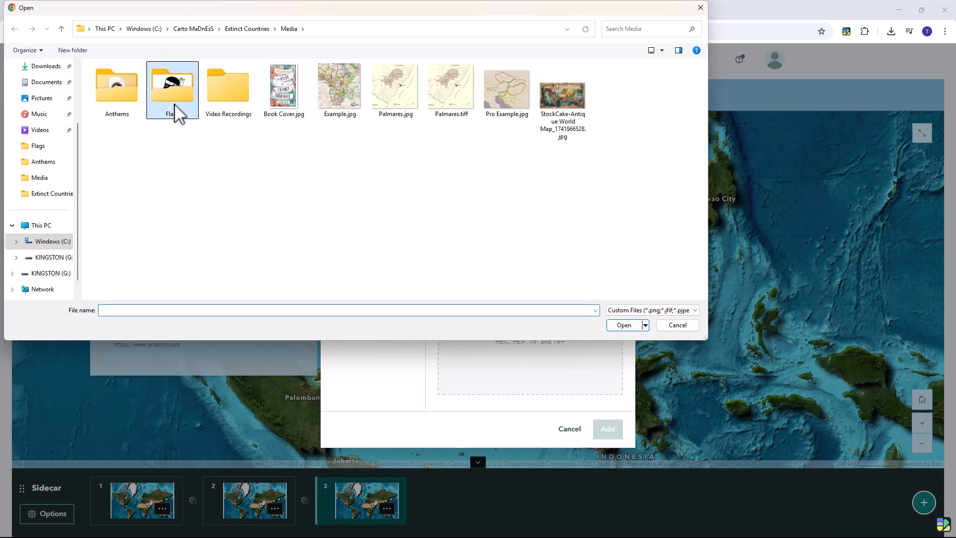
double_click(179, 116)
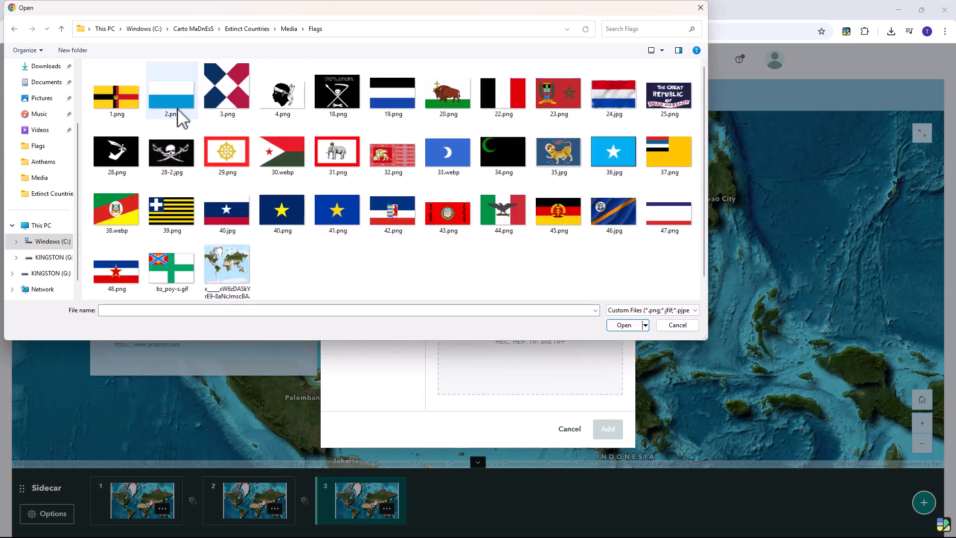
left_click(113, 114)
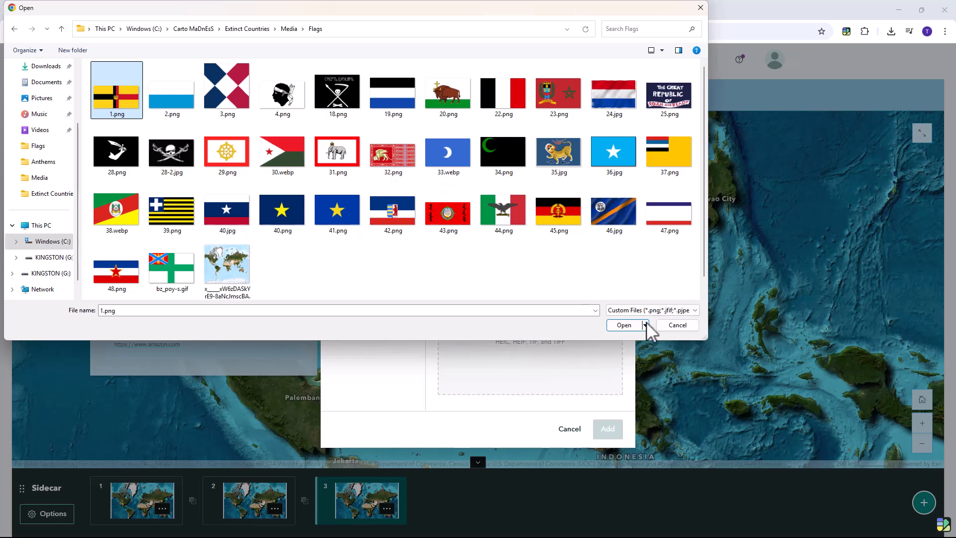
left_click(625, 325)
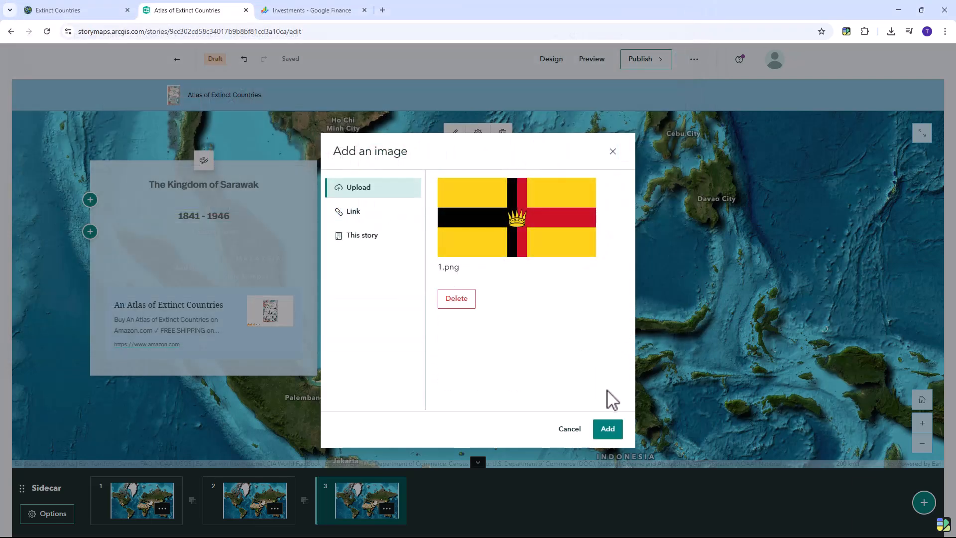
left_click(607, 429)
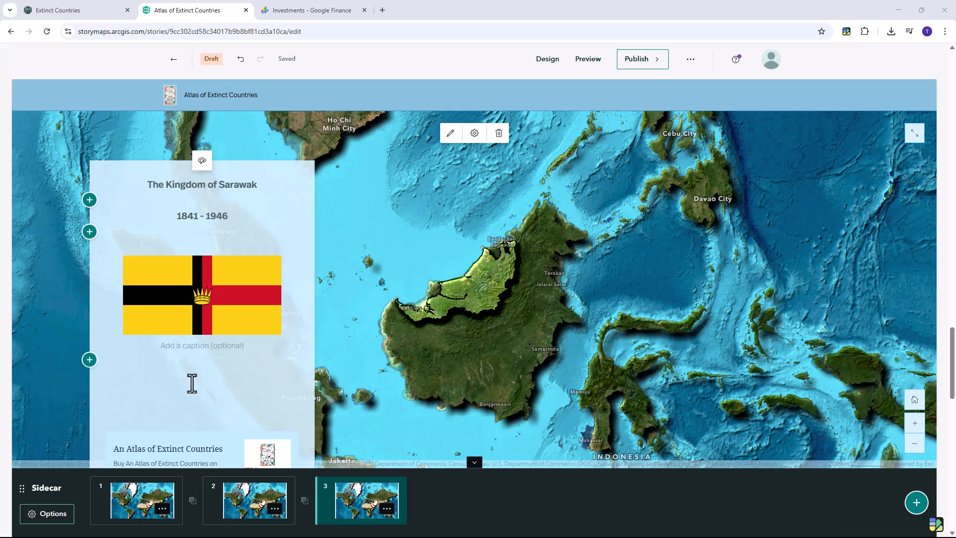
- Add a text block below the flag and paste the narrative beginning "While still a school kid" into it
left_click(89, 359)
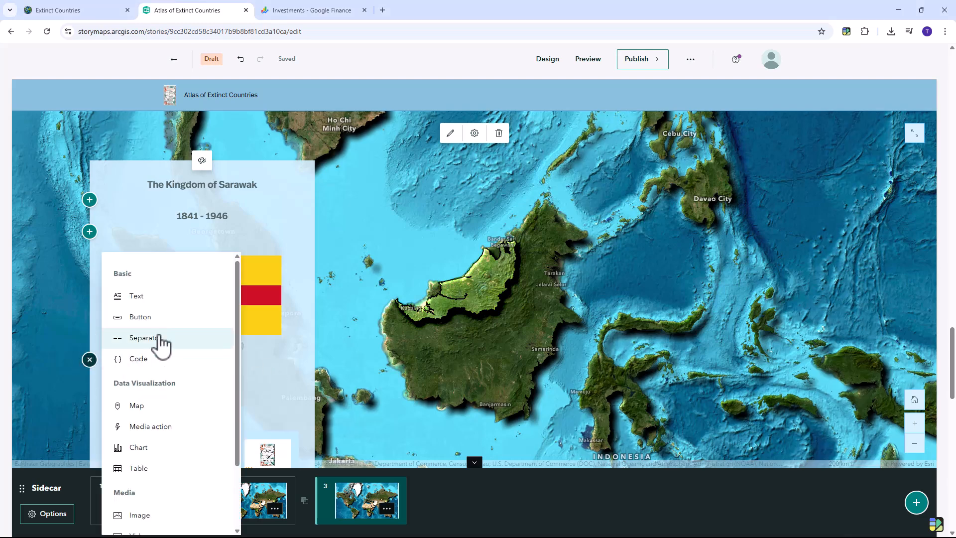
left_click(165, 300)
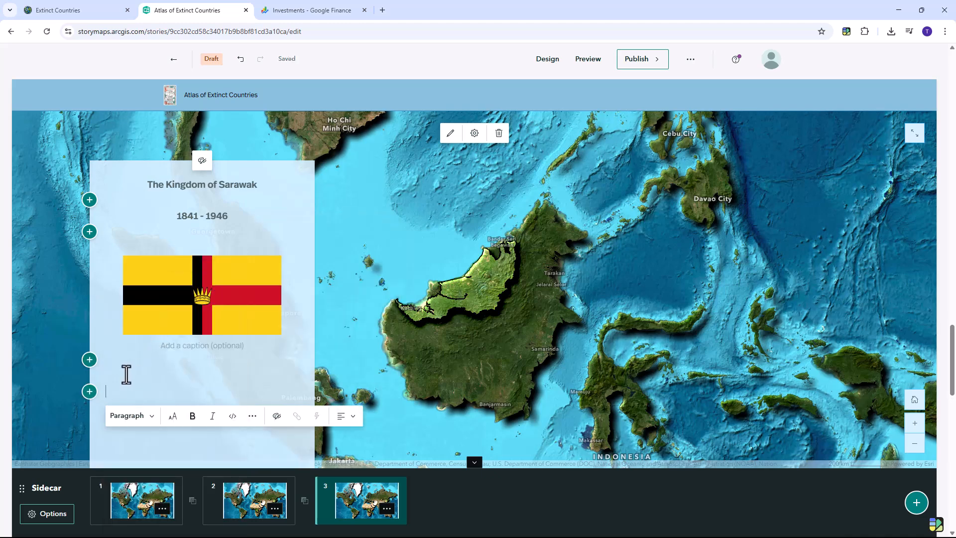
key("ctrl+v")
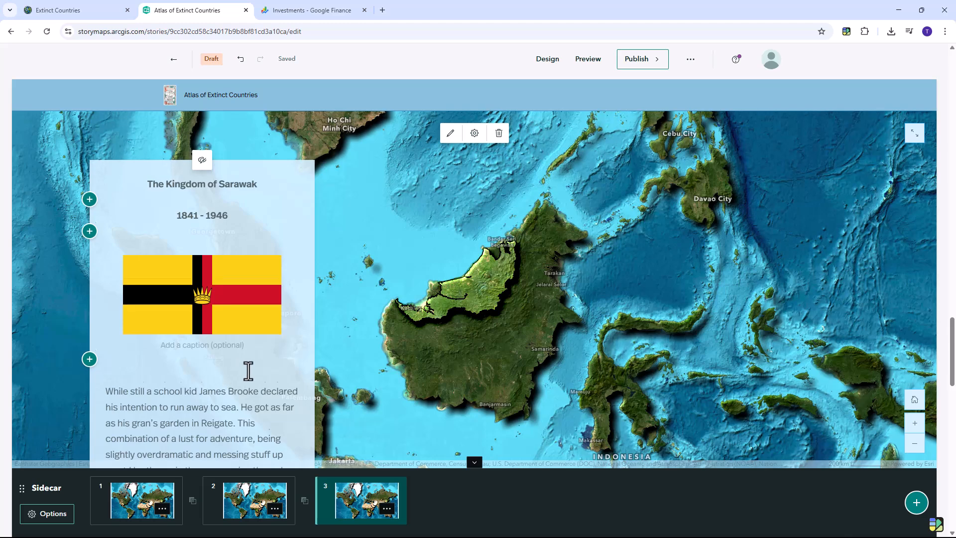
scroll(248, 371, "down", 3)
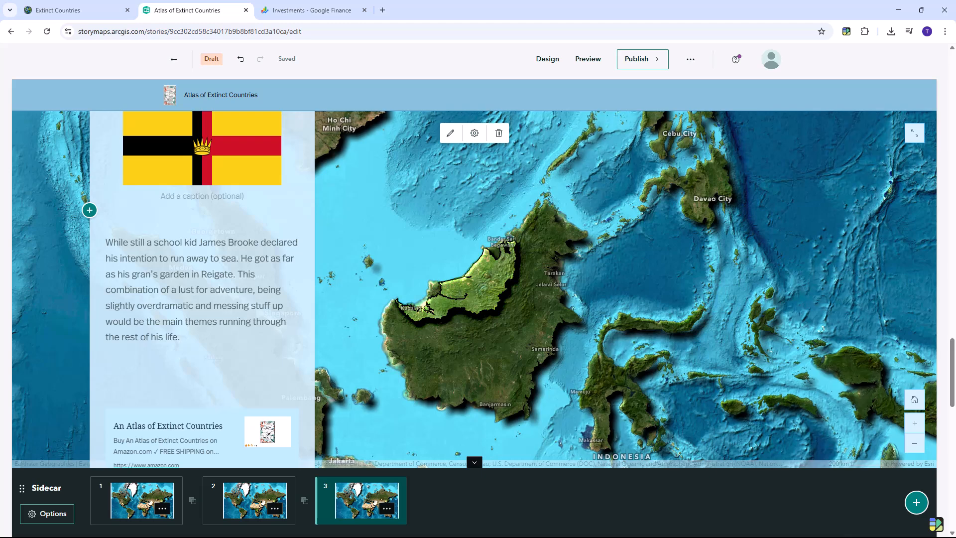
- Add a separator below the narrative, followed by a pasted fact list running from Sarawak's population and capital to "Today: Part of Malaysia"
left_click(90, 352)
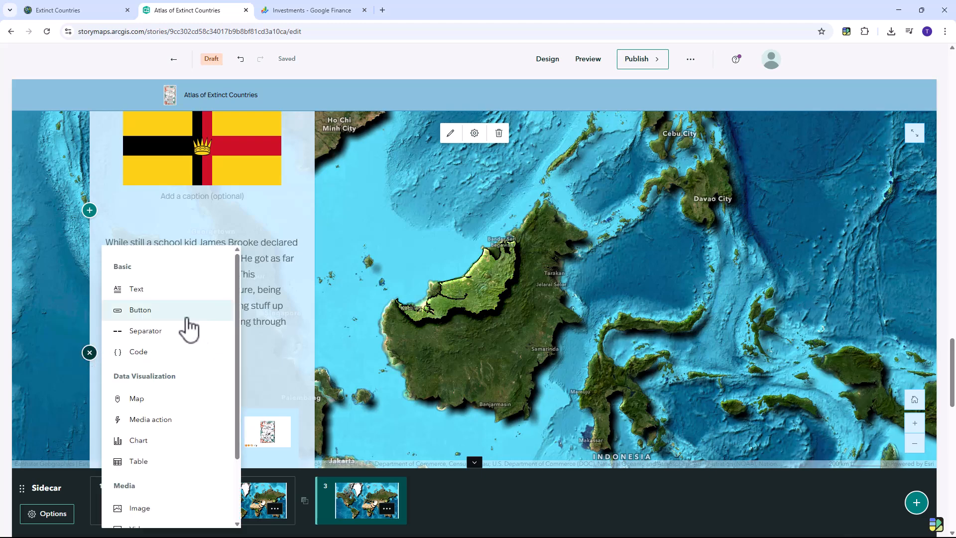
left_click(160, 332)
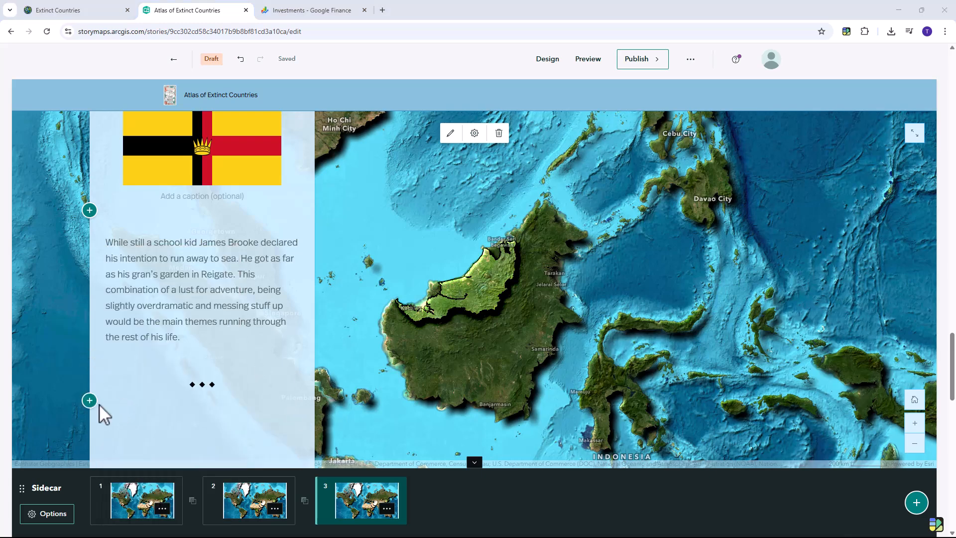
left_click(90, 401)
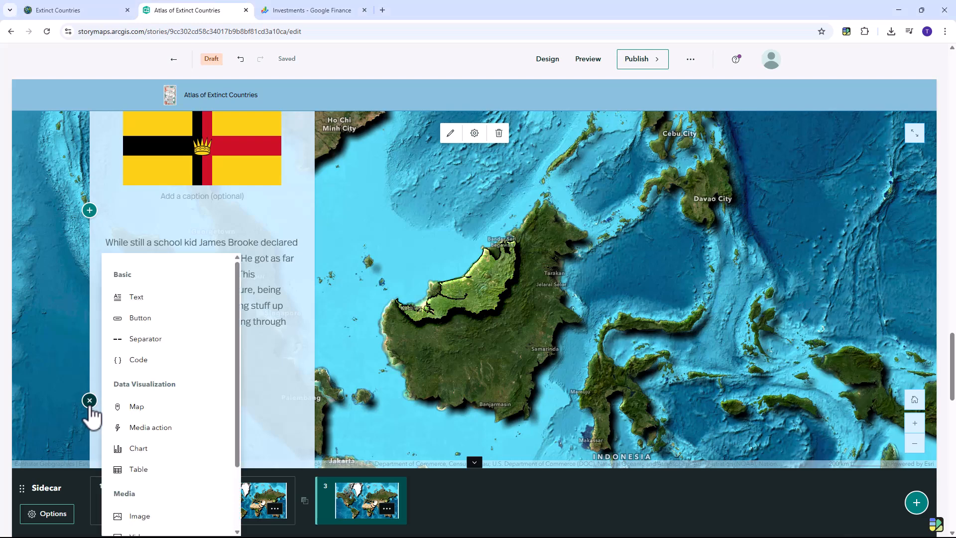
left_click(135, 304)
type("Population: Between 8,000 (1841) and 600,000 (1946) Capital: Kuching")
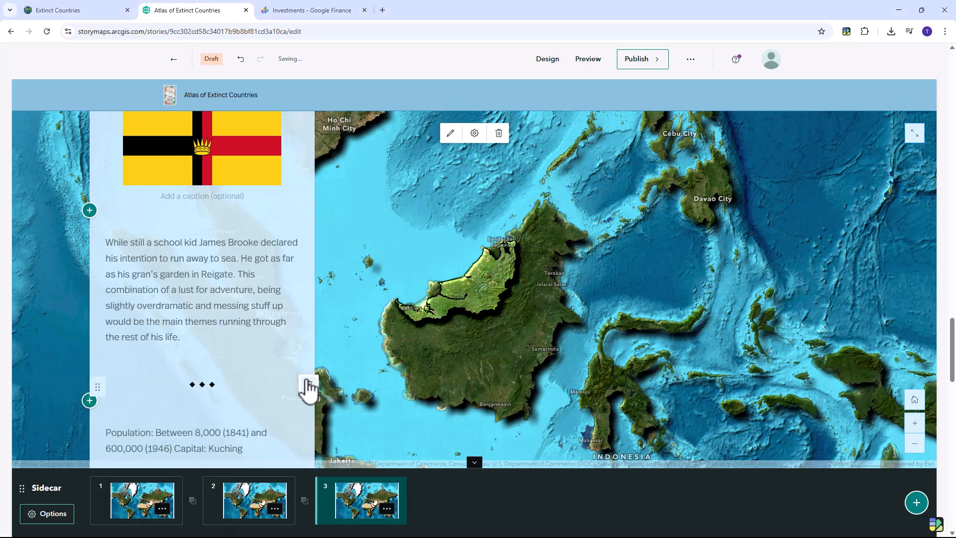
- Split "Capital: Kuching" from the population entry into its own paragraph without a leading space
scroll(299, 386, "down", 3)
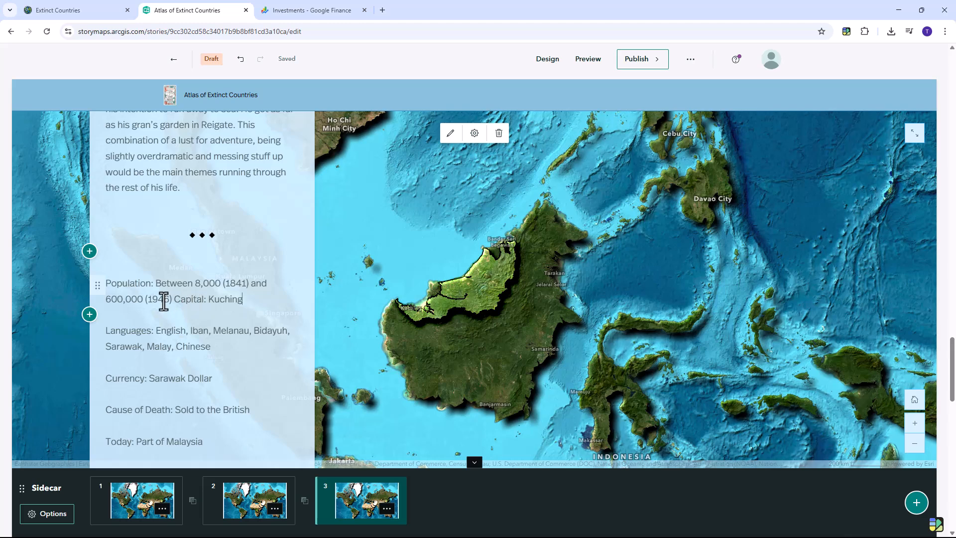
left_click(172, 299)
key("Return")
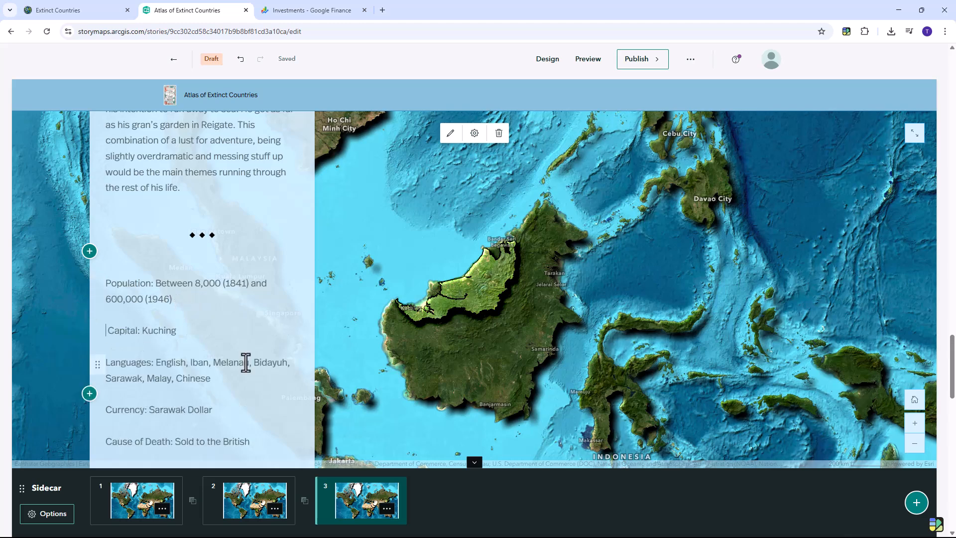
key("Delete")
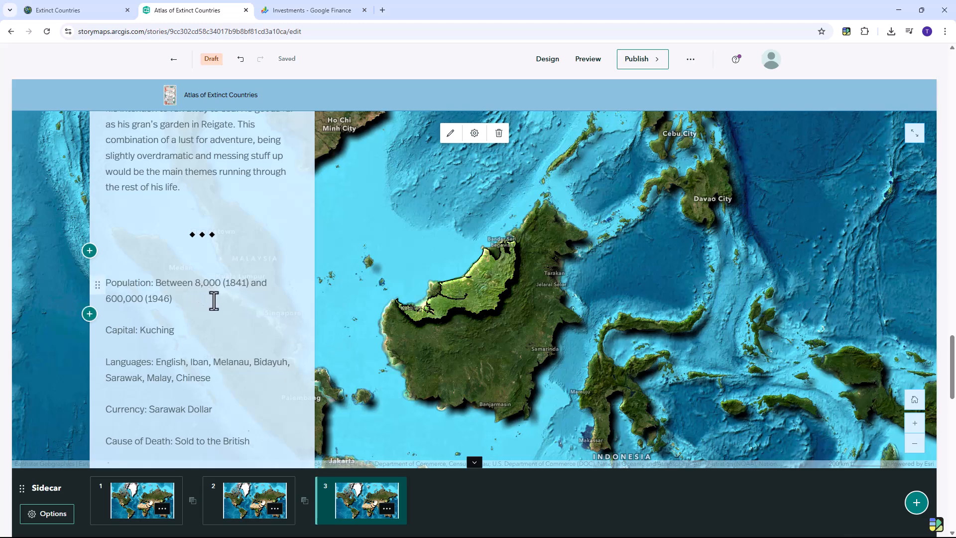
- Delete the Amazon book card and the empty paragraph at the end of the third slide's panel
scroll(213, 300, "down", 2)
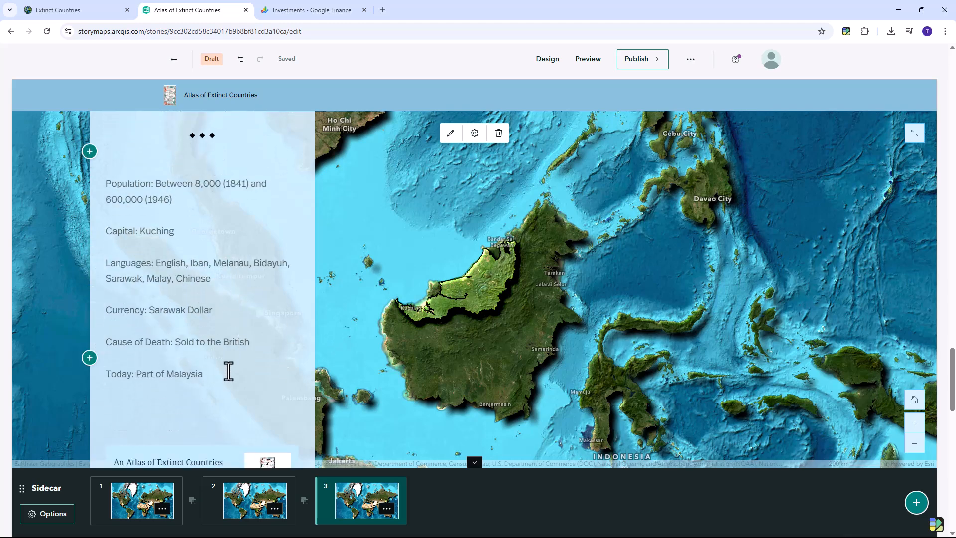
scroll(234, 348, "down", 2)
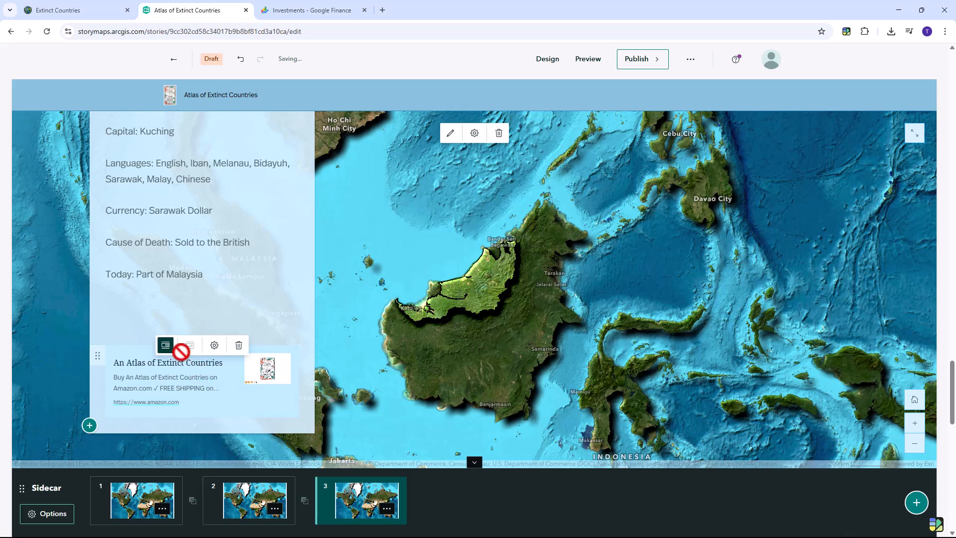
left_click(239, 345)
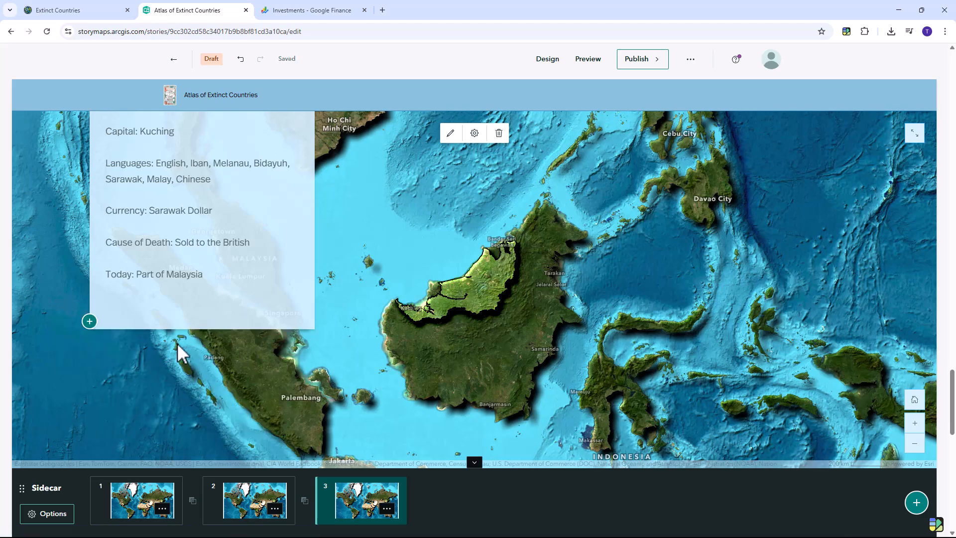
left_click(107, 312)
key("BackSpace")
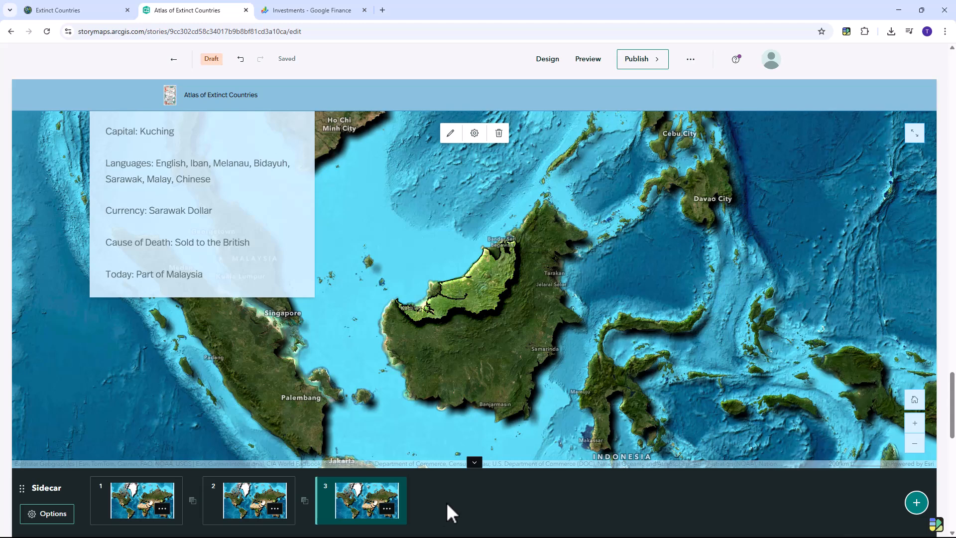
- Duplicate the third sidecar slide to create a fourth slide
left_click(387, 508)
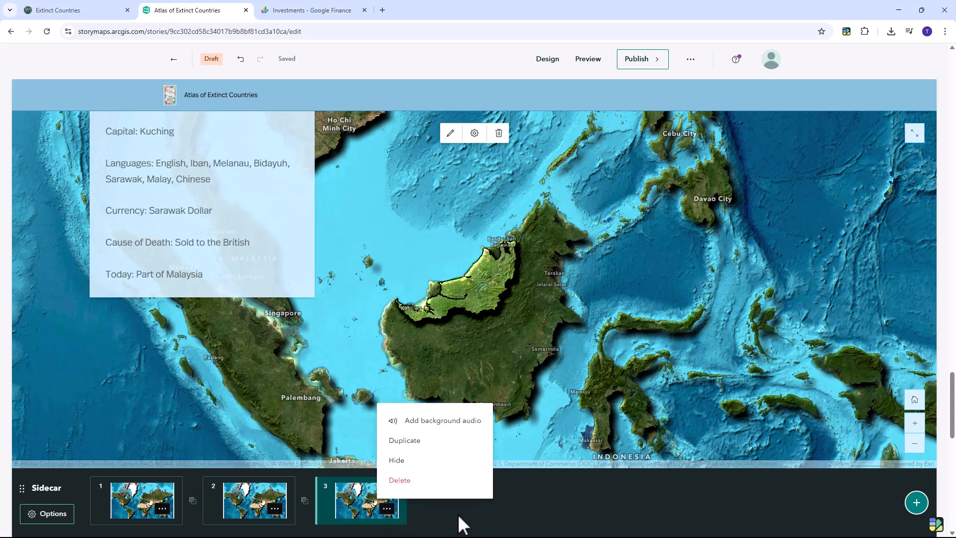
left_click(463, 441)
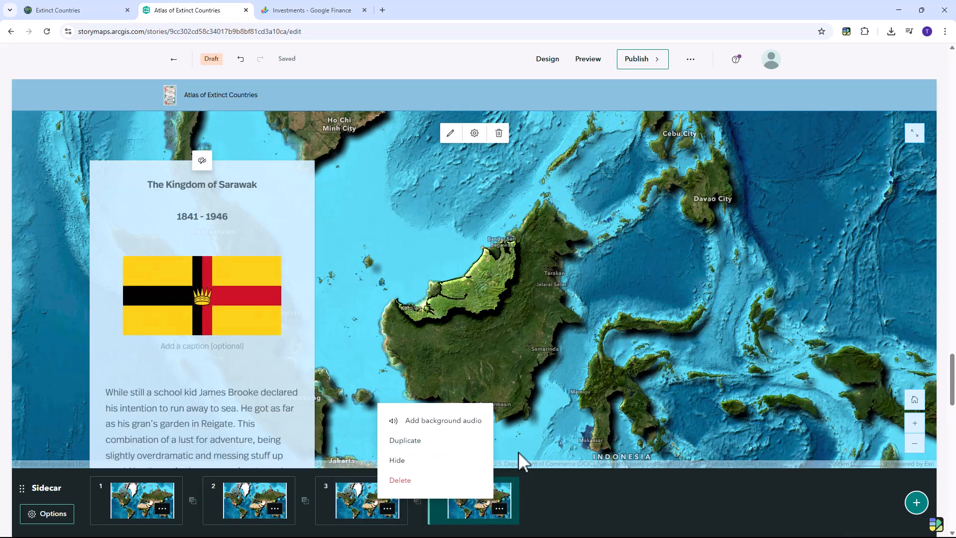
left_click(580, 505)
- Reframe the fourth slide's map on the highlighted Bavaria area around Munich and save the map appearance
scroll(519, 321, "down", 4)
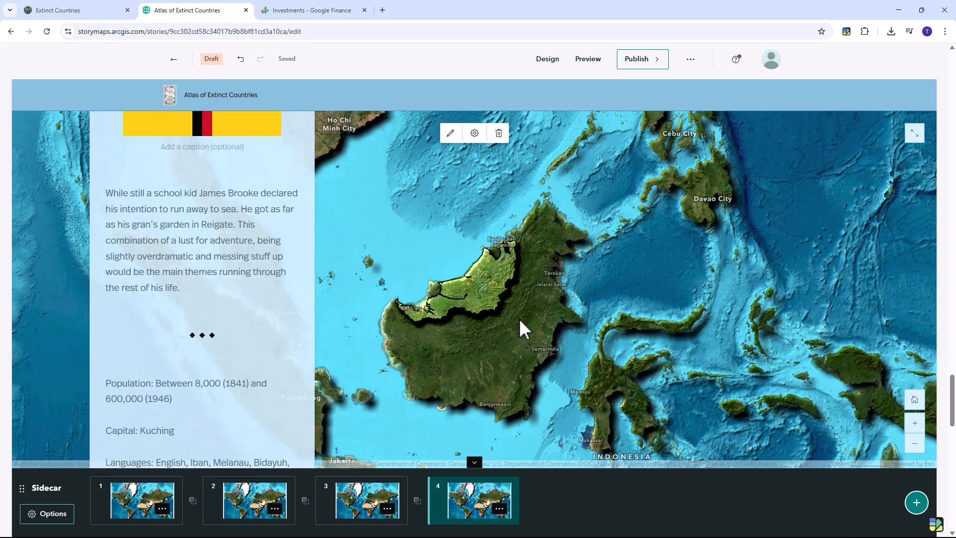
left_click(450, 135)
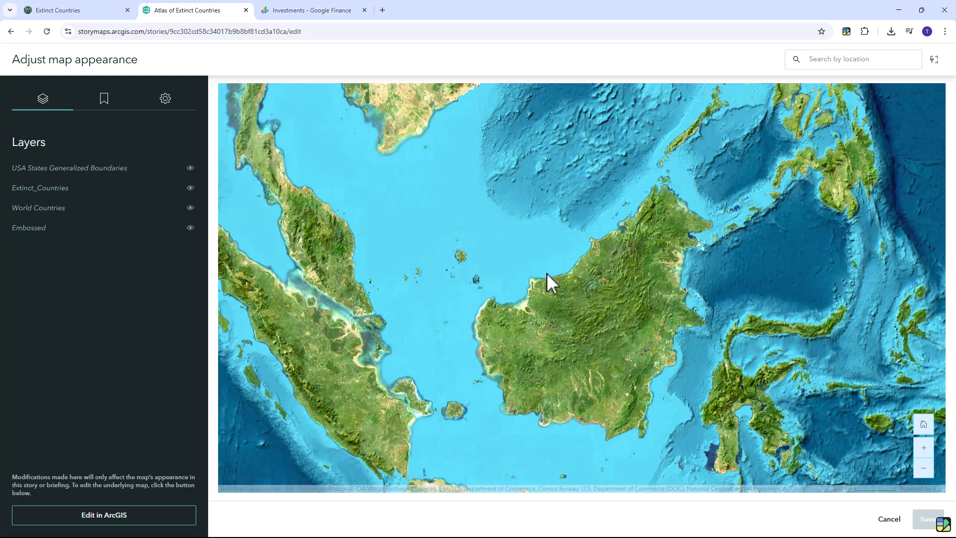
scroll(509, 238, "up", 2)
left_click_drag(473, 216, 695, 357)
left_click_drag(354, 206, 577, 284)
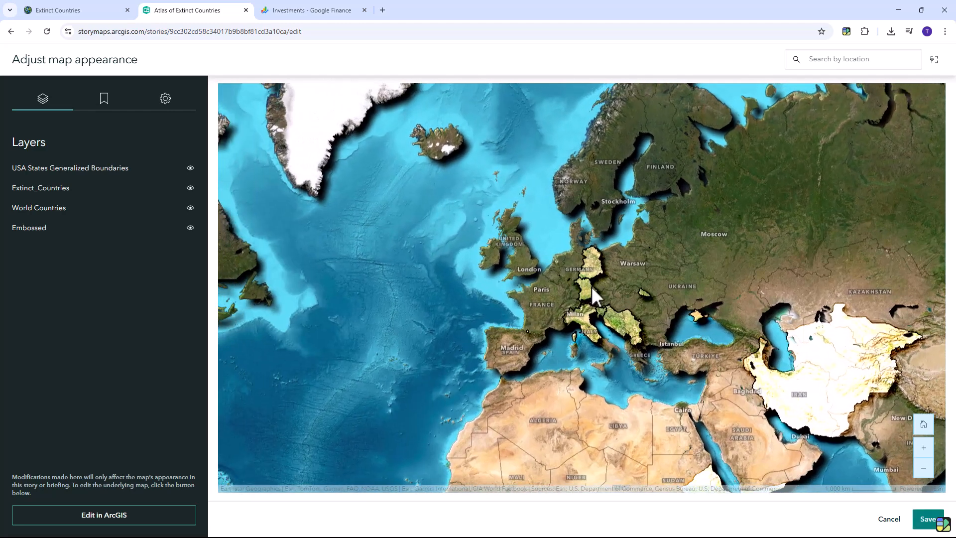
scroll(590, 285, "up", 2)
scroll(588, 288, "up", 2)
left_click_drag(588, 287, 583, 246)
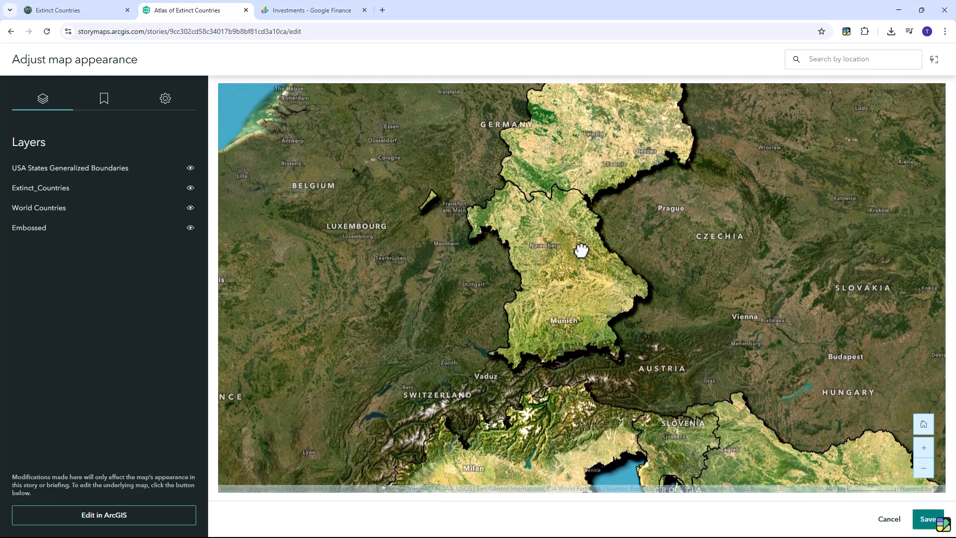
left_click(928, 519)
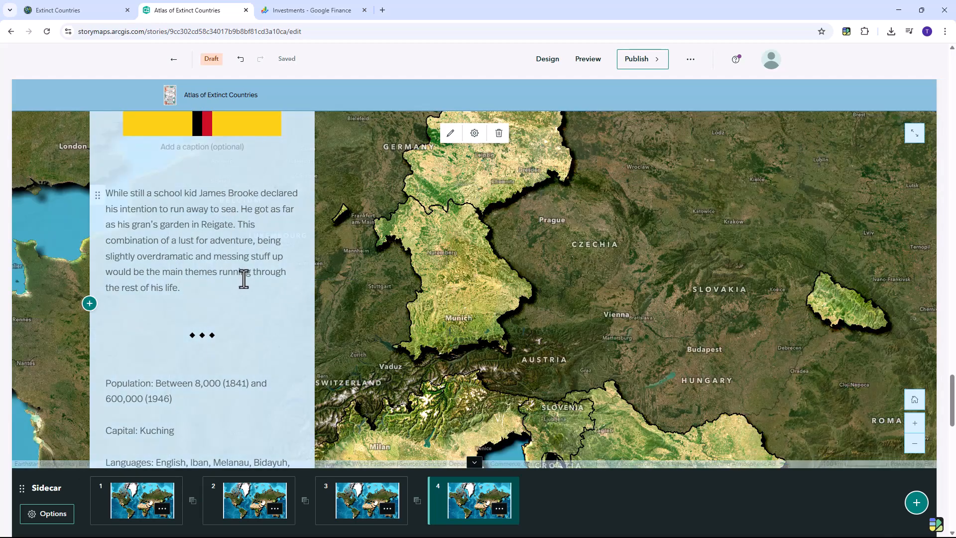
- Replace the fourth slide's heading with "The Kingdom of Bavaria"
scroll(244, 279, "up", 7)
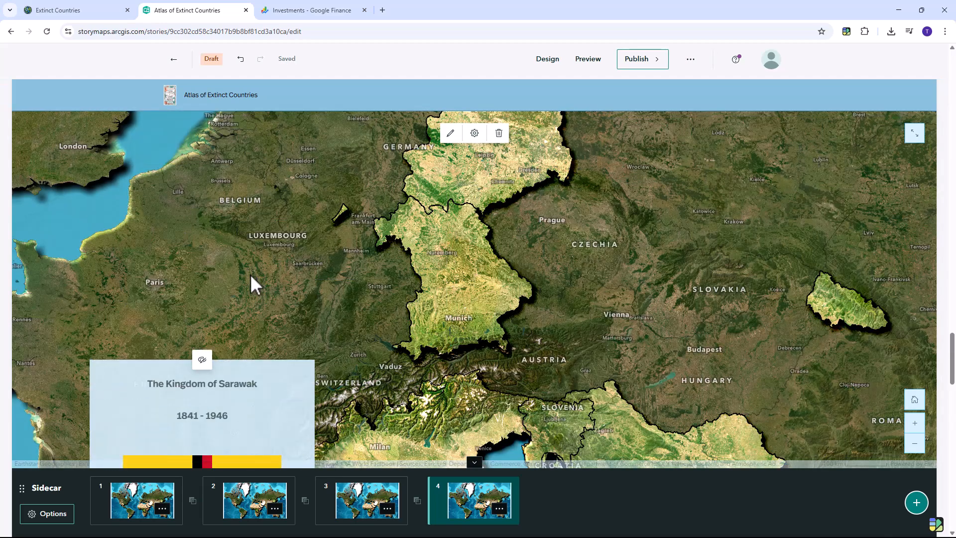
scroll(250, 275, "down", 3)
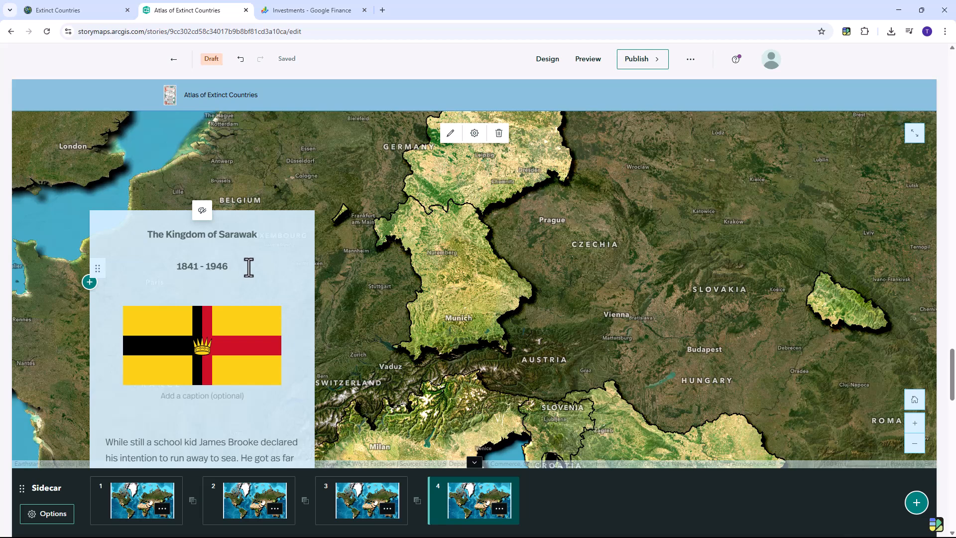
scroll(249, 266, "down", 1)
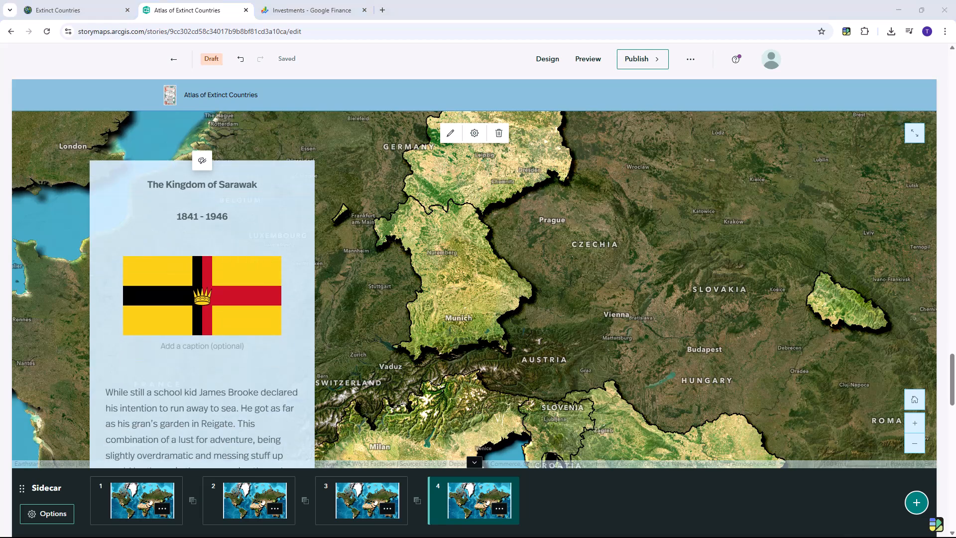
left_click_drag(269, 185, 150, 185)
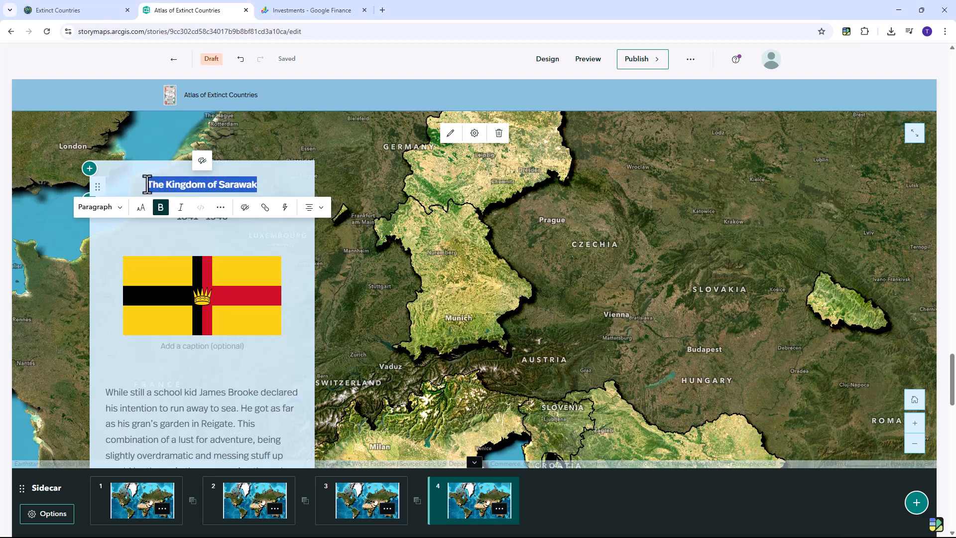
type("The Kingdom of Bavaria")
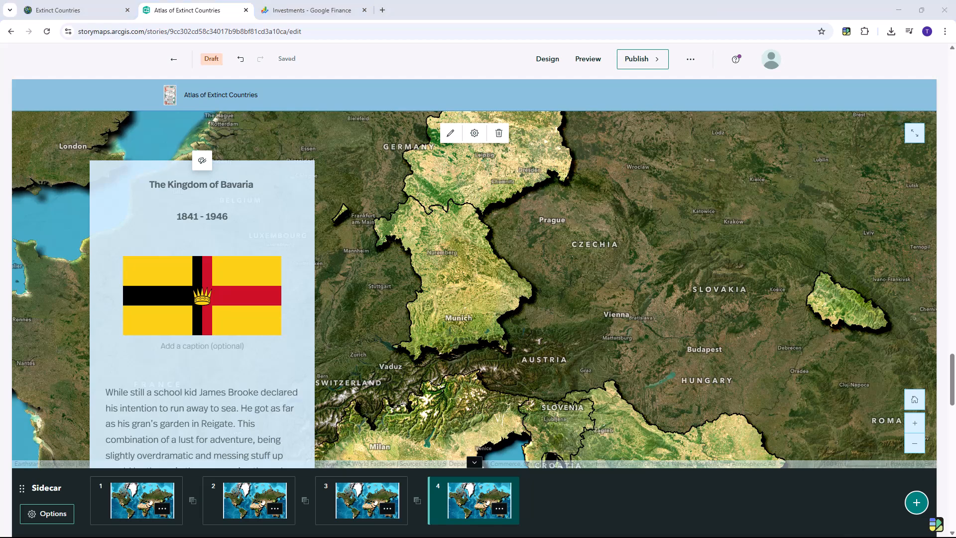
- Set the fourth slide's dates to "1805 - 191" and replace its flag image with 2.png from the Flags folder
left_click_drag(239, 218, 163, 218)
type("1805 - 191")
mouse_move(245, 298)
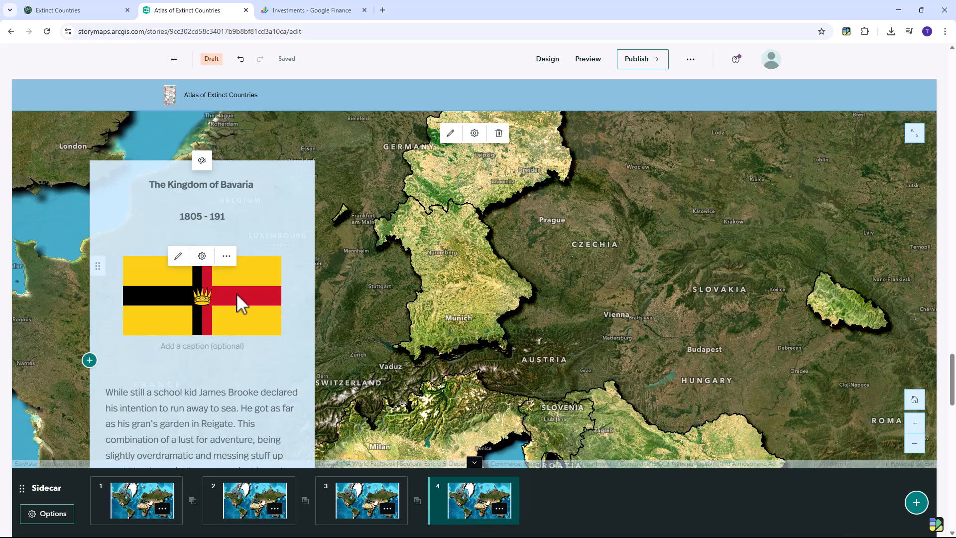
left_click(226, 256)
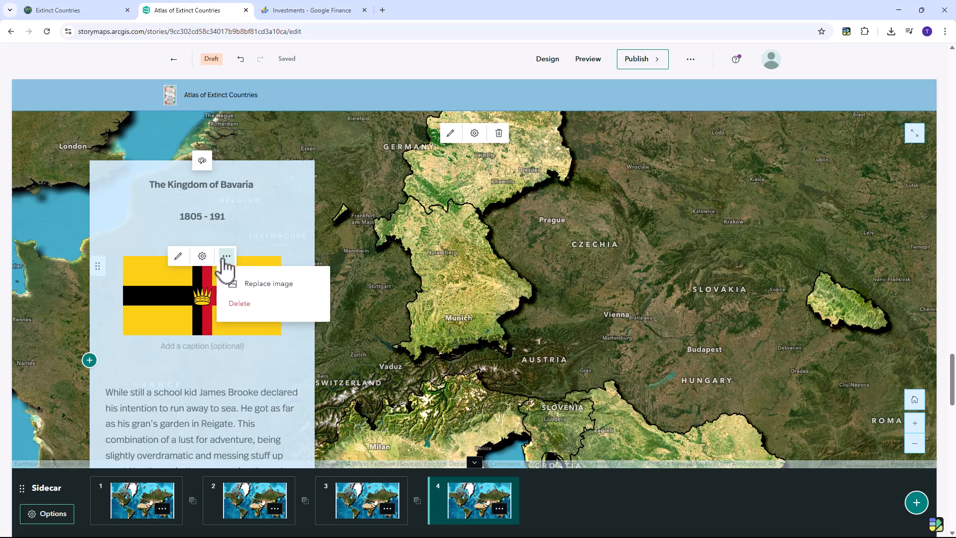
left_click(273, 284)
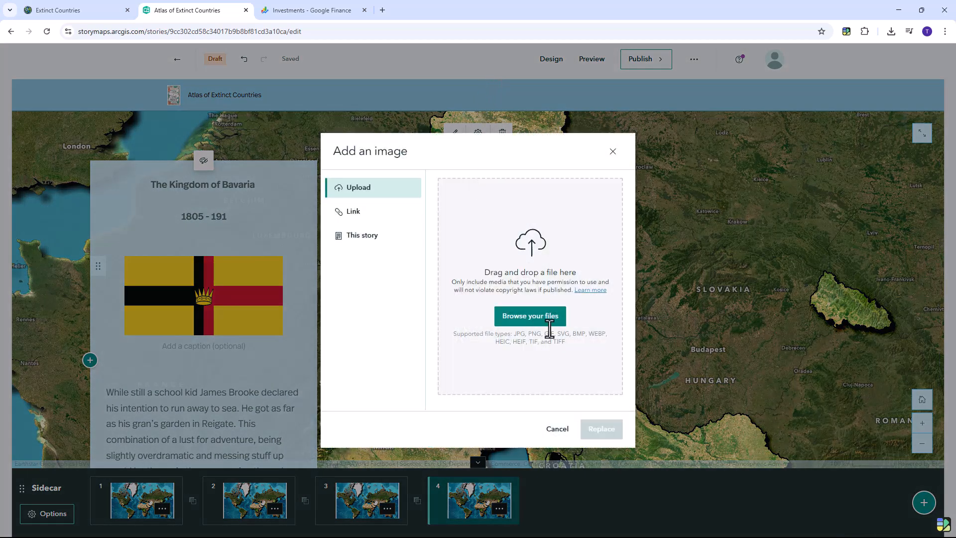
left_click(553, 321)
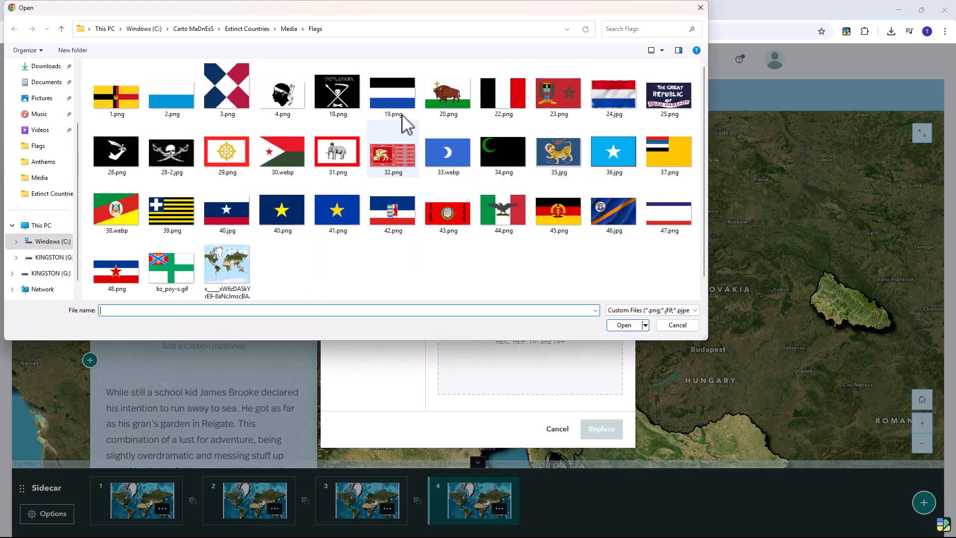
left_click(169, 112)
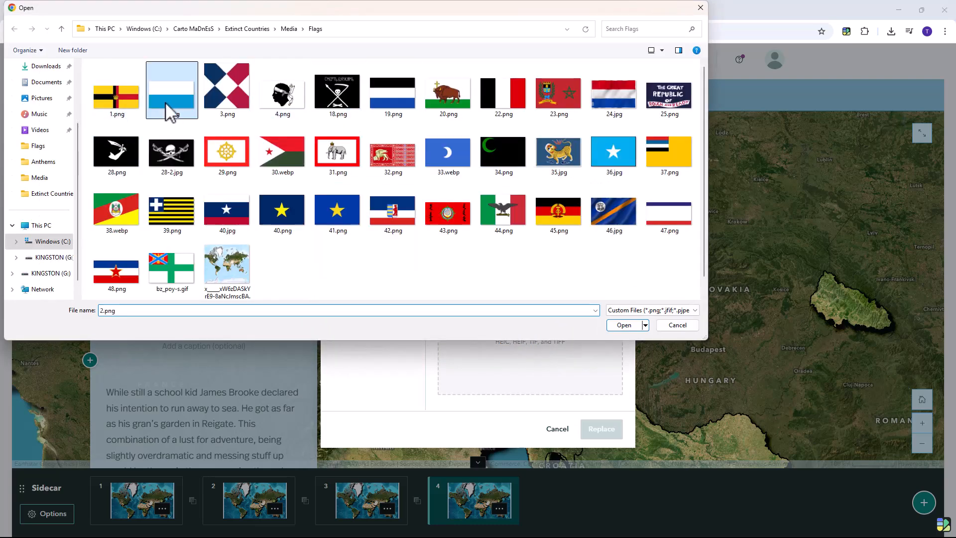
left_click(614, 323)
left_click(603, 437)
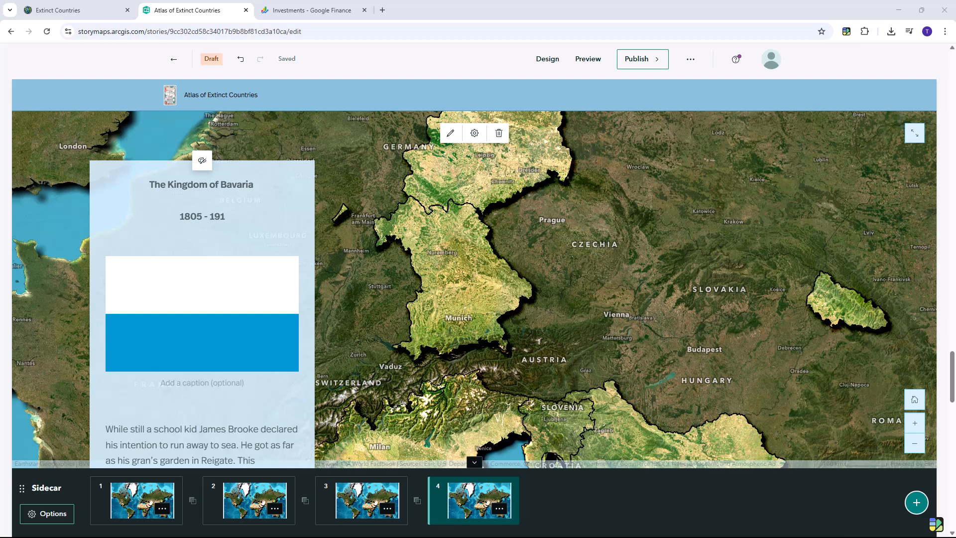
- Caption the flag "The Anthem you are hearing is not the actual Anthem of The Kingdom of Bavaria, but it's reportedly "close"."
mouse_move(249, 316)
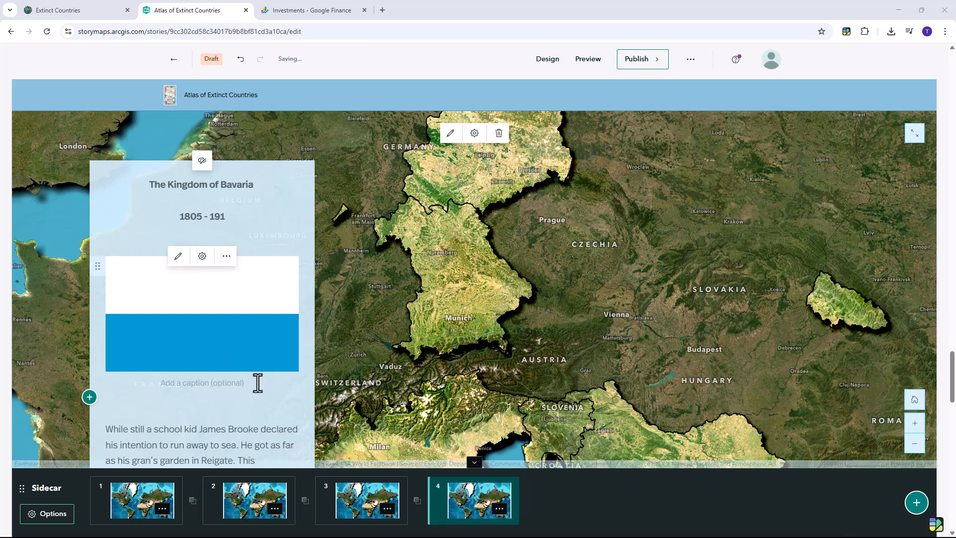
left_click(207, 384)
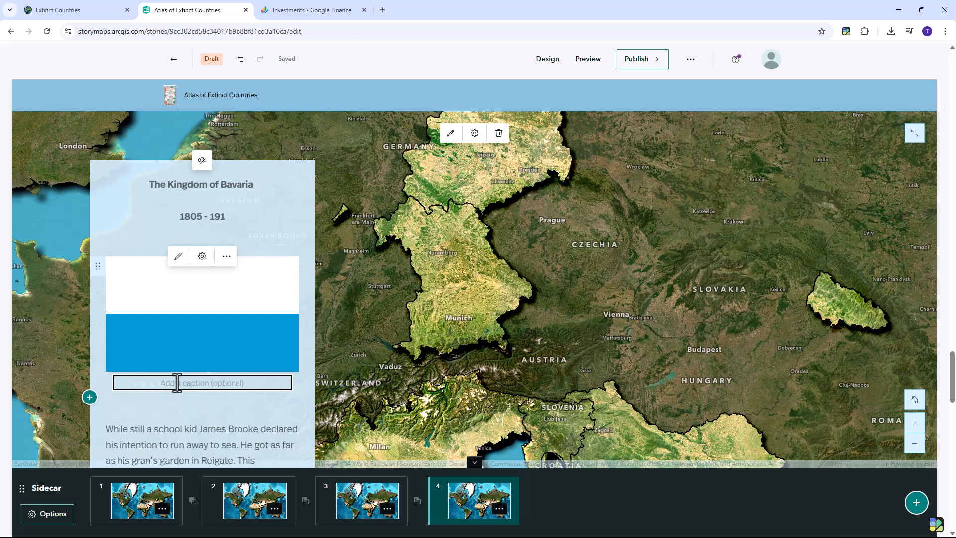
type("The Anthem you are hearing is not the actual Anthem of The Kingdom of Bavaria, but it's reportedly \"close\".")
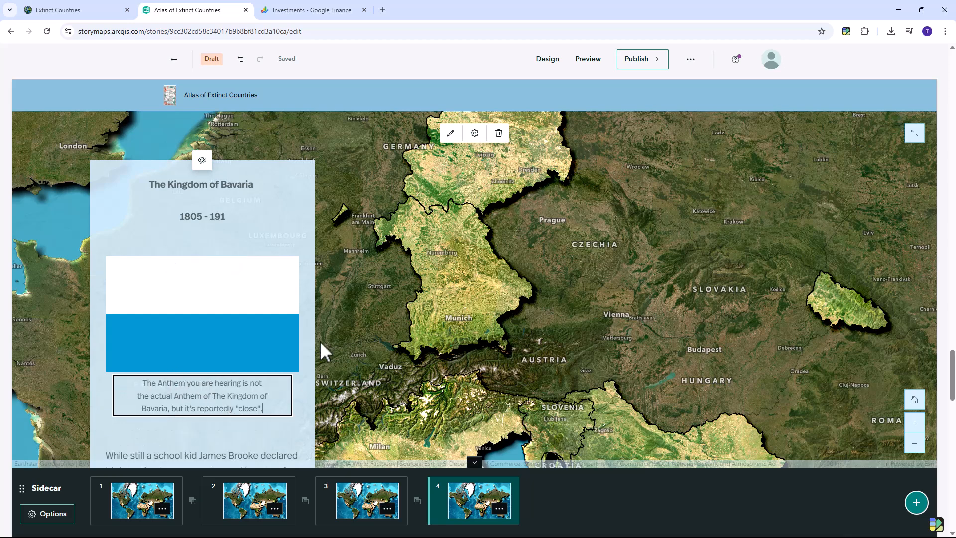
- Replace the James Brooke narrative with the paragraph beginning "Every morning Ludwig II, the fourth king of Bavaria, would have his Barber tease out his hair"
scroll(287, 366, "down", 4)
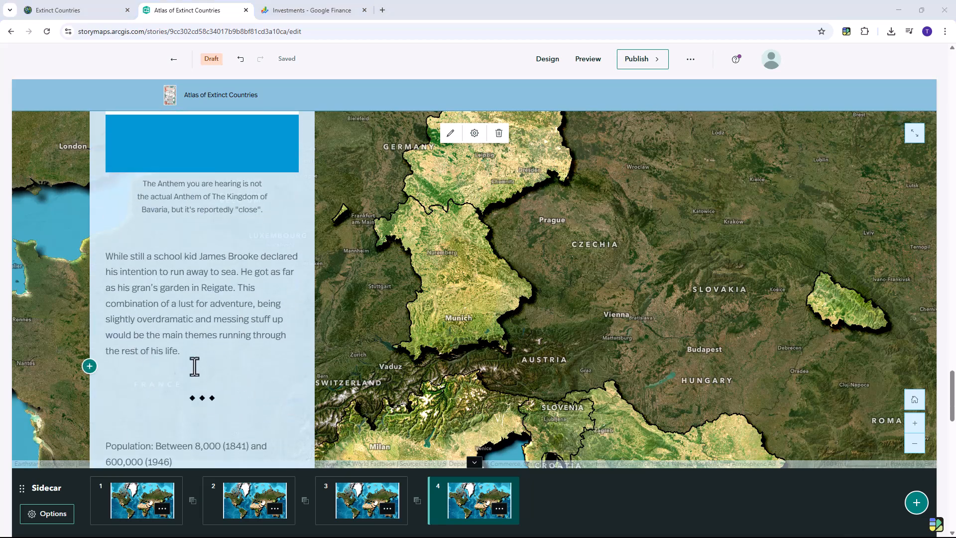
left_click_drag(185, 354, 105, 259)
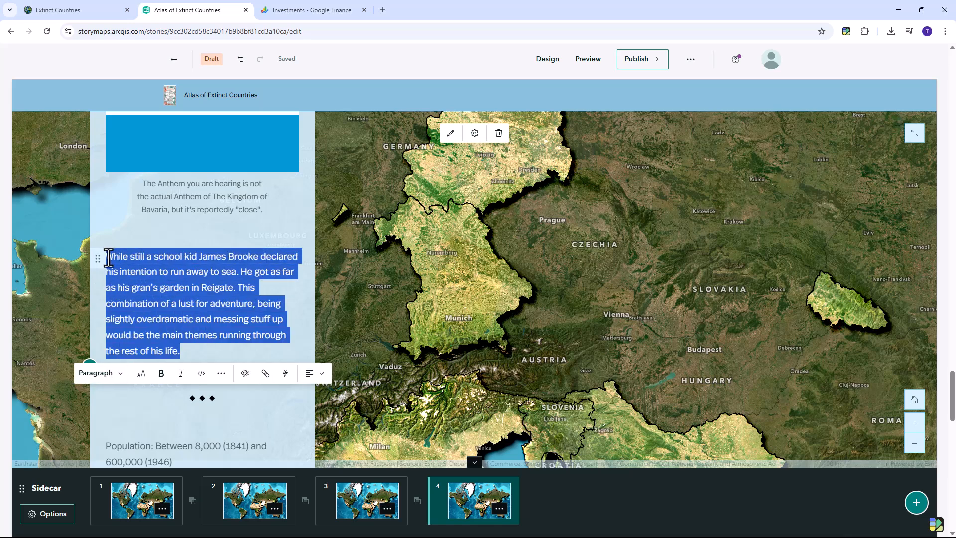
type("Every morning Ludwig II, the fourth king of Bavaria, would have his Barber tease out his hair into a weird bouffant that made his head look massive. He claimed that without his daily coiffure he could not enjoy his food. If a servant happened to accidentally stare at him and his big hair for too long, Ludwig would empty a washbasin over them. That's what a few hundred years of royal inbreeding gets you.")
- Replace the facts' values with: Circa 6.5 million (1910); Munich; Bavarian, Upper German; Bavarian Gulden, German Goldmark; Bad Genes and Bismarck; Part of Germany
scroll(232, 323, "down", 2)
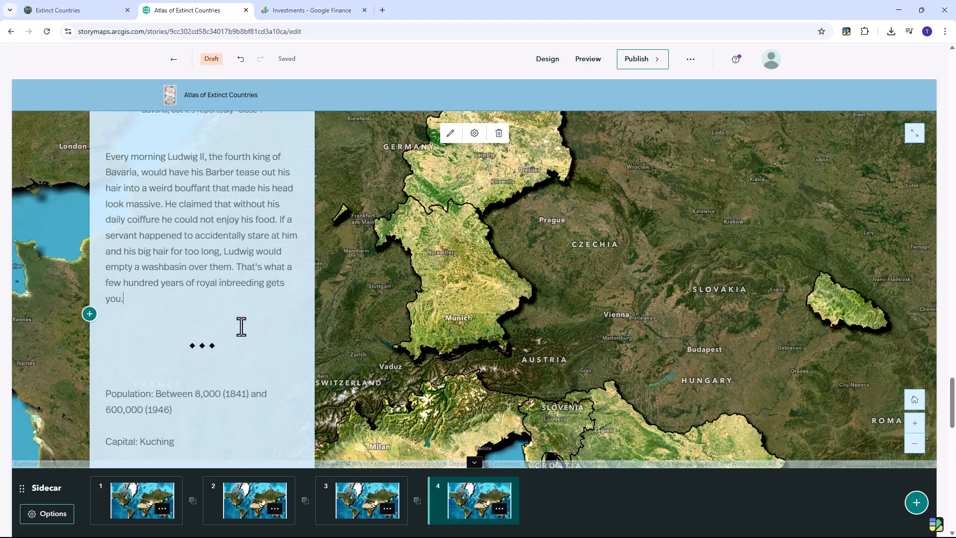
scroll(251, 327, "down", 5)
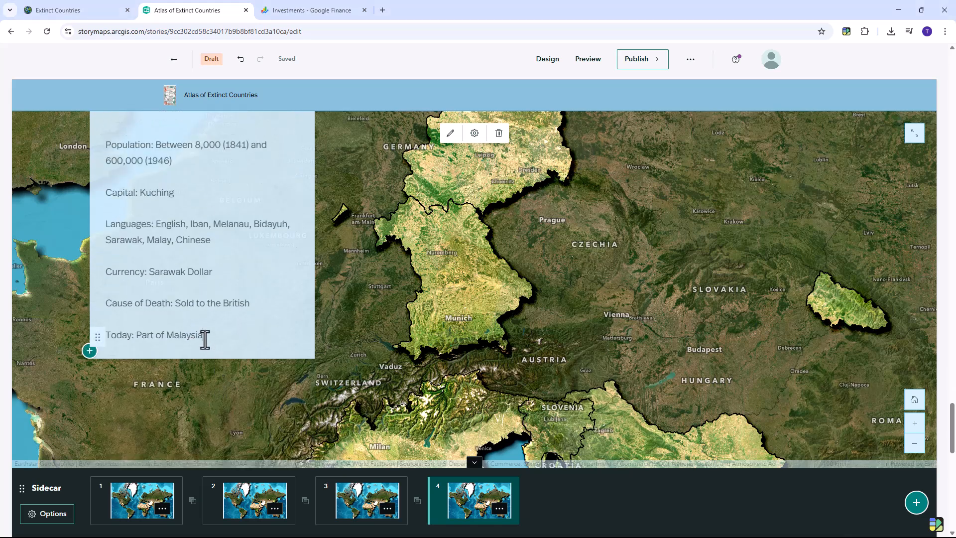
key("BackSpace")
key("BackSpace")
key("BackSpace")
key("BackSpace")
key("BackSpace")
key("BackSpace")
key("BackSpace")
key("BackSpace")
key("BackSpace")
key("BackSpace")
key("BackSpace")
key("BackSpace")
key("BackSpace")
key("BackSpace")
key("BackSpace")
key("BackSpace")
key("BackSpace")
key("BackSpace")
key("BackSpace")
key("BackSpace")
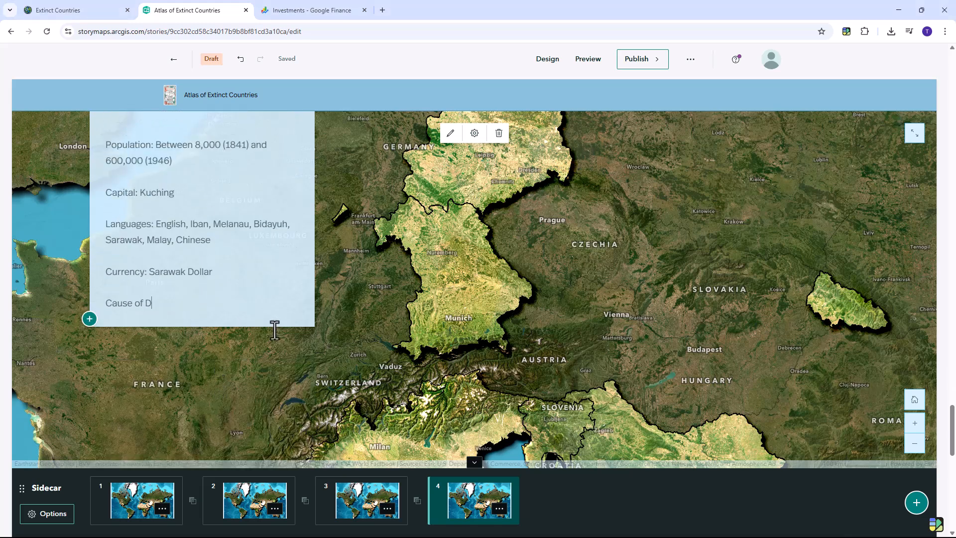
key("BackSpace")
key("BackSpace")
key("BackSpace")
key("BackSpace")
key("BackSpace")
key("BackSpace")
key("BackSpace")
key("BackSpace")
key("BackSpace")
key("BackSpace")
key("BackSpace")
key("BackSpace")
key("BackSpace")
key("BackSpace")
key("BackSpace")
key("BackSpace")
key("BackSpace")
key("BackSpace")
key("BackSpace")
key("BackSpace")
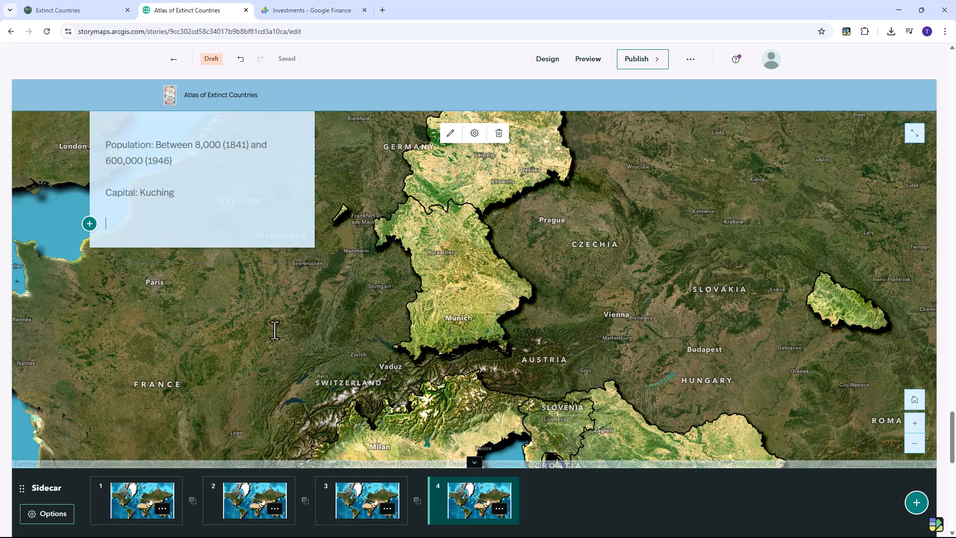
key("BackSpace")
key("BackSpace")
key("BackSpace")
key("BackSpace")
key("BackSpace")
key("BackSpace")
key("BackSpace")
key("BackSpace")
key("BackSpace")
key("BackSpace")
key("BackSpace")
key("BackSpace")
key("BackSpace")
key("BackSpace")
key("BackSpace")
key("BackSpace")
key("BackSpace")
key("BackSpace")
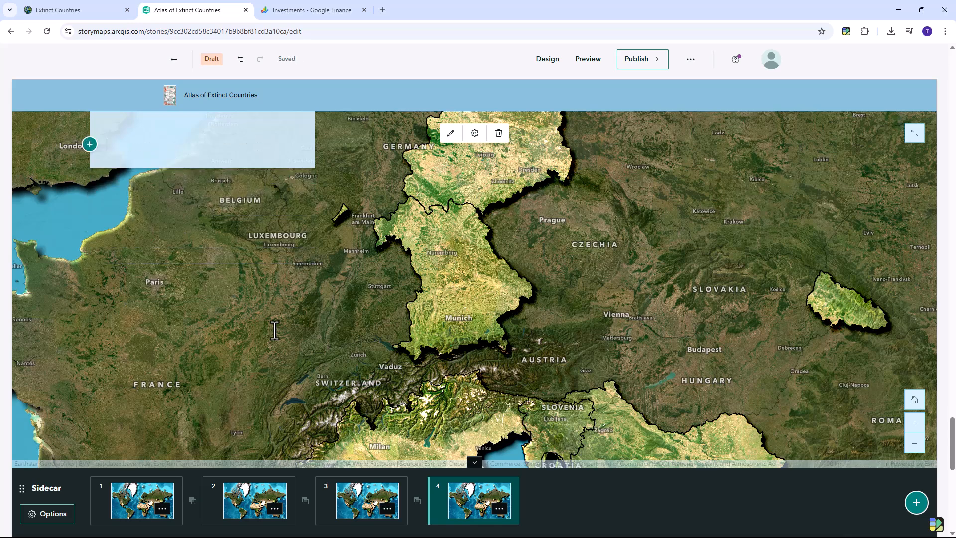
type("Population: Circa 6.5 million (1910) Capital: Munich Languages: Bavarian, Upper German Currency: Bavarian Gulden, German Goldmark Cause of Death: Bad Genes and Bismarck Today: Part of Germany")
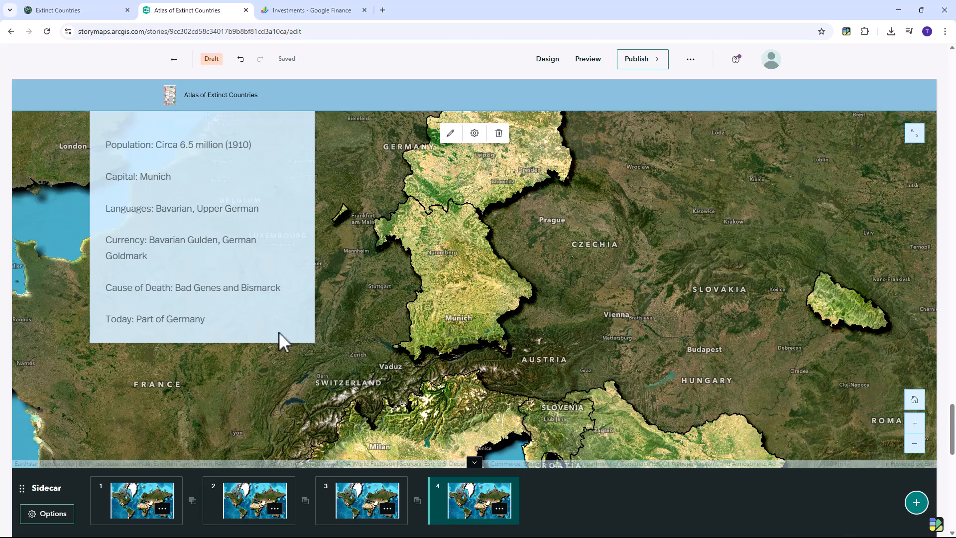
- Add 1.wav from the Anthems folder as background audio to the third slide, The Kingdom of Sarawak
scroll(402, 287, "up", 2)
scroll(402, 287, "up", 5)
scroll(302, 259, "up", 3)
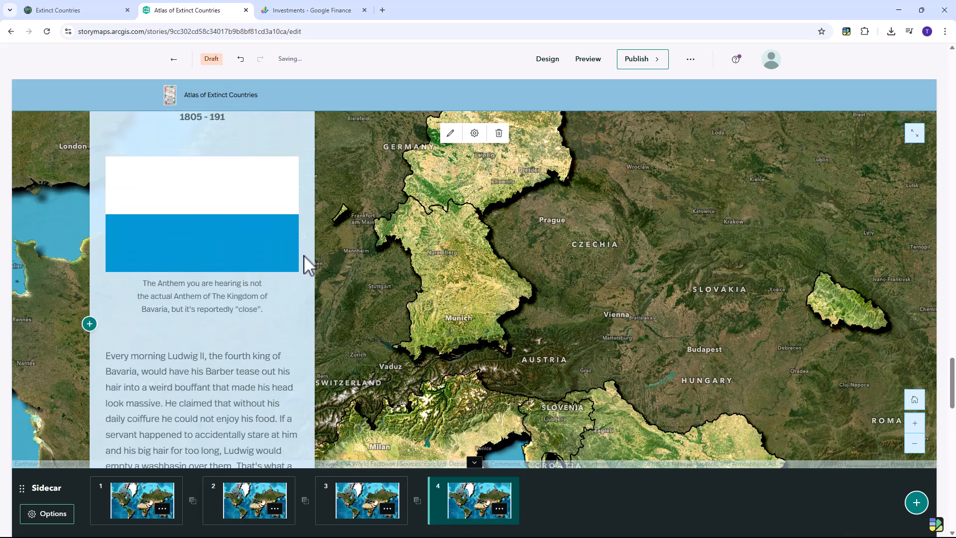
scroll(253, 266, "up", 2)
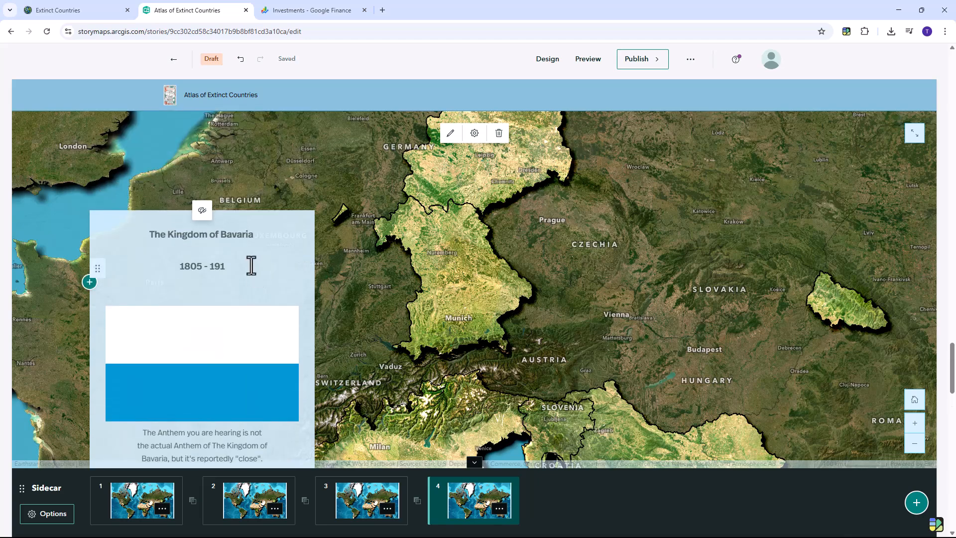
scroll(264, 271, "up", 3)
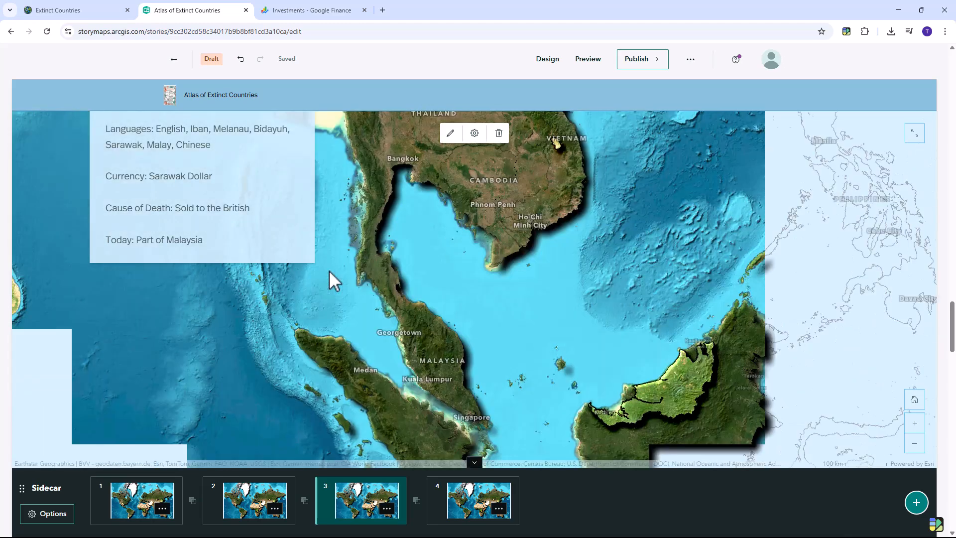
scroll(232, 225, "up", 1)
scroll(232, 225, "up", 3)
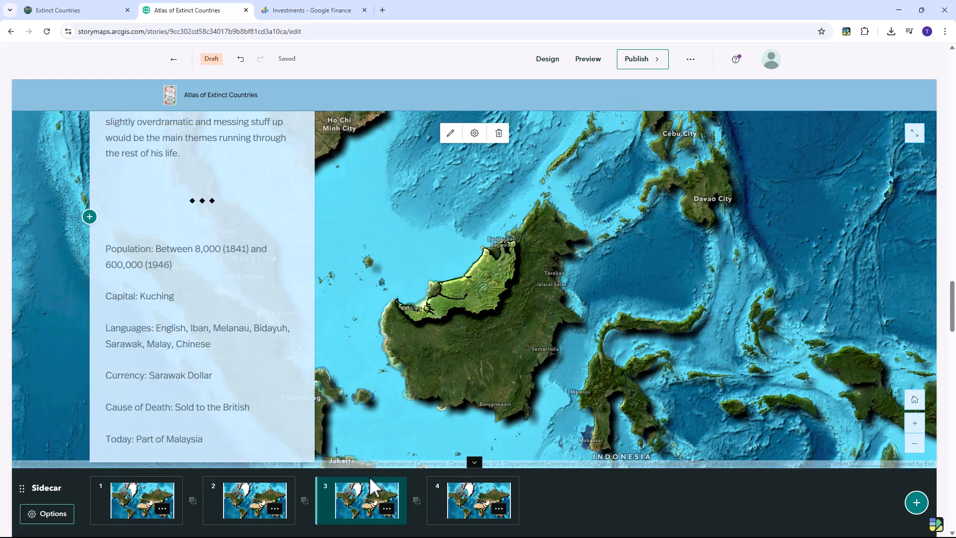
left_click(387, 508)
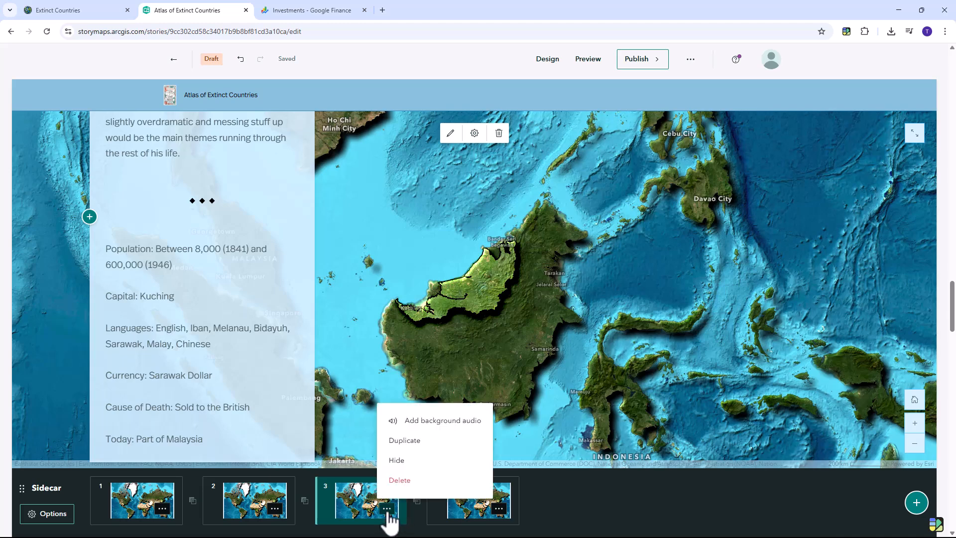
left_click(450, 423)
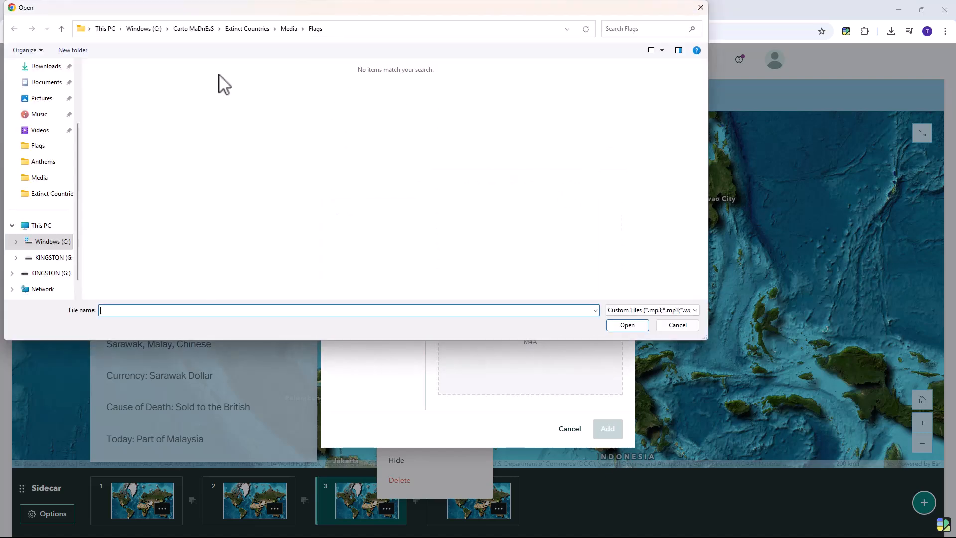
left_click(287, 29)
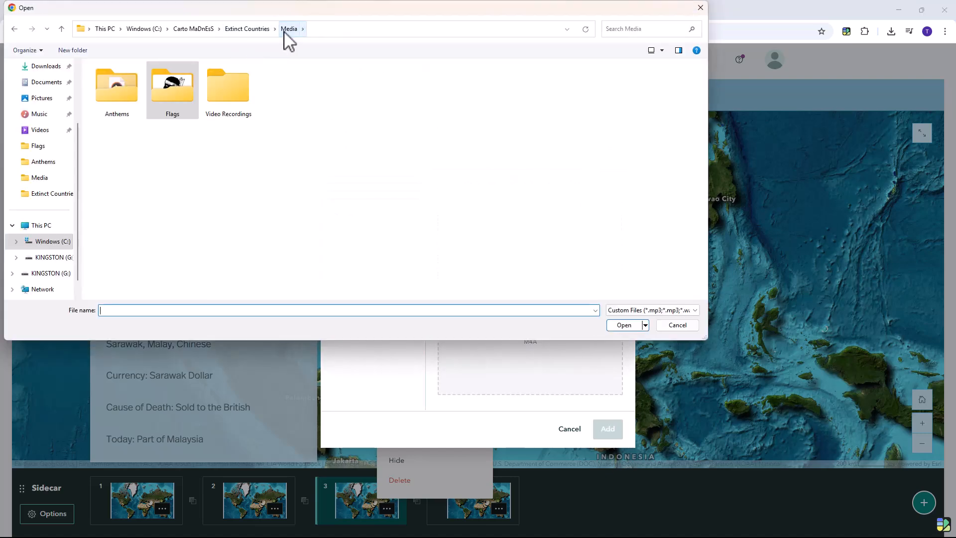
double_click(127, 90)
left_click(127, 82)
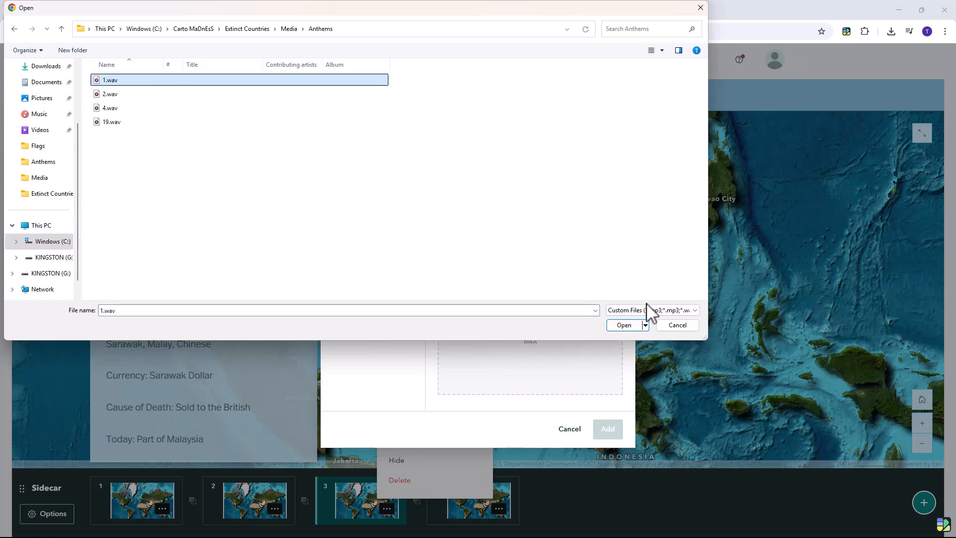
left_click(622, 324)
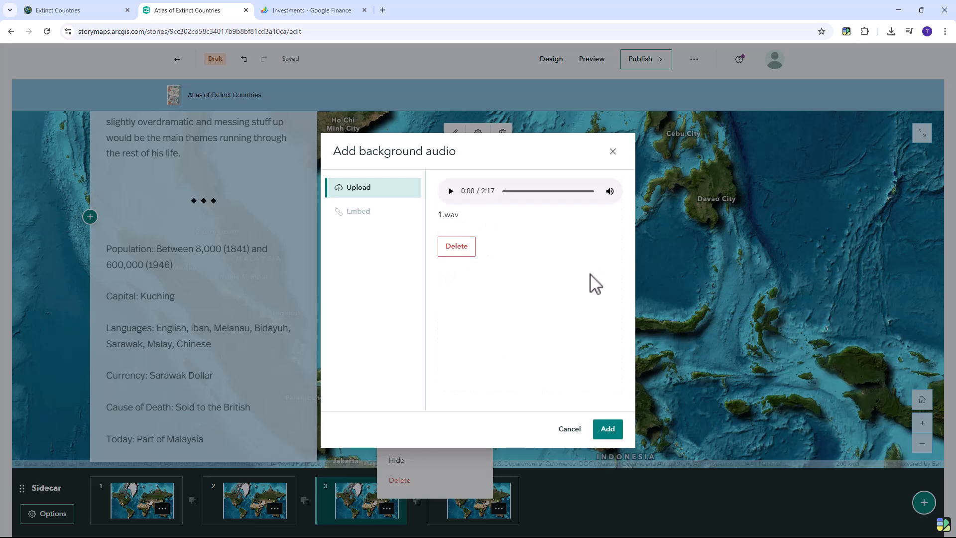
left_click(608, 428)
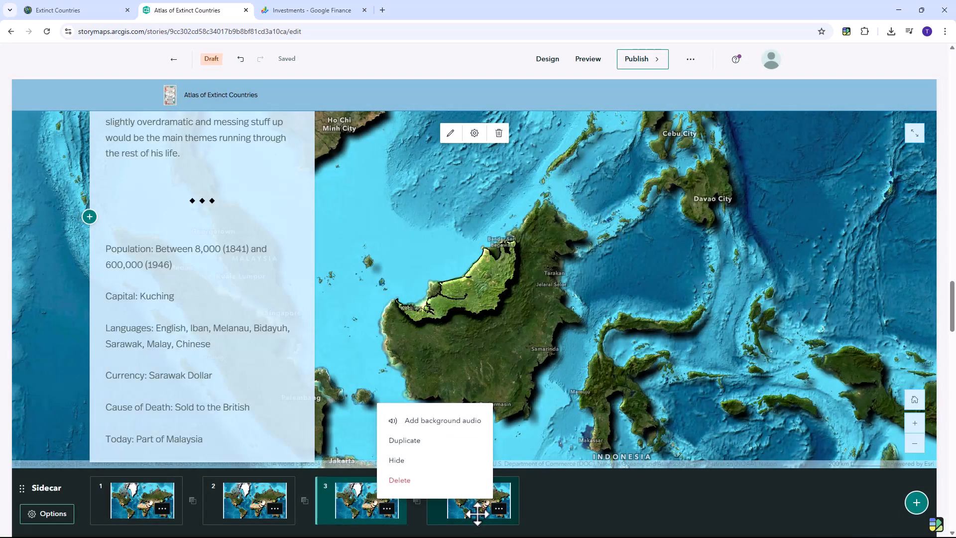
- Add 2.wav from the Anthems folder as background audio to the fourth slide, The Kingdom of Bavaria
left_click(498, 510)
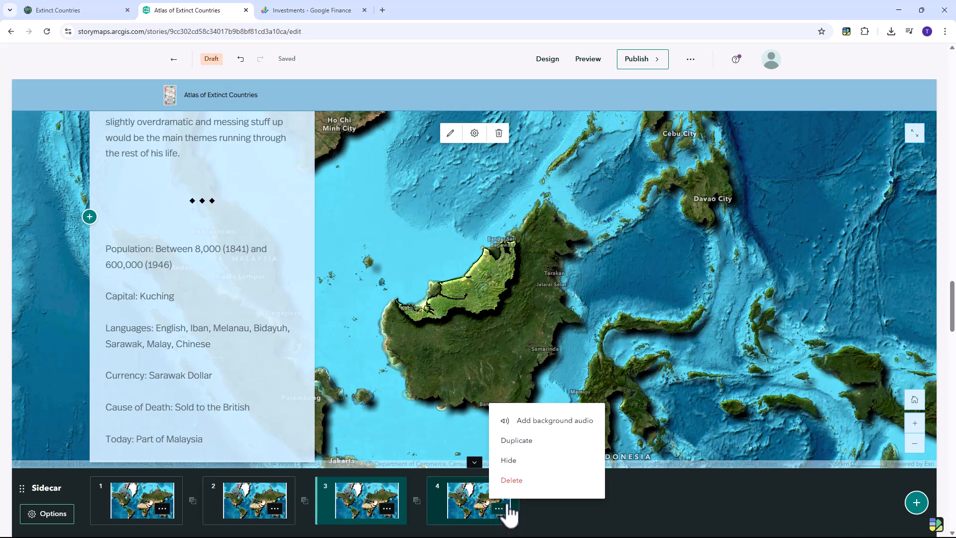
left_click(549, 421)
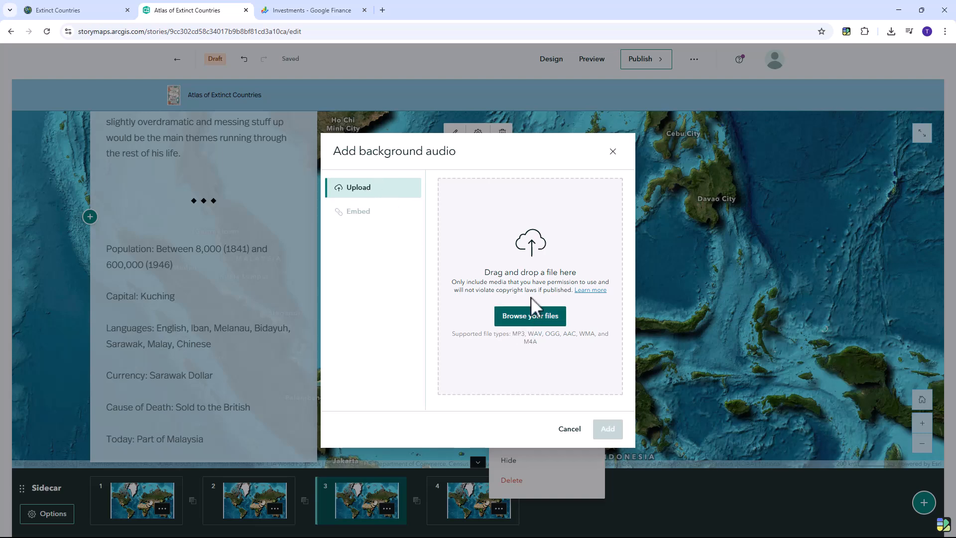
left_click(531, 316)
left_click(133, 96)
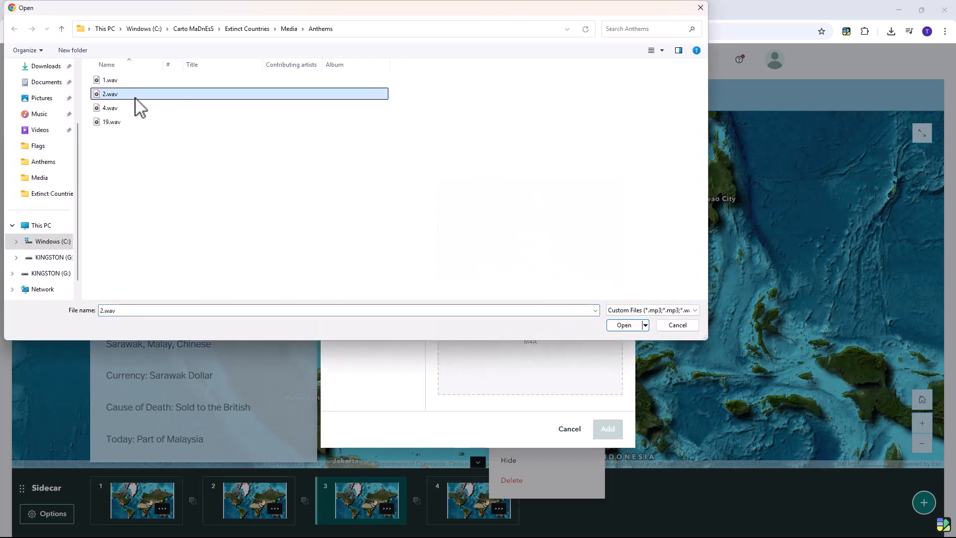
left_click(624, 326)
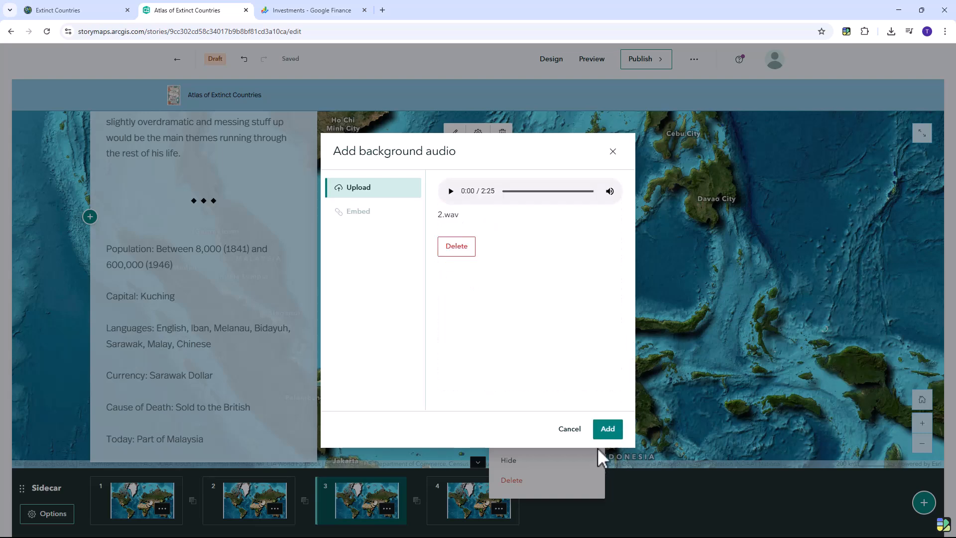
left_click(617, 429)
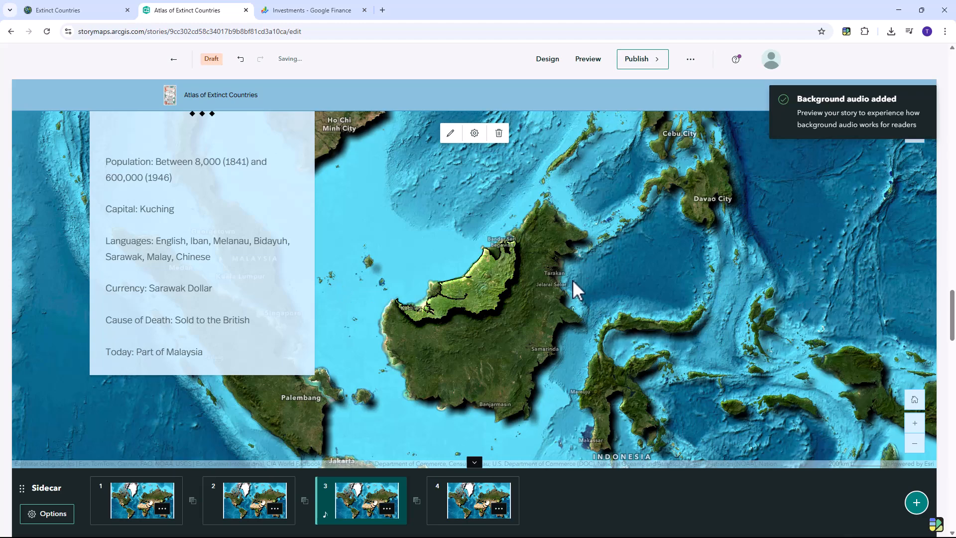
- Return to the story's cover at the beginning
scroll(699, 217, "up", 5)
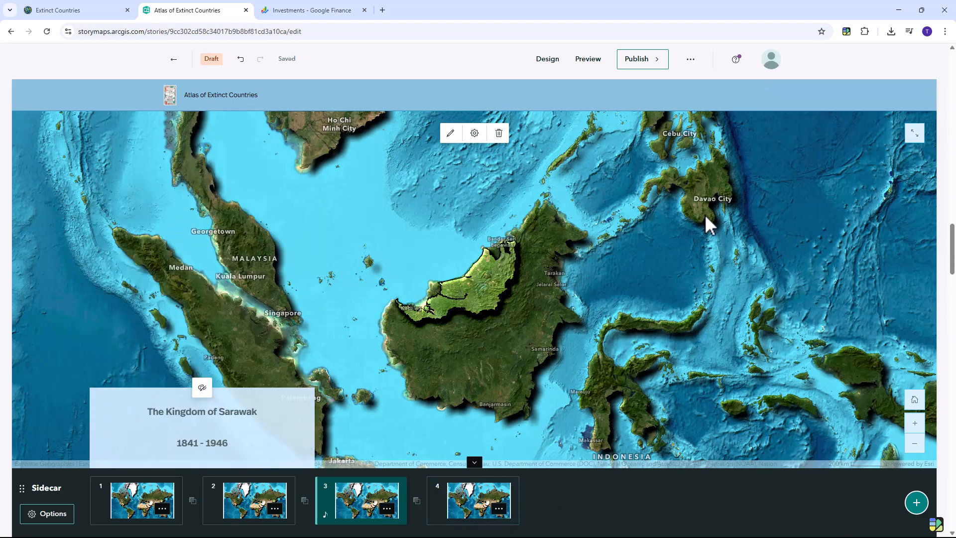
scroll(706, 214, "up", 10)
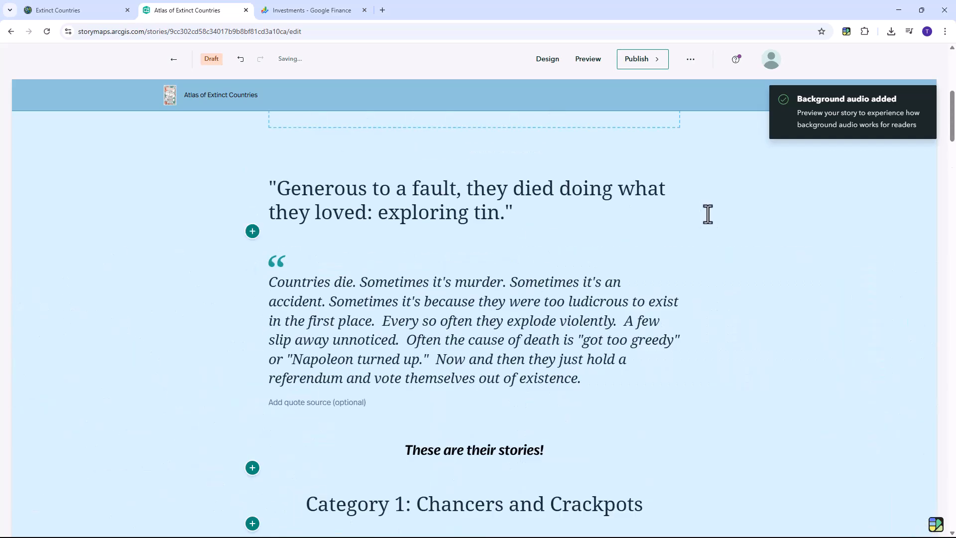
scroll(941, 134, "up", 5)
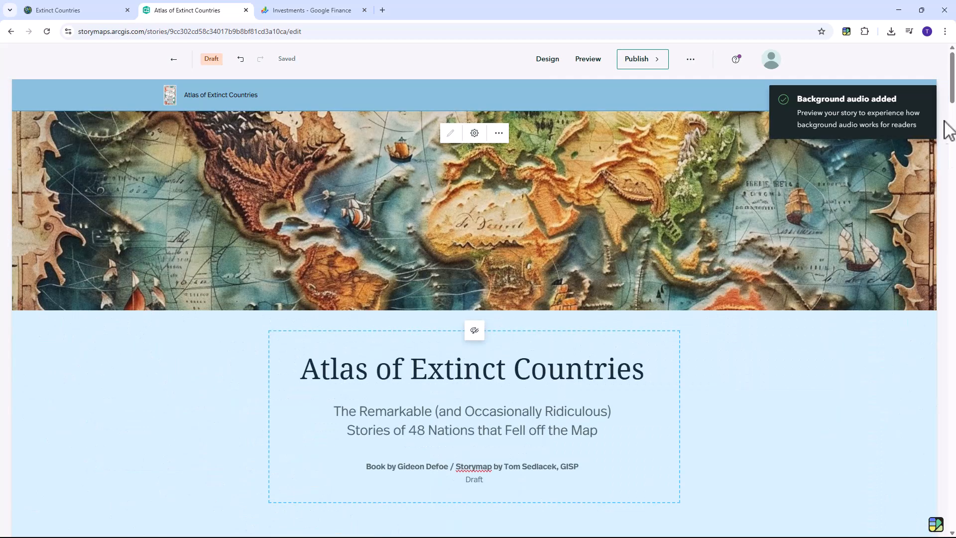
- Review the story from the cover through the sidecar's intro slides, The Kingdom of Sarawak and The Kingdom of Bavaria
scroll(742, 252, "down", 5)
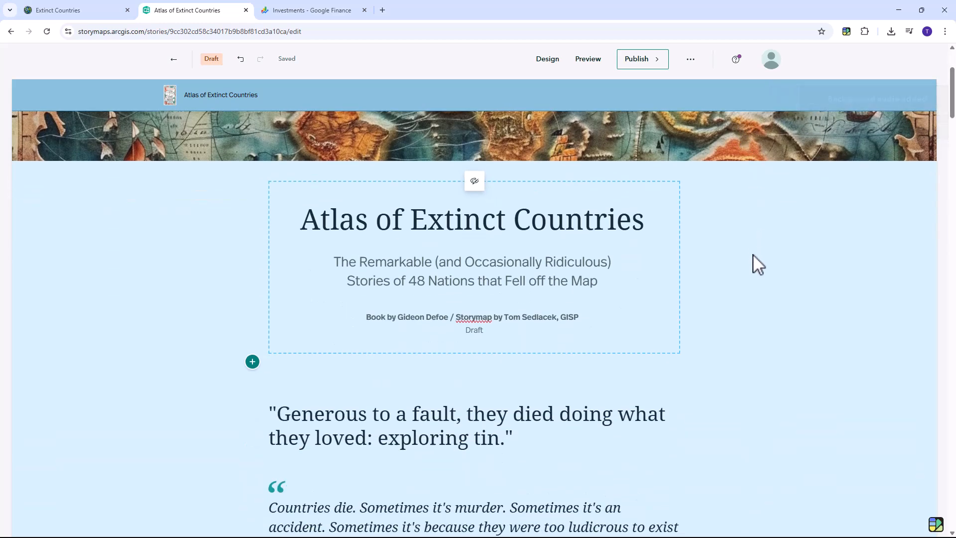
scroll(757, 247, "down", 10)
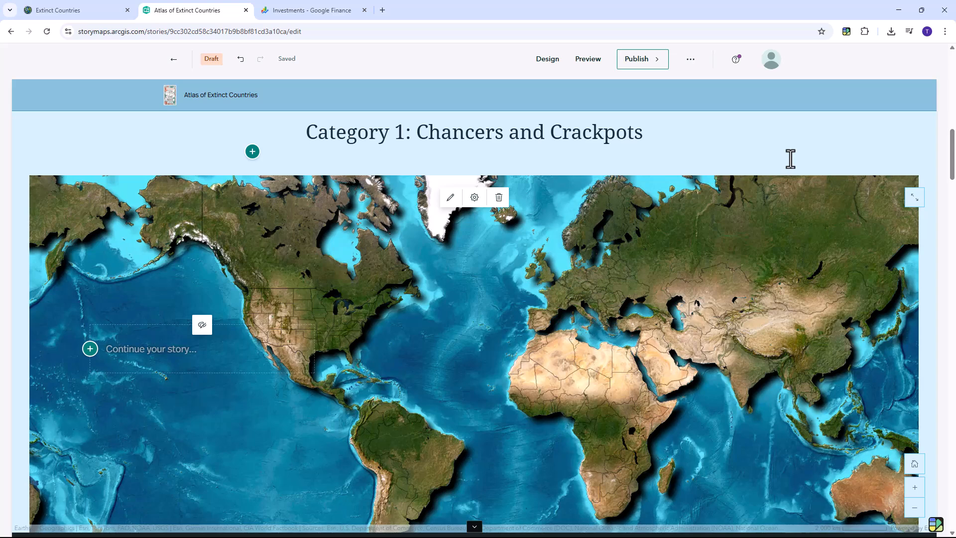
scroll(790, 159, "down", 2)
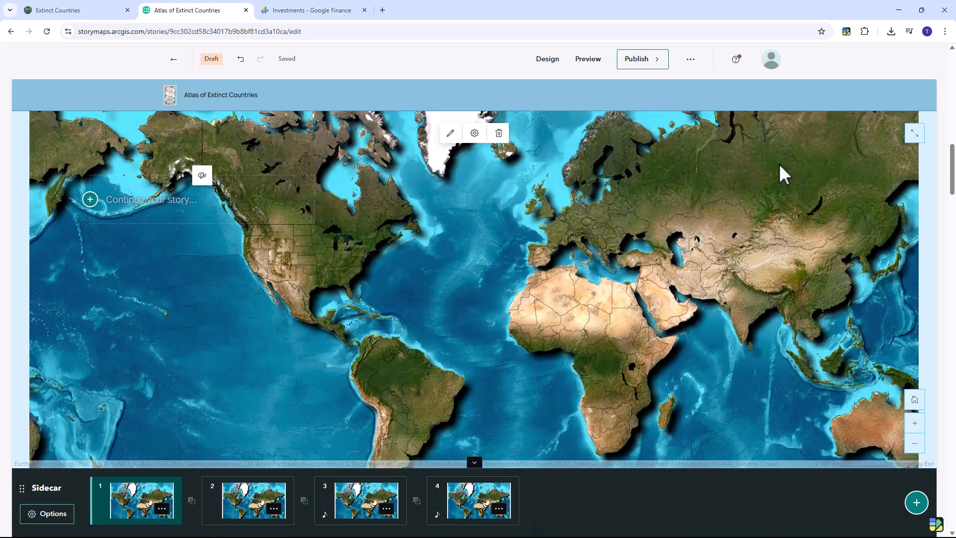
scroll(776, 182, "down", 2)
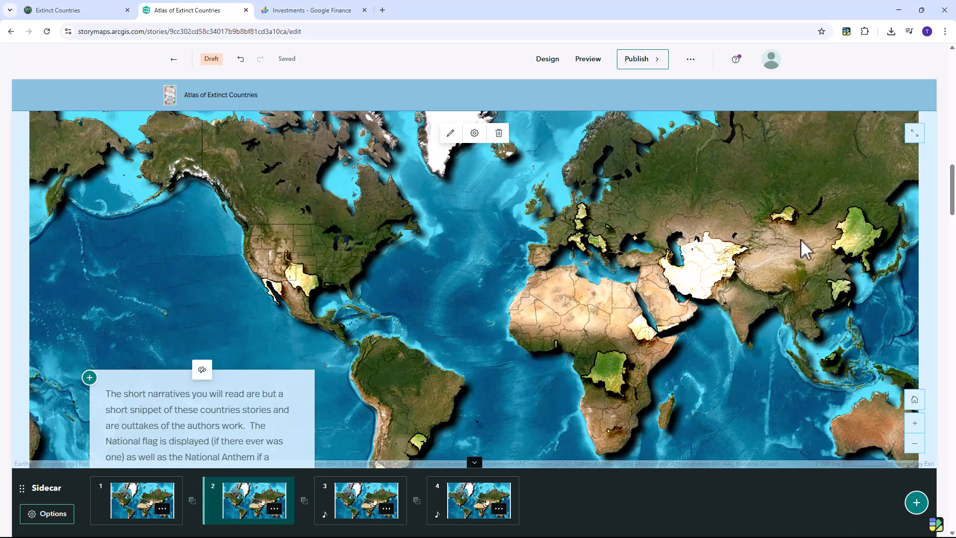
scroll(758, 219, "down", 2)
scroll(762, 222, "down", 1)
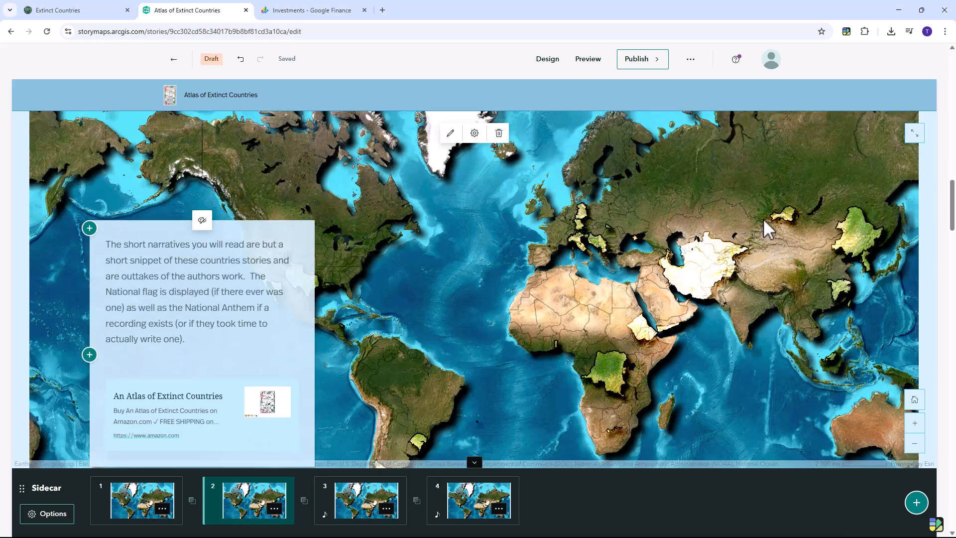
scroll(241, 277, "down", 3)
scroll(241, 278, "down", 2)
scroll(543, 271, "down", 5)
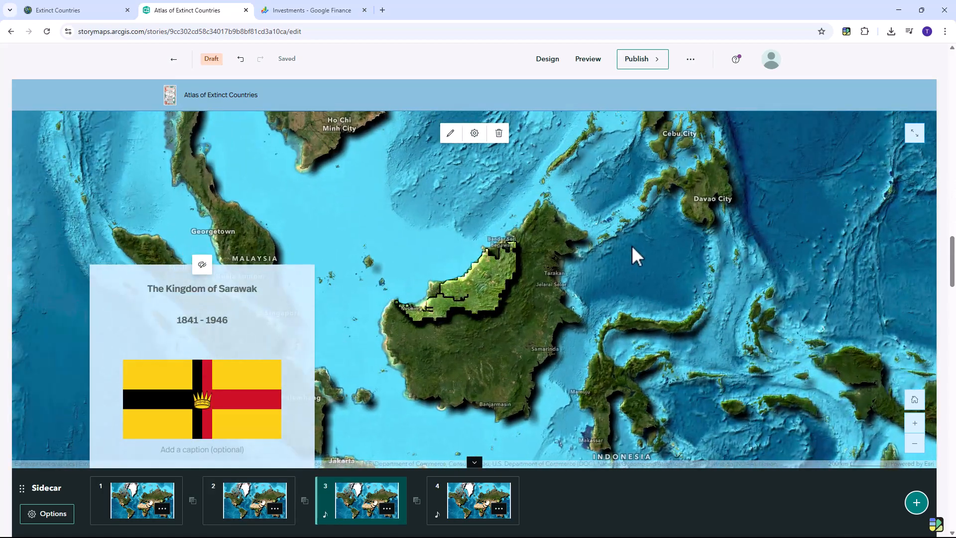
scroll(625, 254, "down", 5)
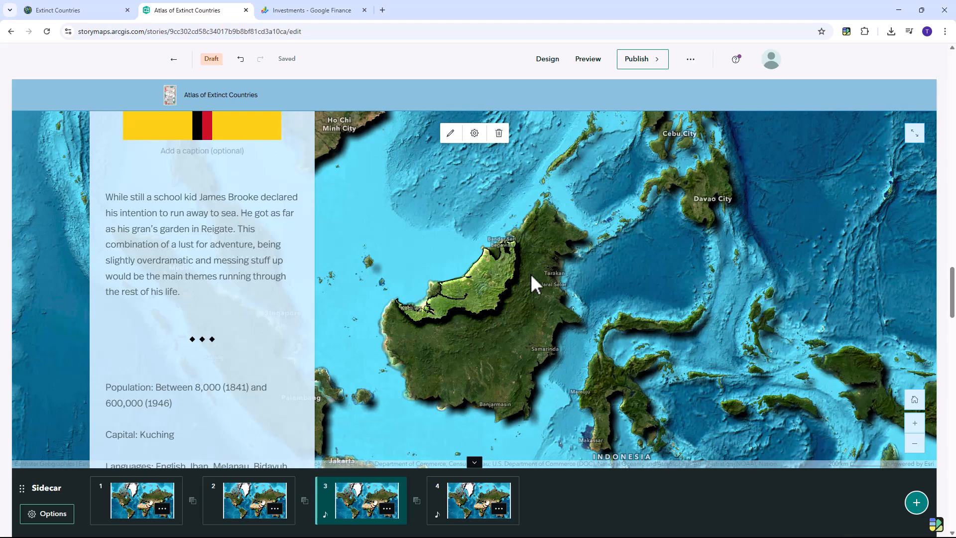
scroll(537, 277, "down", 10)
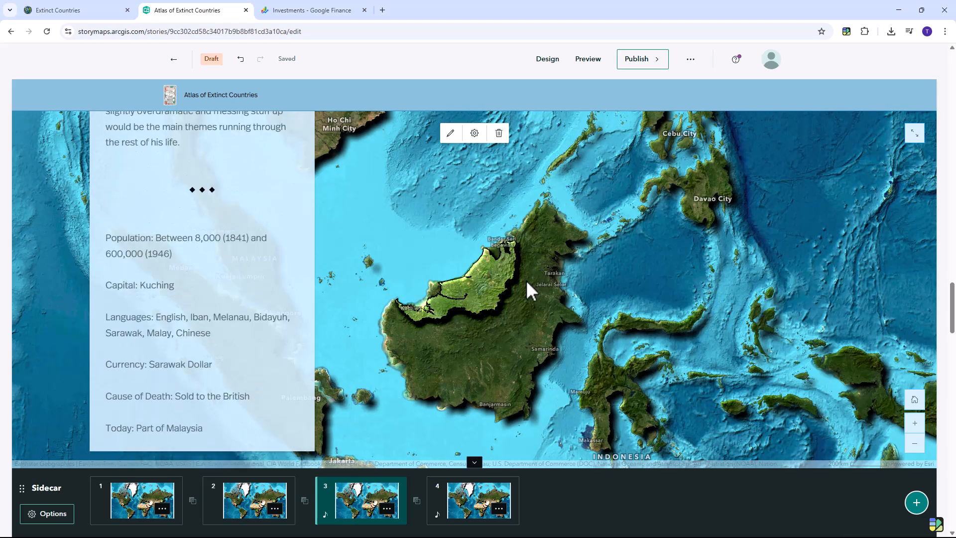
scroll(536, 268, "down", 3)
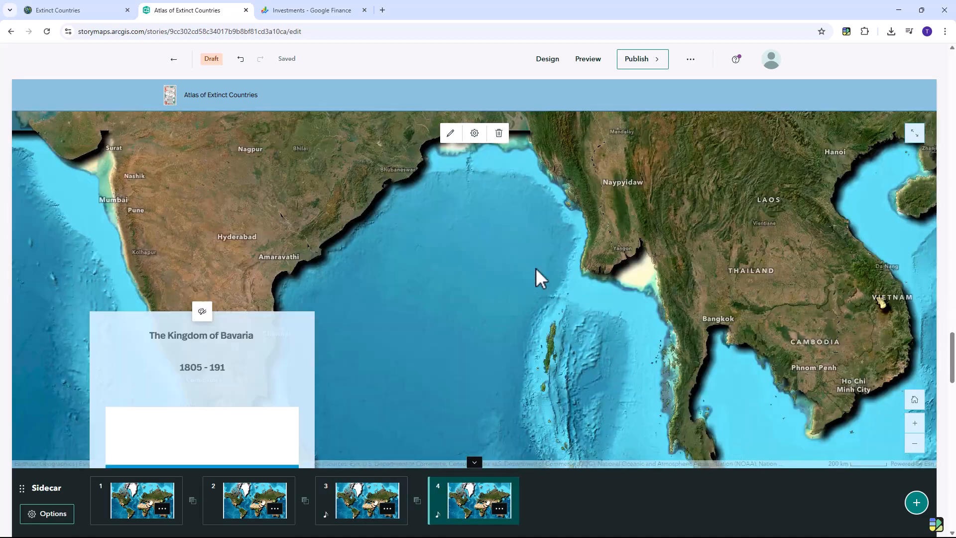
scroll(567, 261, "down", 3)
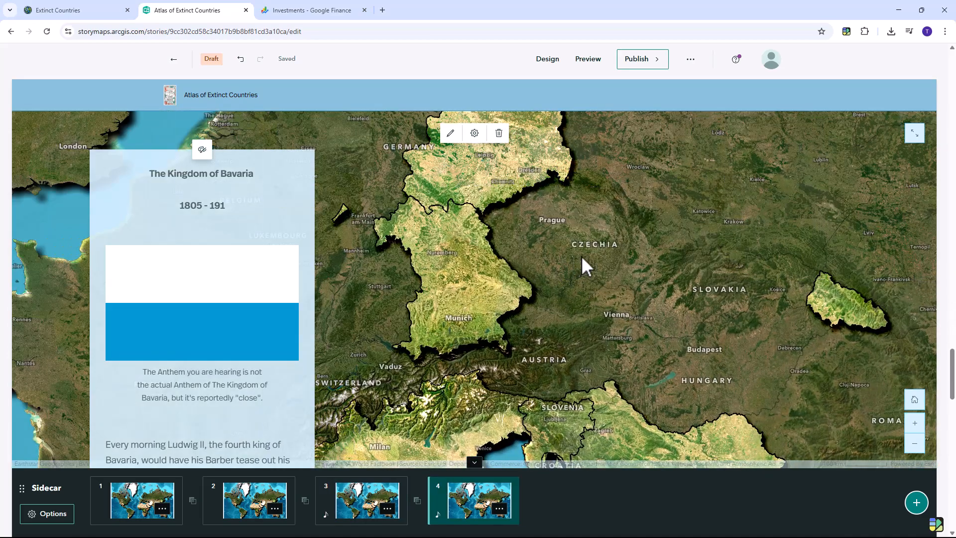
scroll(605, 250, "down", 2)
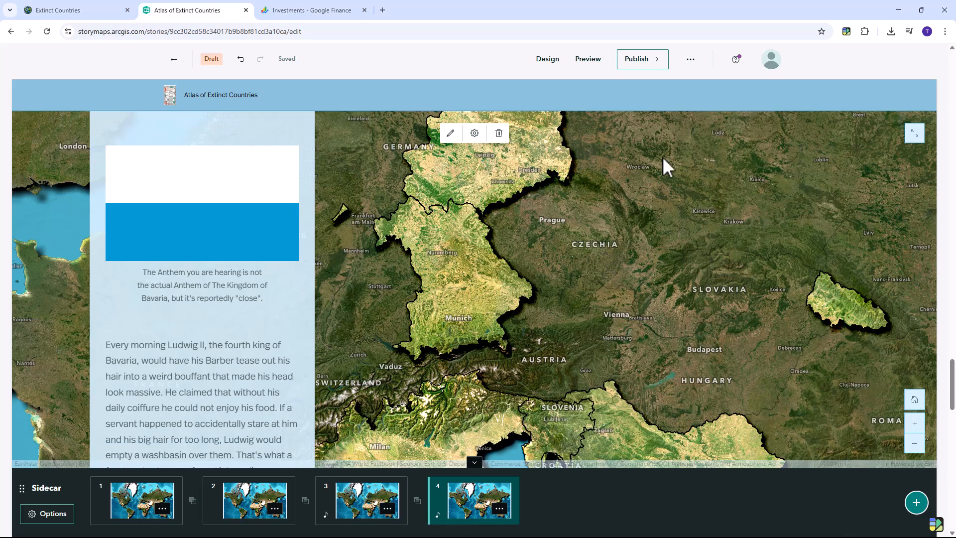
scroll(551, 263, "down", 2)
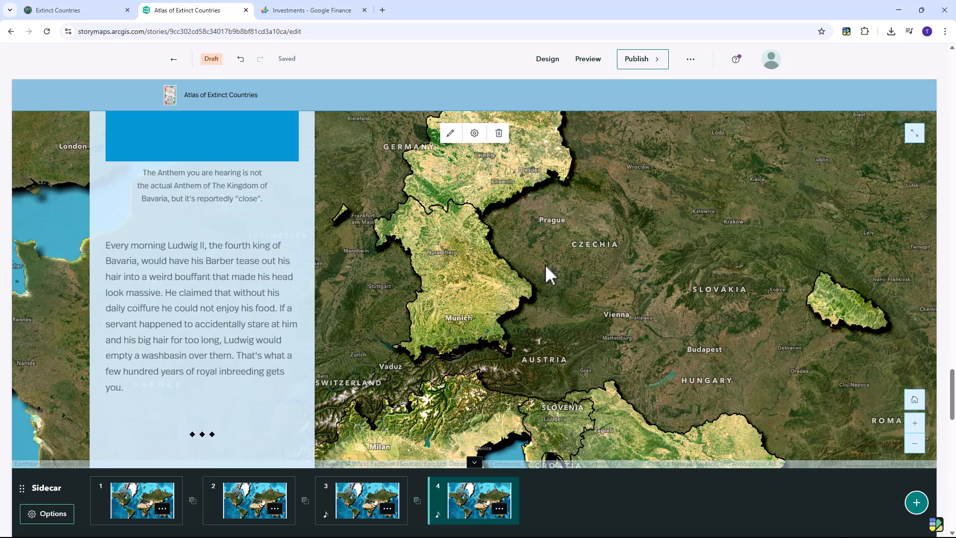
scroll(611, 234, "down", 6)
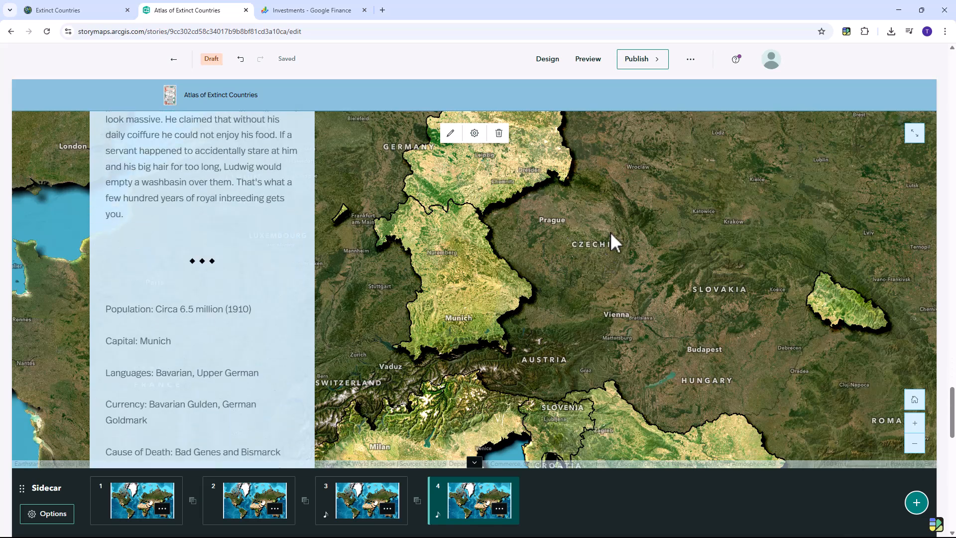
scroll(612, 234, "down", 3)
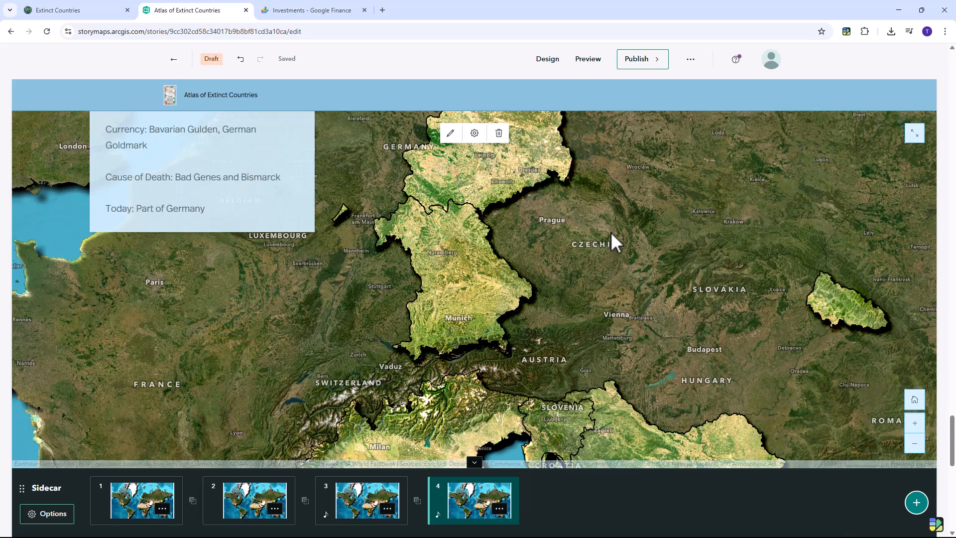
- Duplicate the second sidecar slide with the narrative introduction and move the copy to the end as slide 5
left_click(244, 504)
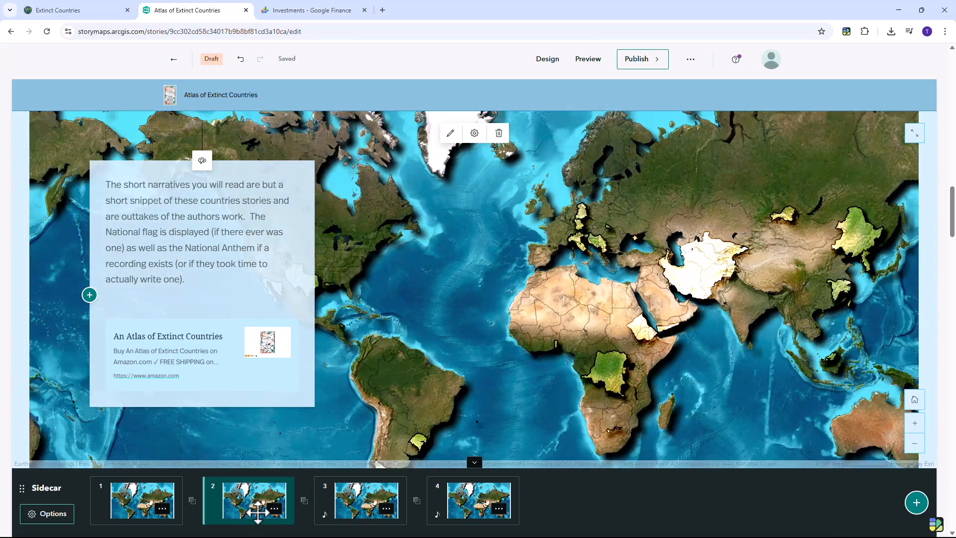
left_click(274, 511)
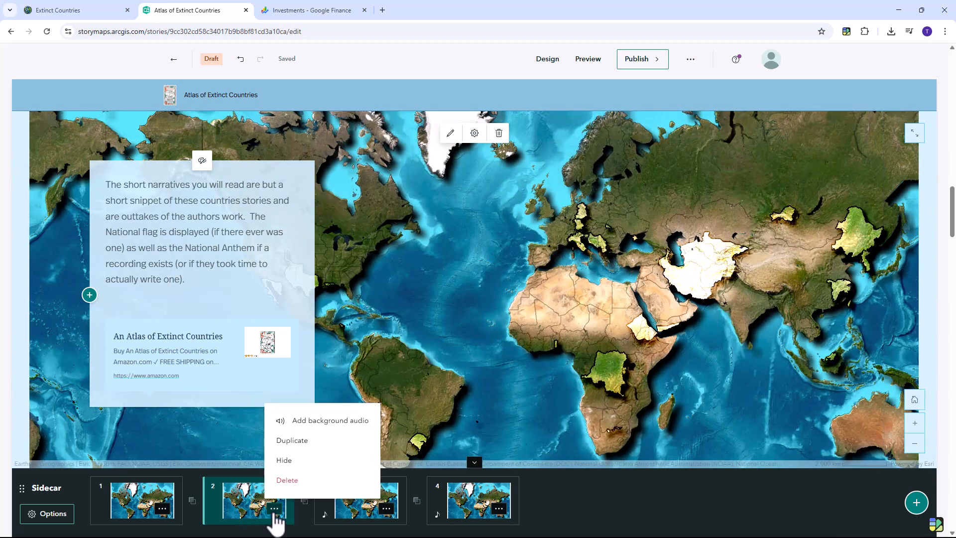
left_click(296, 441)
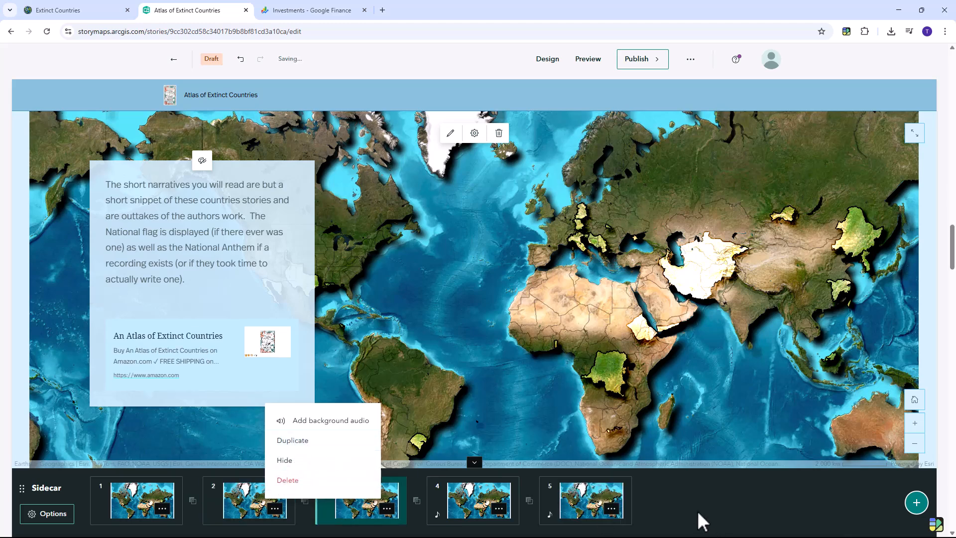
left_click(647, 512)
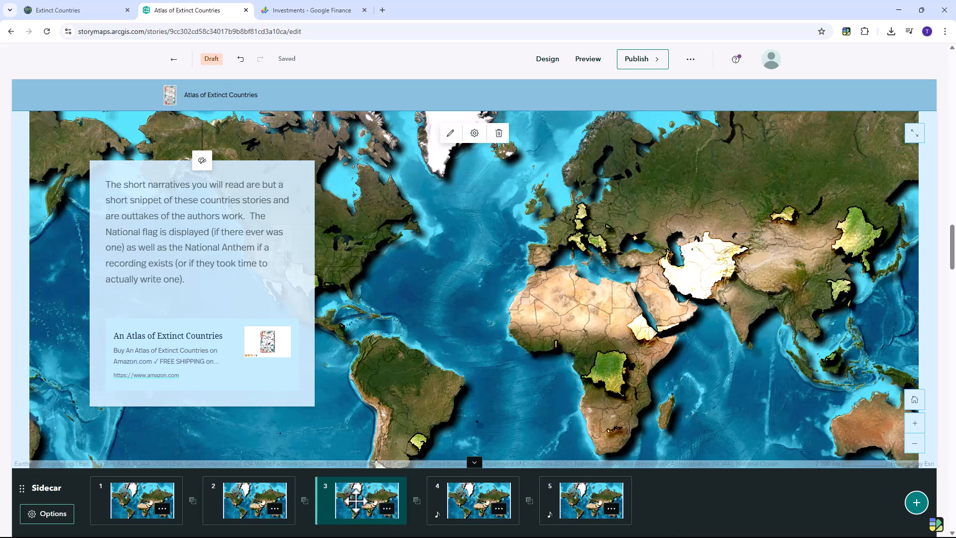
left_click_drag(361, 498, 578, 505)
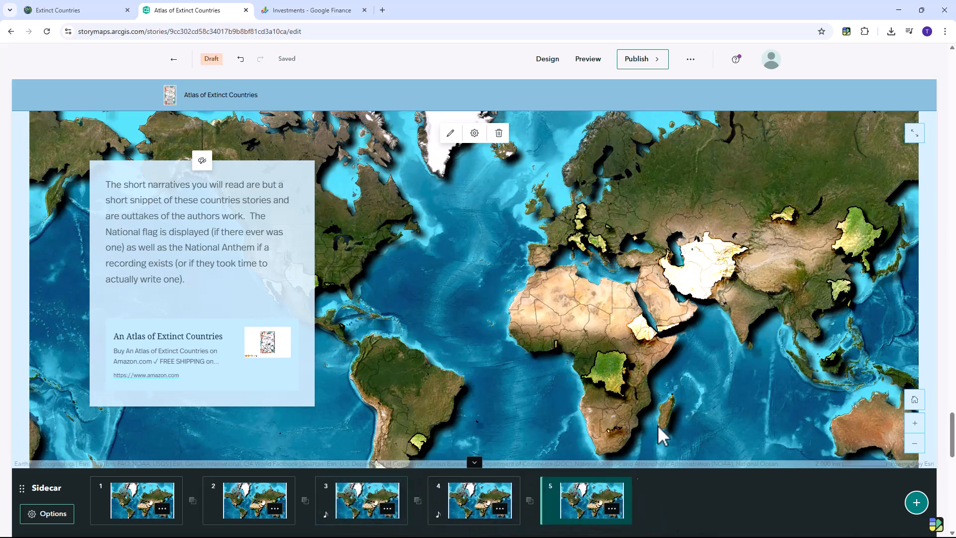
- Review the slide sequence from the Category 1: Chancers and Crackpots heading to the duplicated introduction slide at the end
left_click_drag(952, 430, 944, 131)
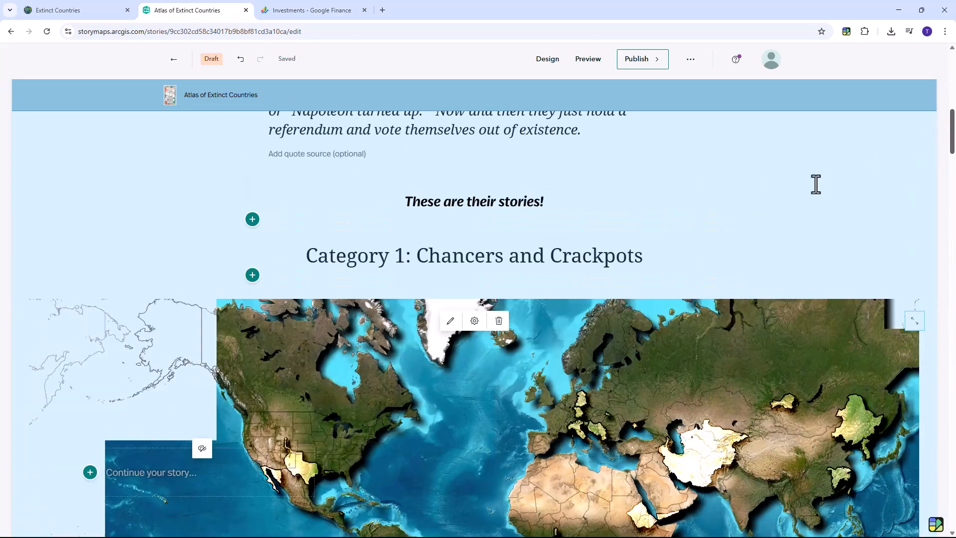
scroll(810, 189, "down", 2)
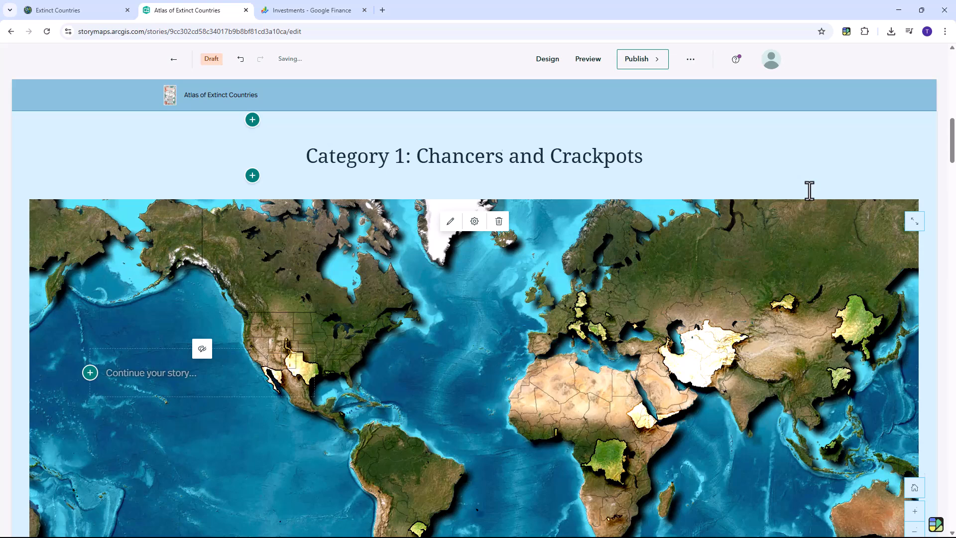
scroll(810, 189, "down", 2)
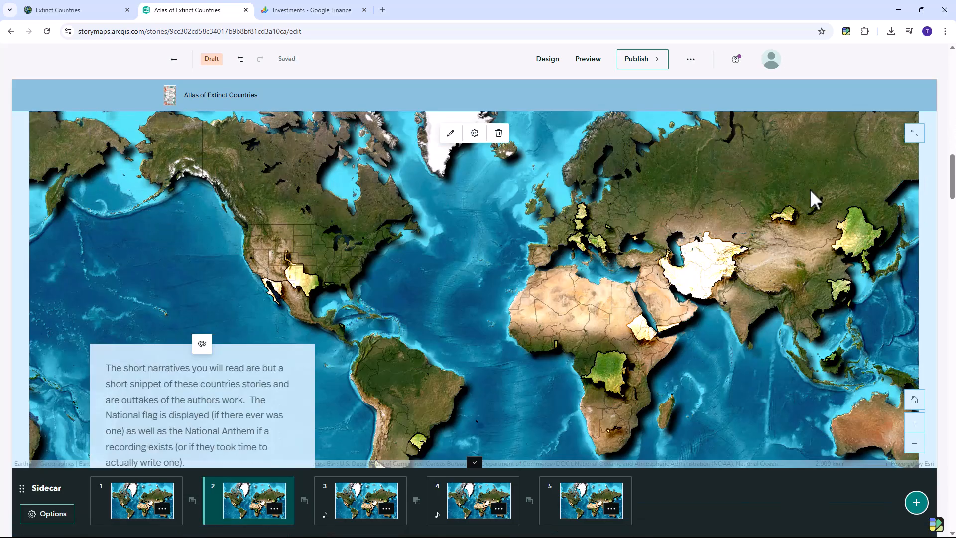
scroll(810, 189, "down", 5)
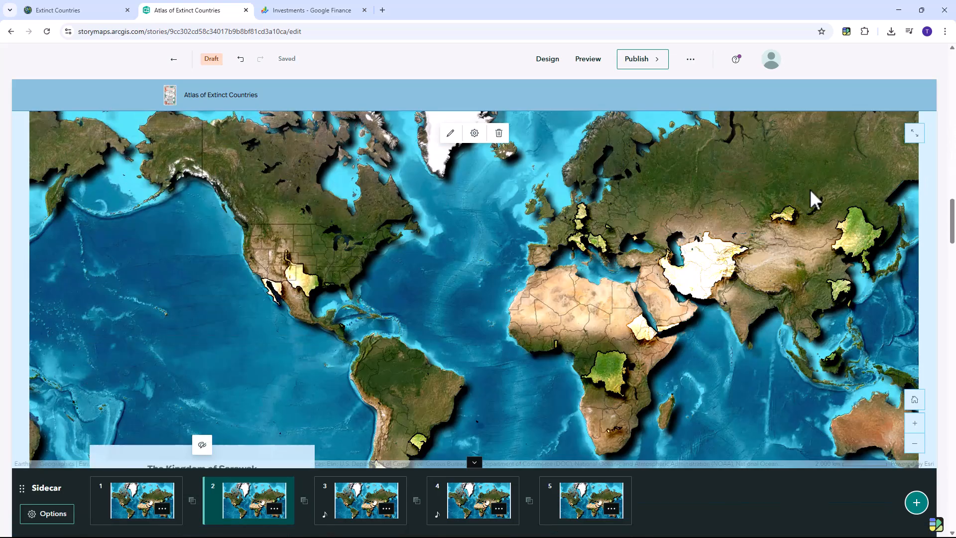
scroll(809, 189, "down", 5)
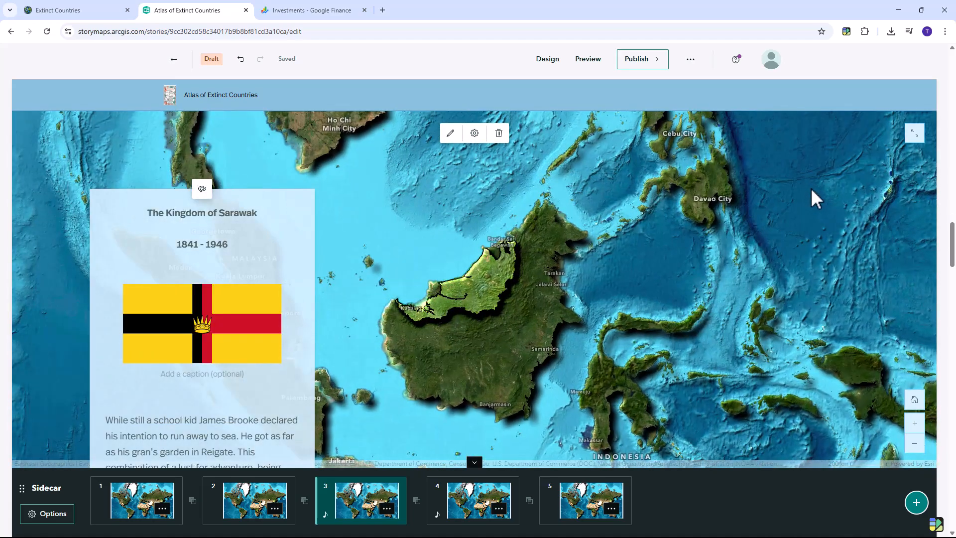
scroll(811, 189, "down", 10)
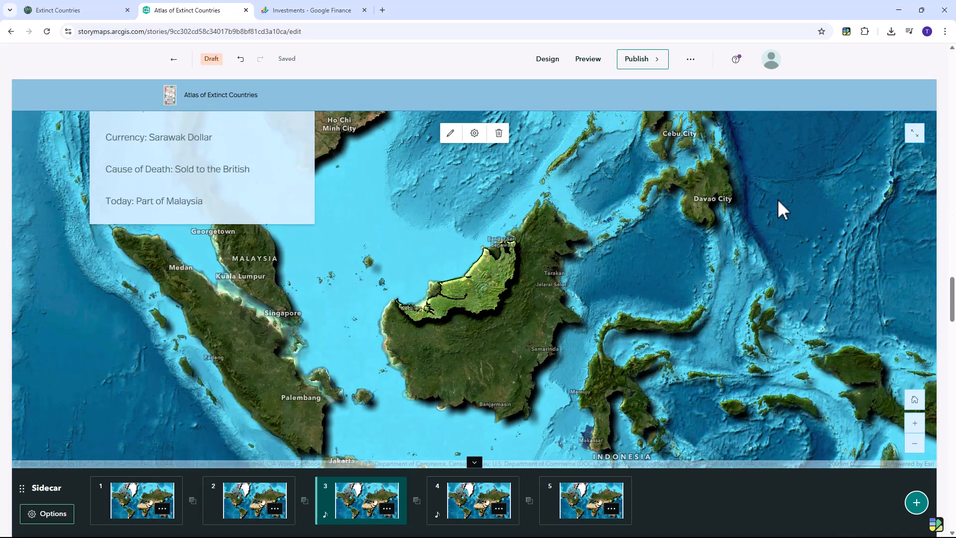
scroll(778, 199, "down", 10)
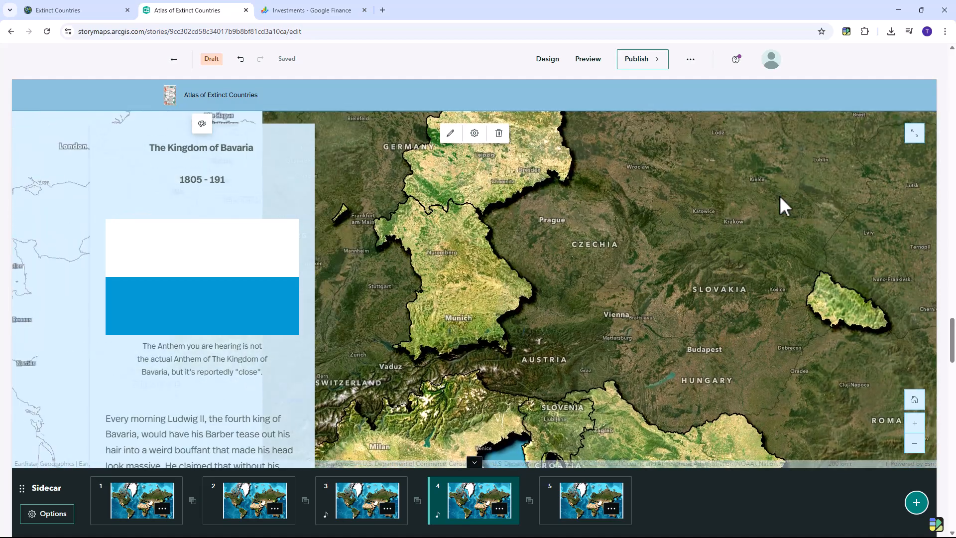
scroll(699, 216, "down", 10)
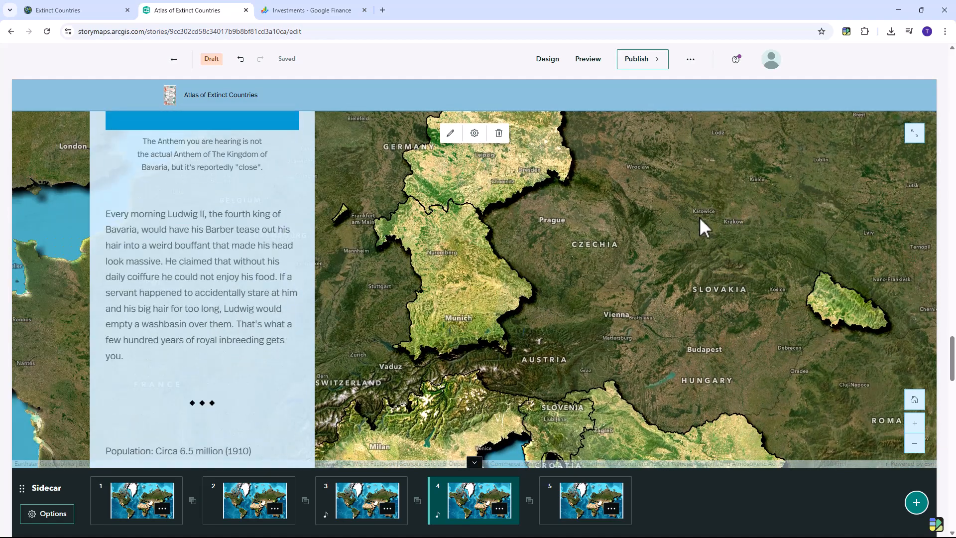
scroll(705, 216, "down", 5)
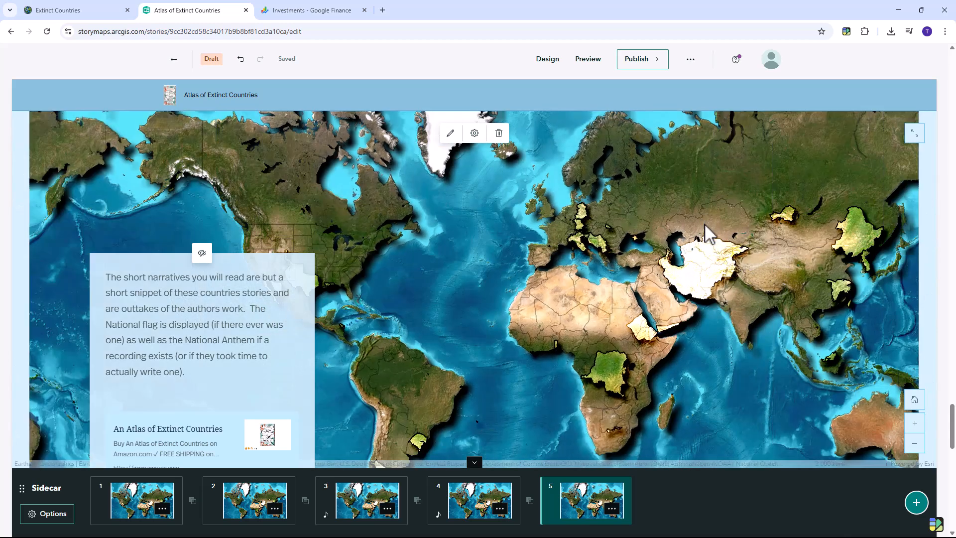
scroll(709, 233, "down", 4)
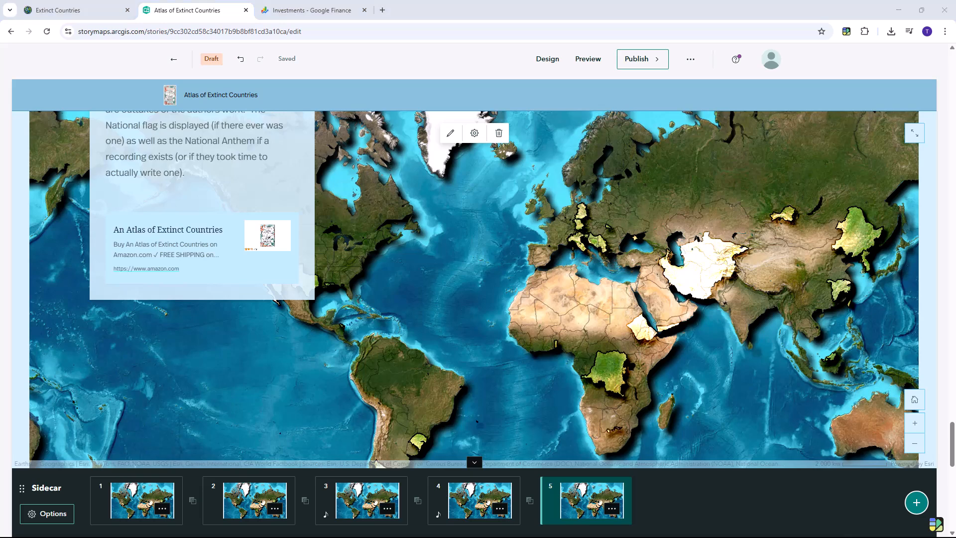
scroll(260, 189, "up", 3)
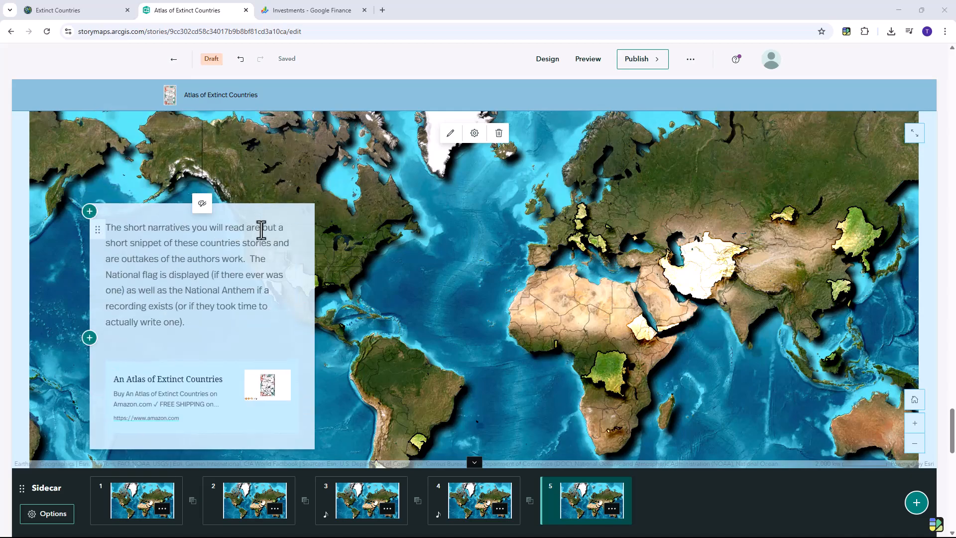
- Duplicate the fourth slide, The Kingdom of Bavaria, and move the copy to the end of the sidecar as slide 6
scroll(259, 240, "down", 8)
scroll(309, 279, "down", 3)
left_click(453, 342)
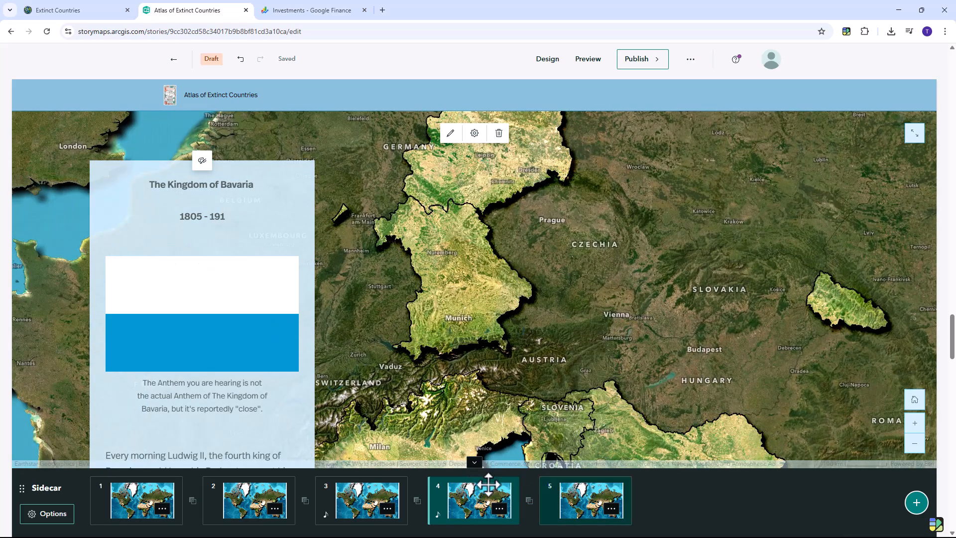
left_click(500, 510)
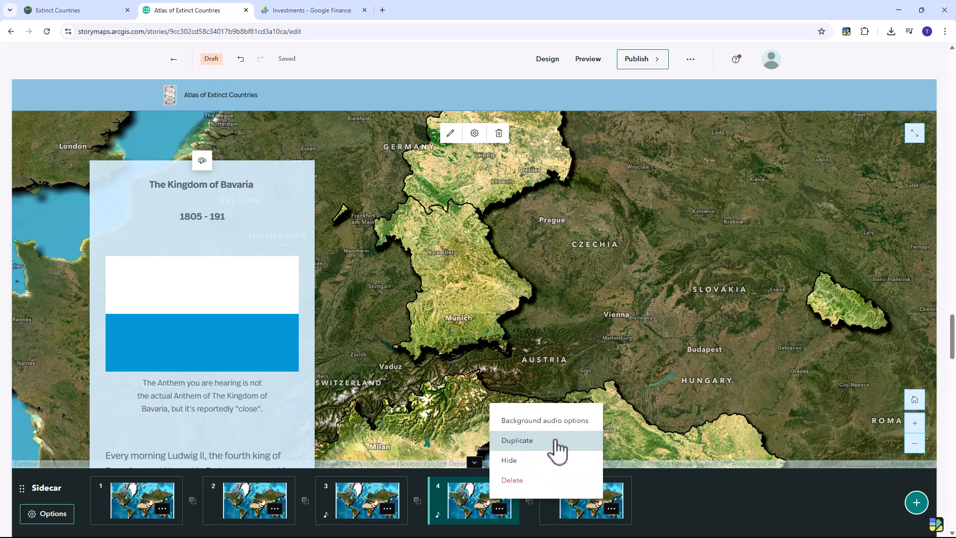
left_click(534, 442)
left_click_drag(587, 514, 694, 527)
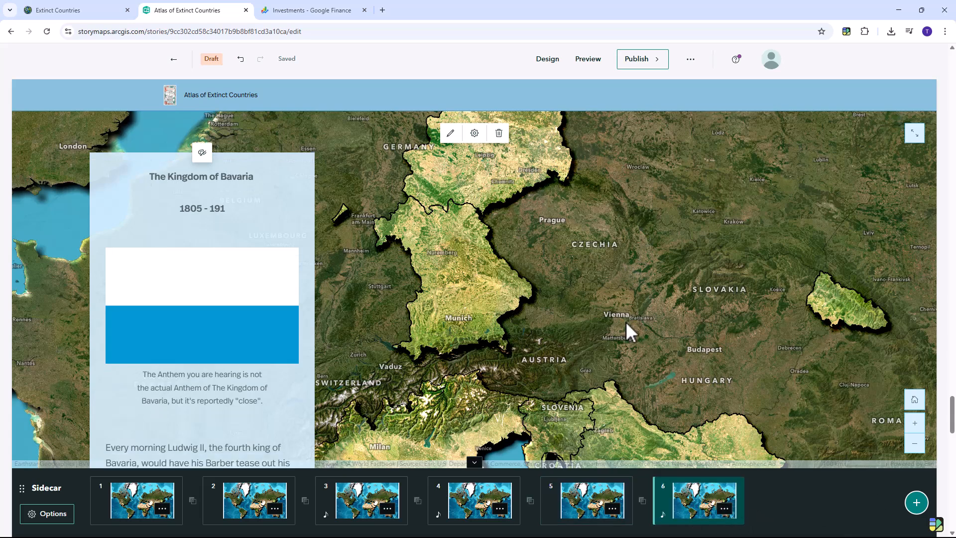
- Reframe slide 6's map on the three islands around Edinburgh of the Seven Seas in the South Atlantic and save the map appearance
scroll(630, 321, "down", 10)
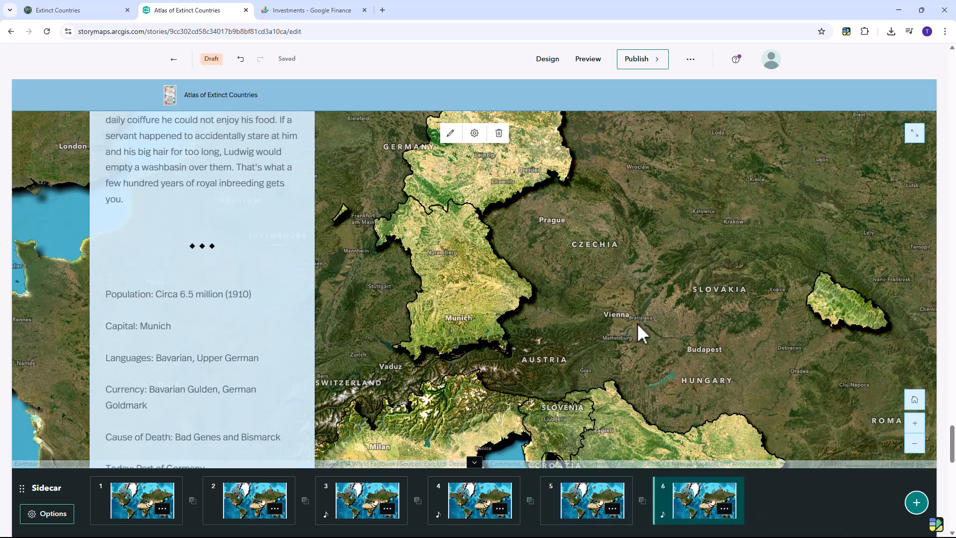
left_click(451, 133)
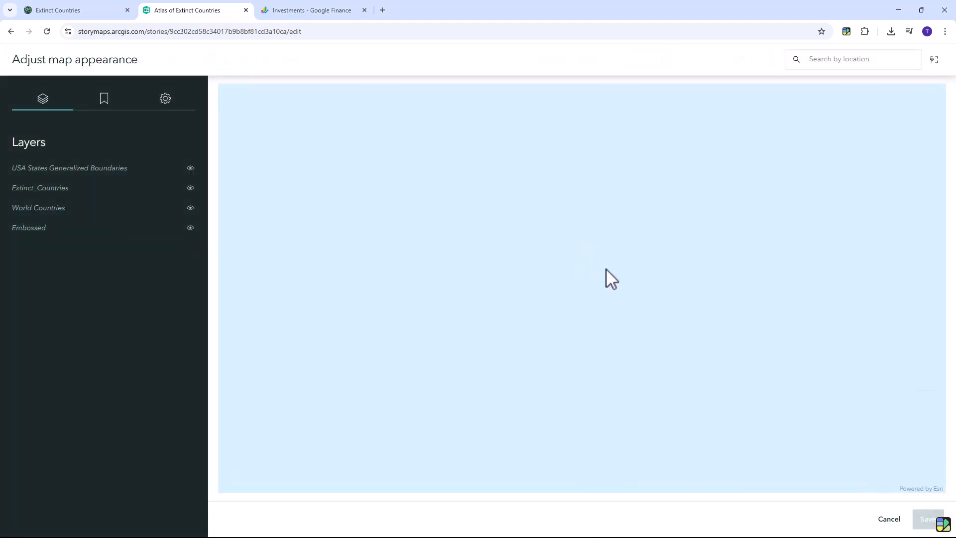
scroll(614, 314, "down", 10)
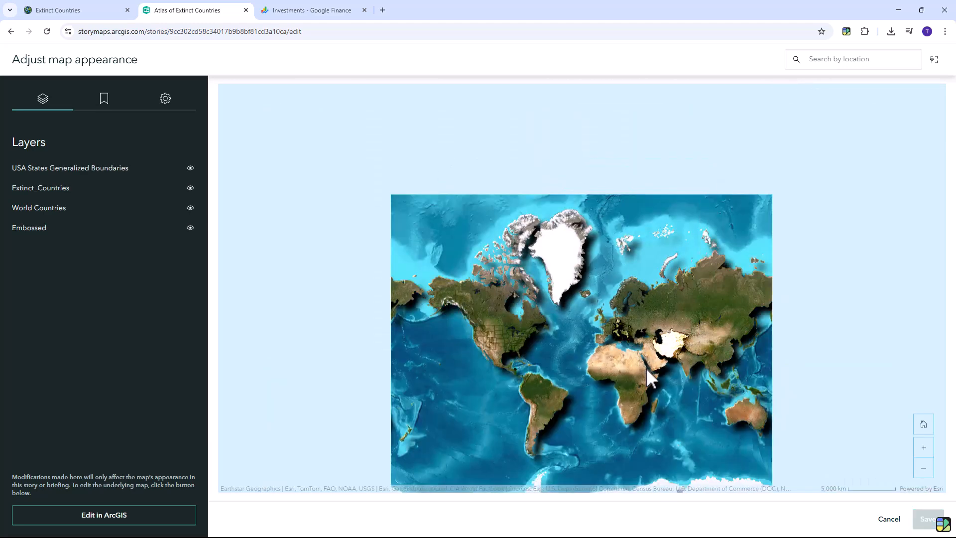
scroll(592, 449, "up", 3)
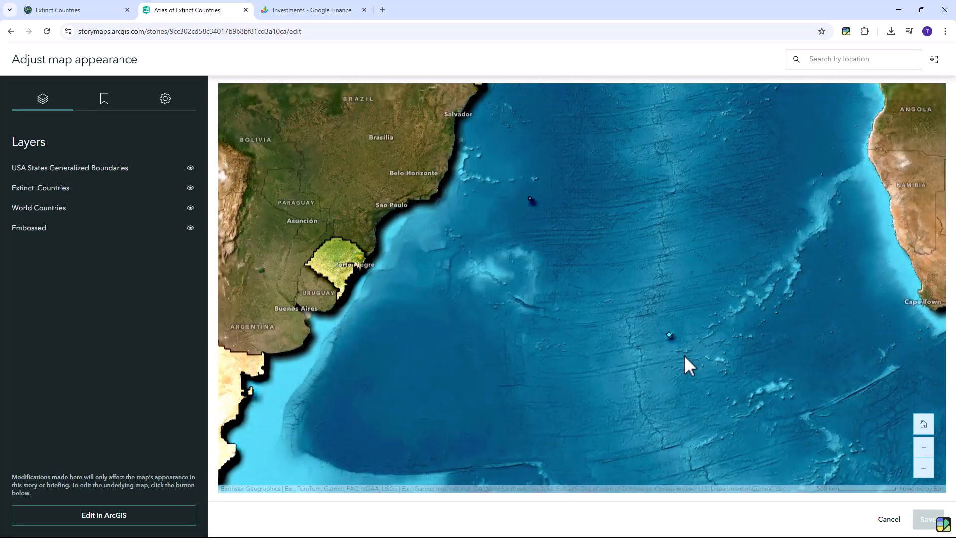
scroll(669, 348, "up", 4)
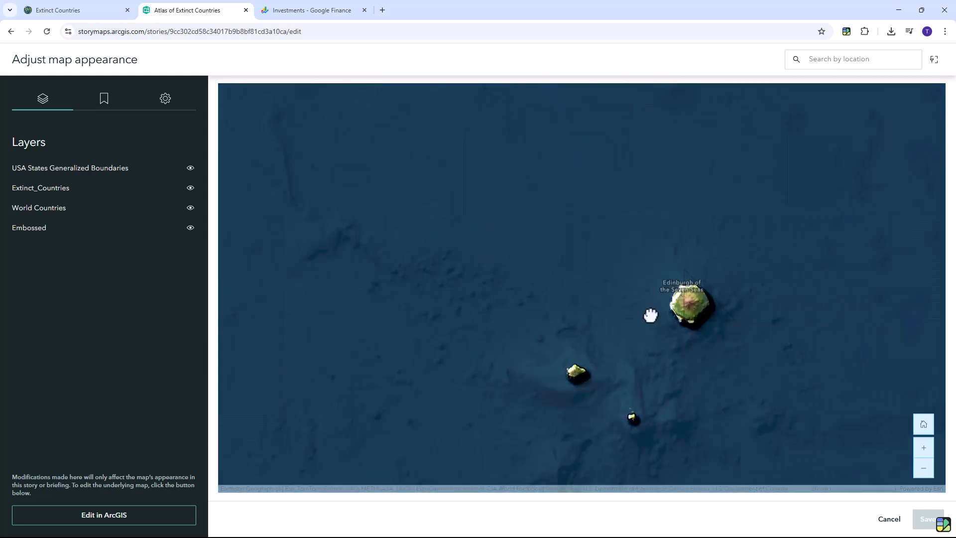
left_click_drag(651, 316, 613, 274)
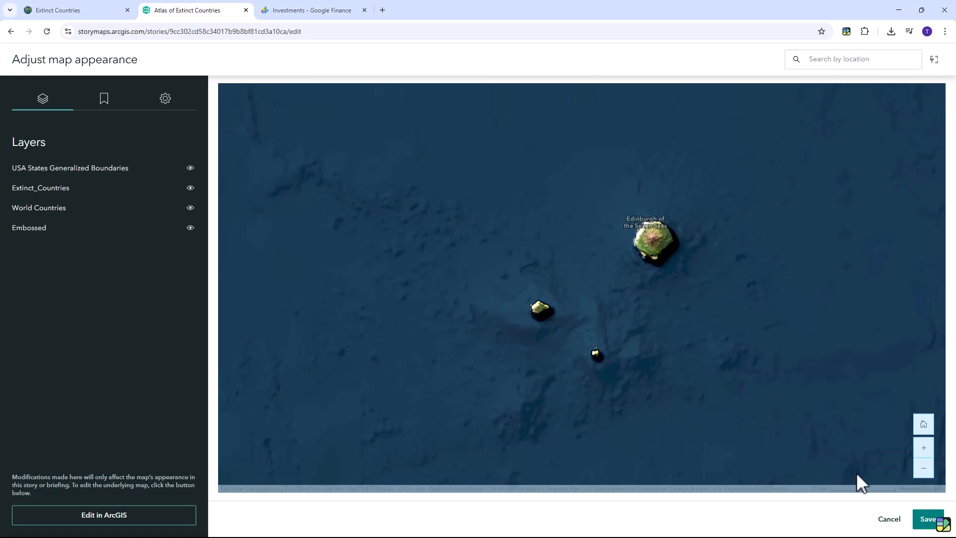
left_click(926, 520)
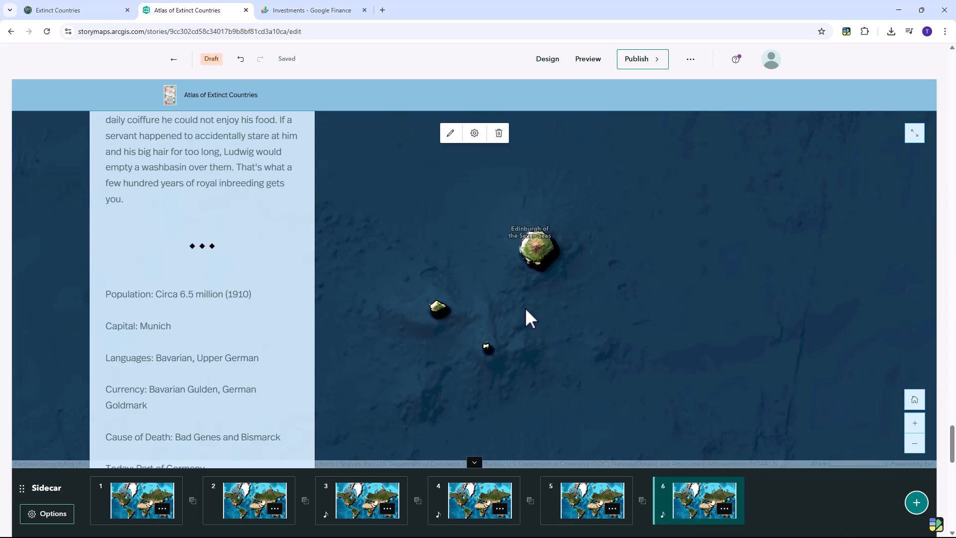
- Change slide 6's narrative panel to the transparent style with white text on a dark background
scroll(324, 246, "up", 10)
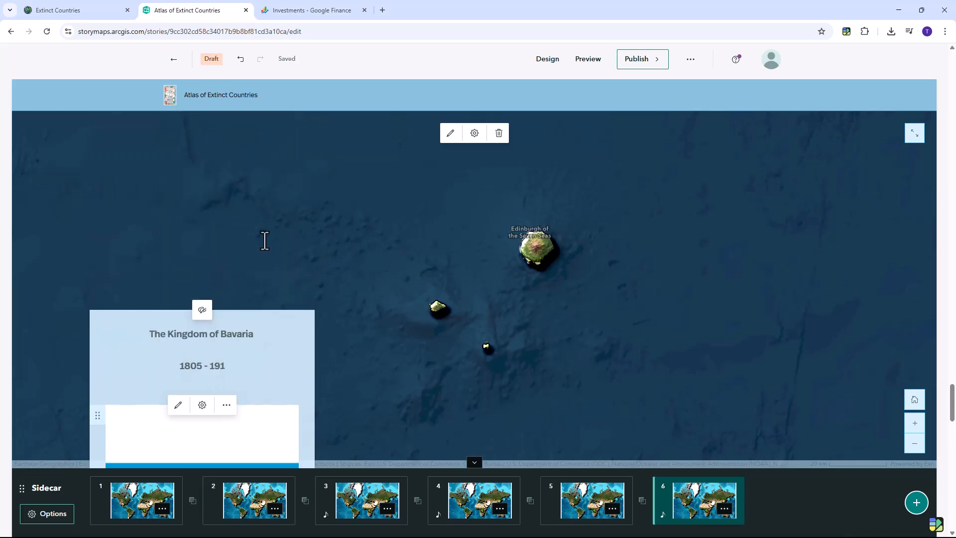
scroll(301, 322, "down", 3)
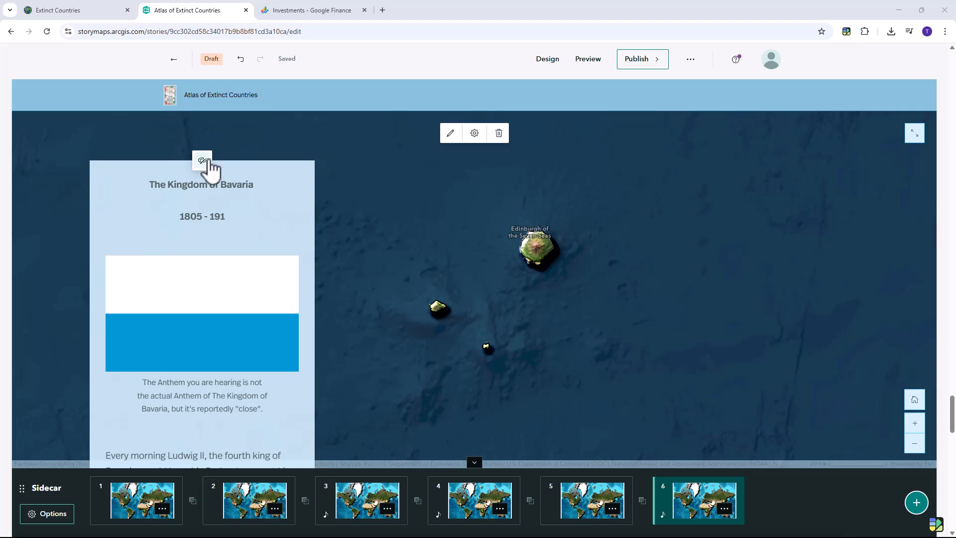
left_click(203, 161)
left_click(254, 209)
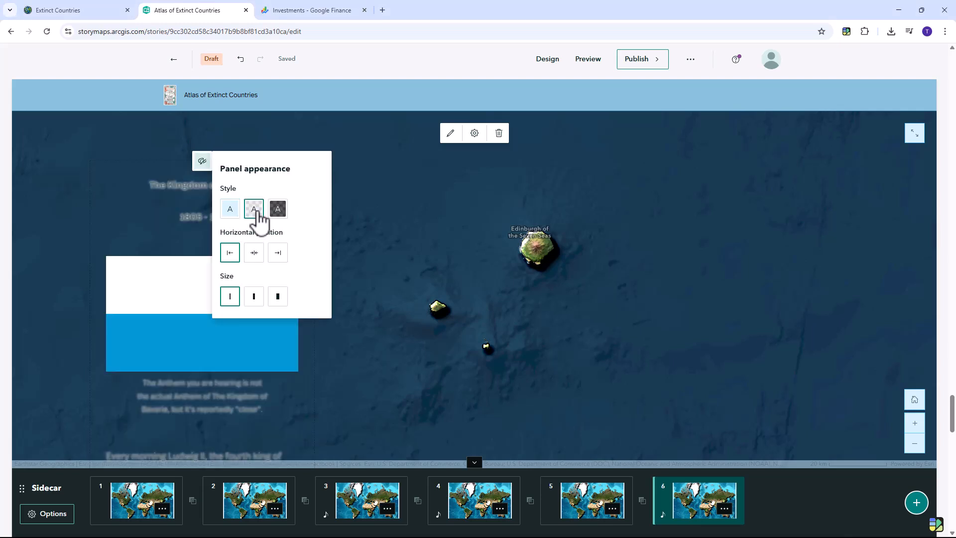
left_click(276, 210)
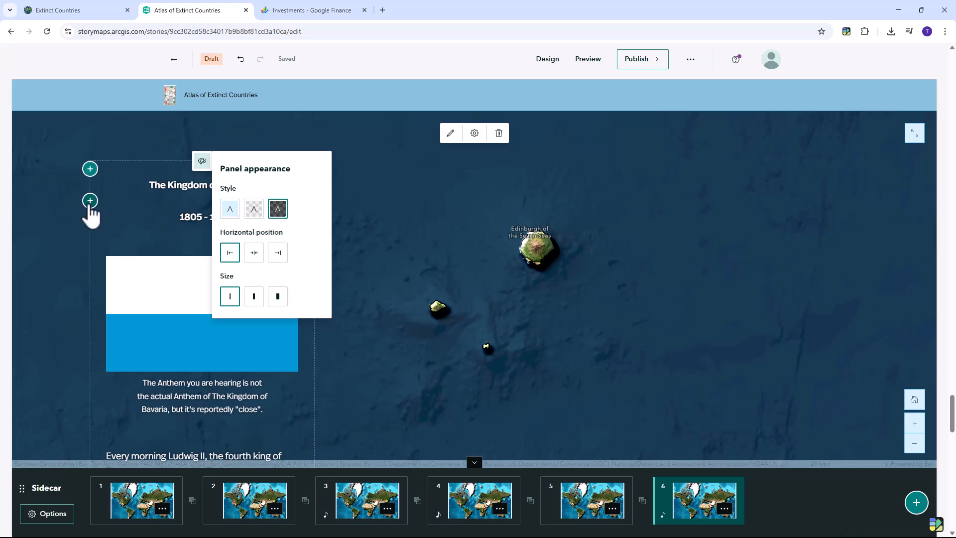
left_click(92, 215)
- Replace slide 6's heading with "The Islands of Refreshment" and its dates with "1811 - 1816"
left_click_drag(257, 185, 154, 184)
type("The Islands of Refreshment")
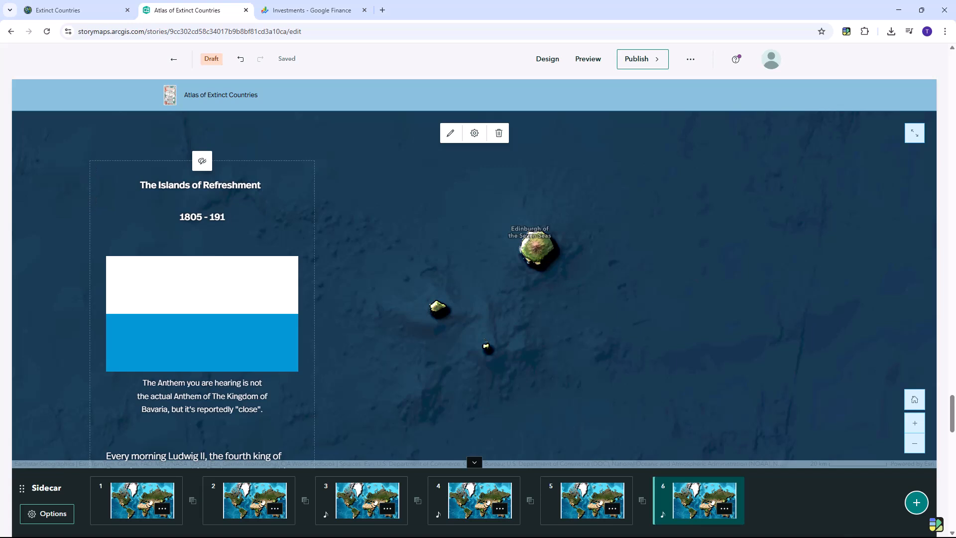
left_click_drag(226, 217, 179, 217)
type("1811 - 1816")
- Replace the Bavarian flag image on slide 6 with the blue, white and red Islands of Refreshment flag from the Flags folder
left_click(226, 256)
left_click(278, 281)
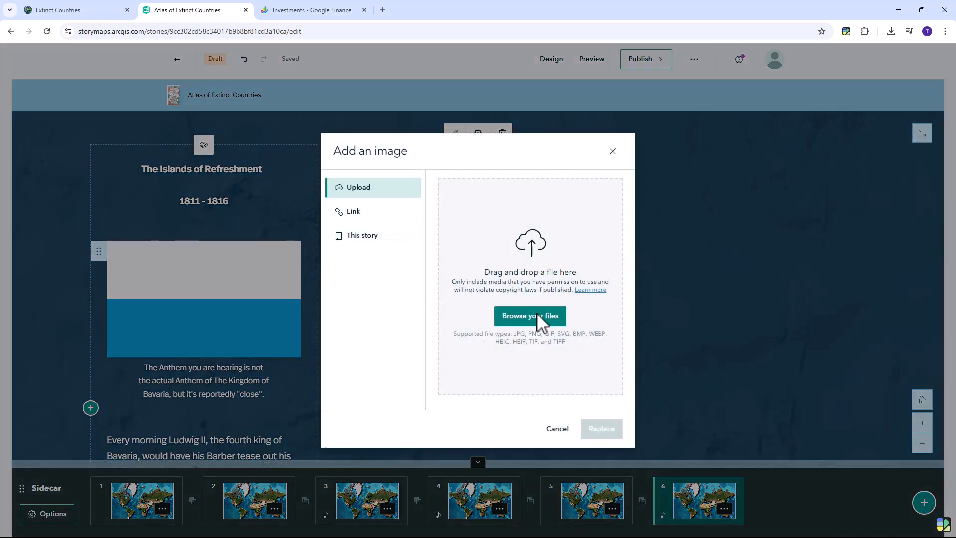
left_click(536, 326)
left_click(285, 29)
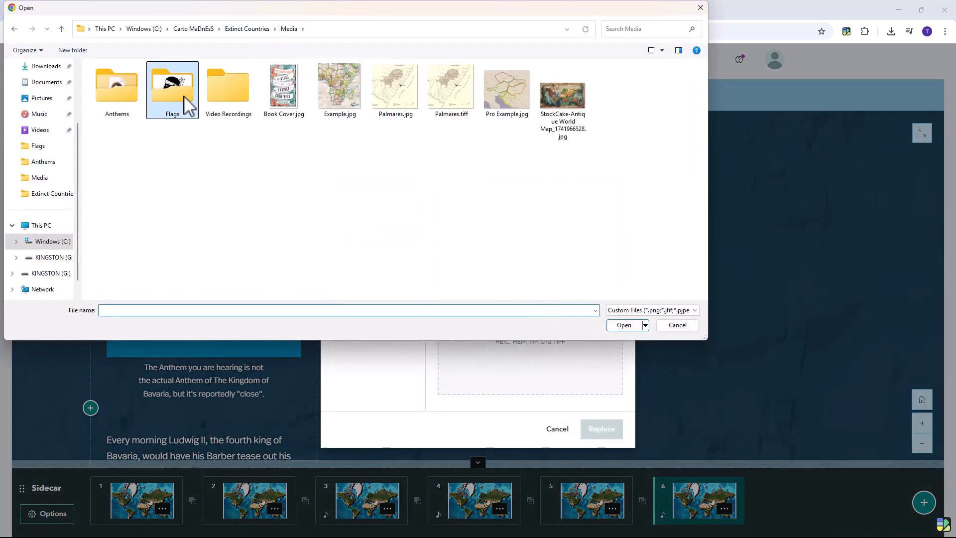
double_click(188, 104)
left_click(229, 89)
left_click(624, 324)
left_click(602, 429)
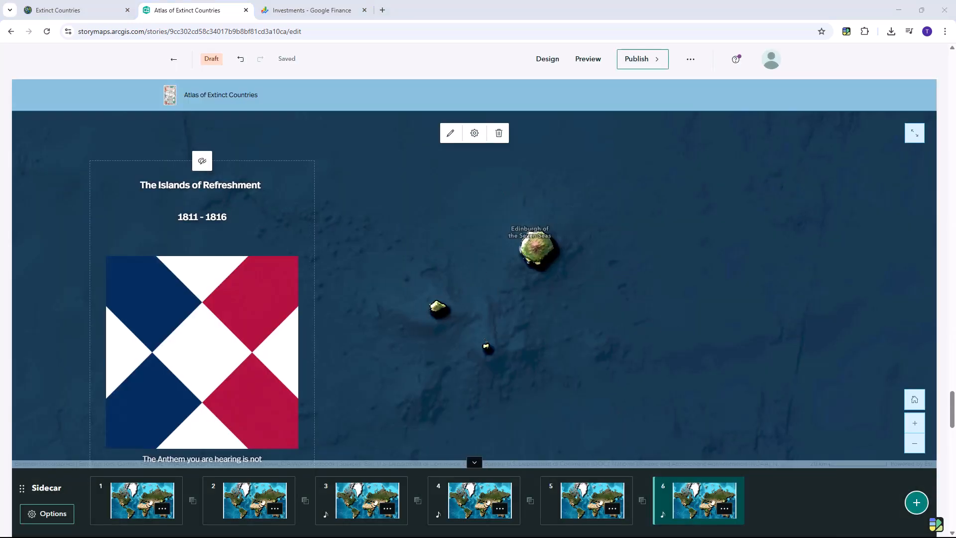
- Rewrite the flag's caption as "Sadly, the Islands of Refreshment had no National Anthem"
scroll(210, 333, "down", 3)
left_click(262, 386)
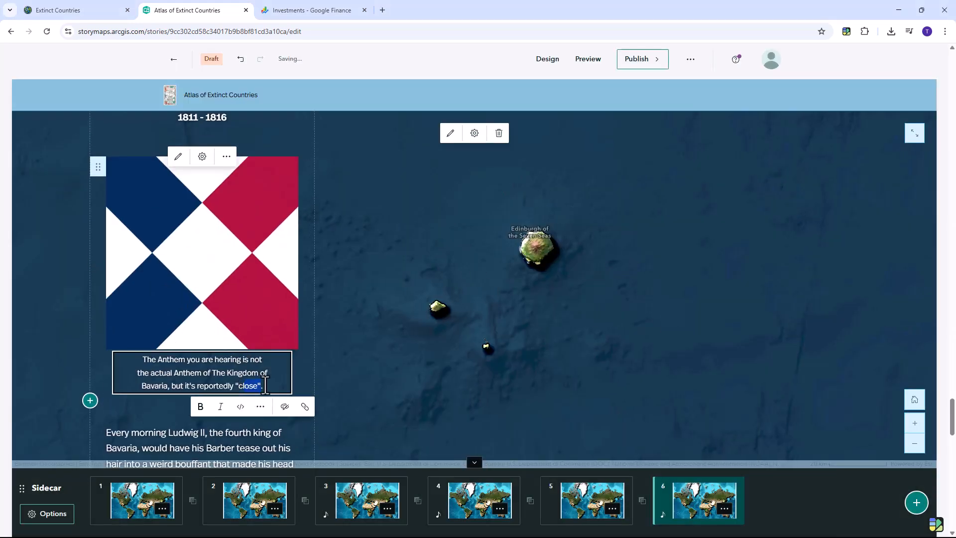
left_click_drag(262, 386, 180, 361)
type("Sadly, the Islands of Refreshment had no National Anthem")
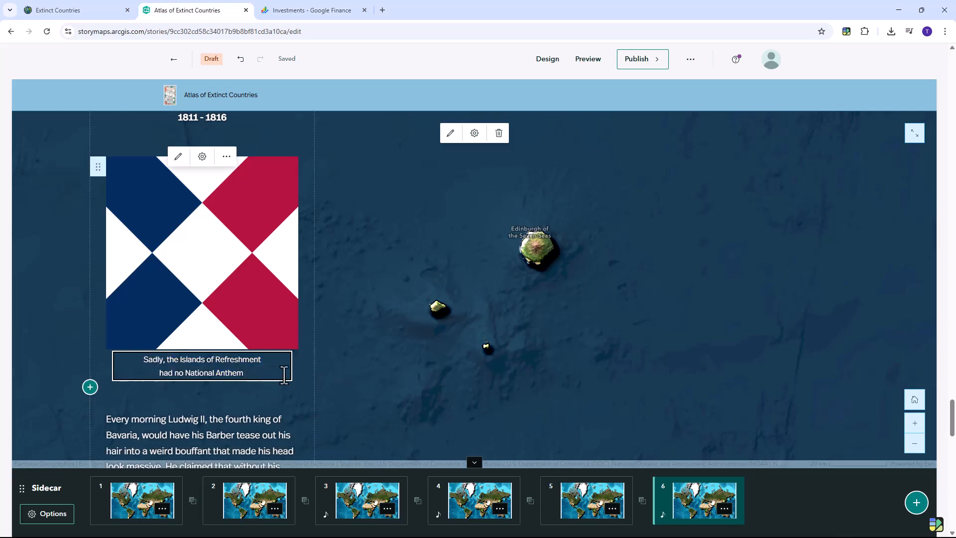
- Replace the Ludwig II paragraph with the narrative beginning "Today there is a sign on Tristan de Cuna welcoming visitors to 'the remotest island'"
scroll(199, 239, "down", 3)
key("Escape")
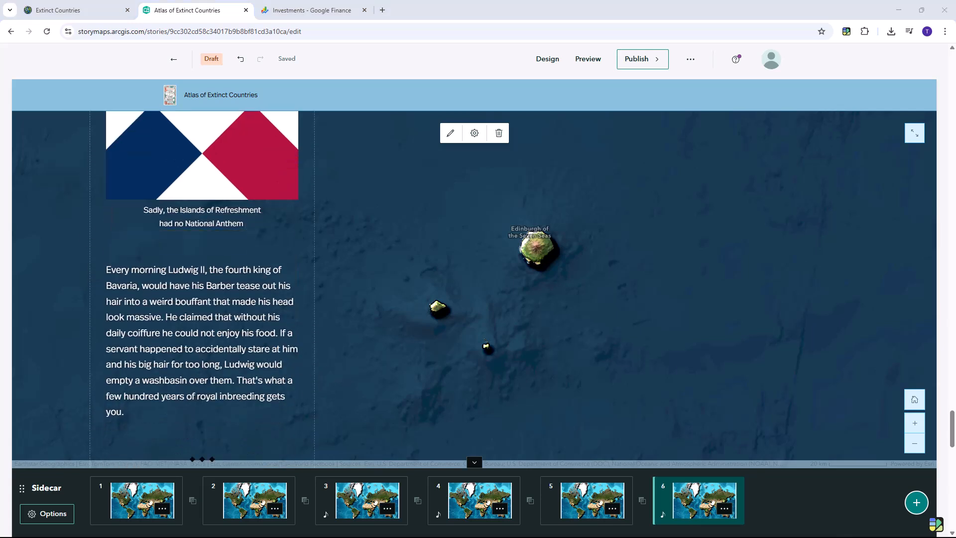
triple_click(127, 411)
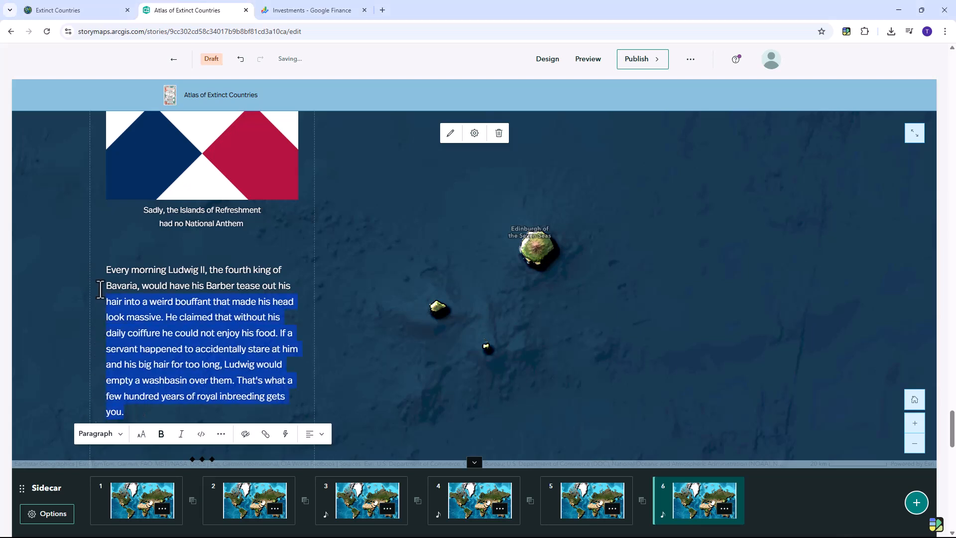
type("Today there is a sign on Tristan de Cuna welcoming visitors to \"the remotest island\". 1,500 miles from anywhere, this isn't a tourist board hyperbole. The Portuguese explorer Tristan de Cuna spotted the tiny volcanic speck in 1506, but decided it looked in too unappealing to stop off at. It wasn't until 1811 that the first would be permanent settlers showed up, a young adventurer from Salem, Massachusetts named Jonathan Lambert.")
- Add a second paragraph below the narrative saying the presence of pigs suggested that people, probably Dutch traders, had stopped off first
scroll(95, 299, "down", 2)
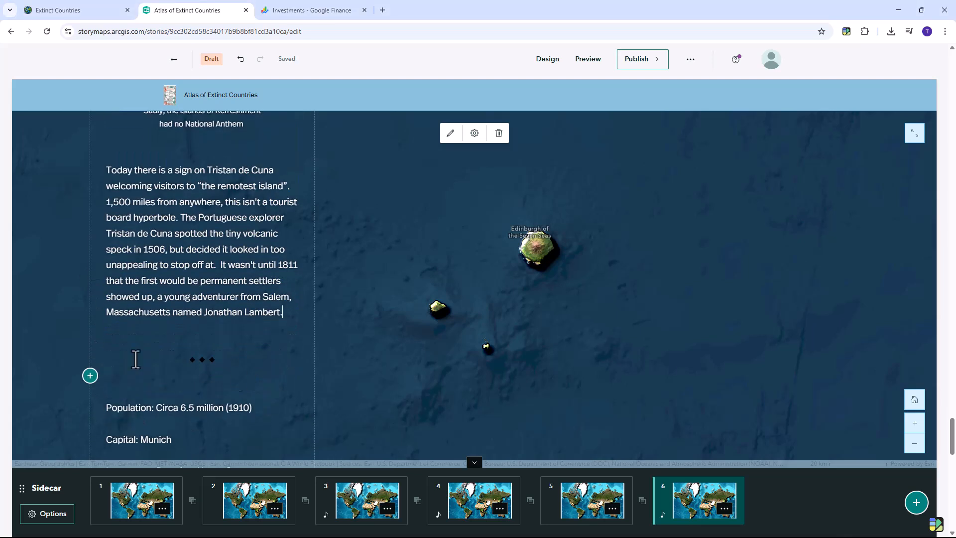
left_click(90, 327)
left_click(140, 268)
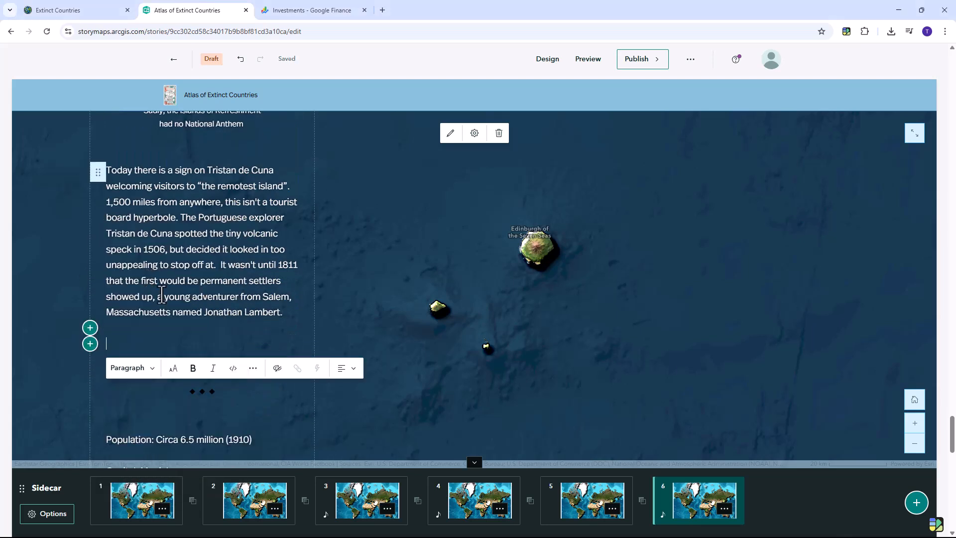
type("Note: probably lies, Lambert thought he was the first person to ever stay on the island, but the presence of pigs suggested other people, probably Dutch traders, must have stopped off first, at least briefly.")
- Delete all the Bavarian facts below the separator, from Population through Today
scroll(239, 389, "down", 5)
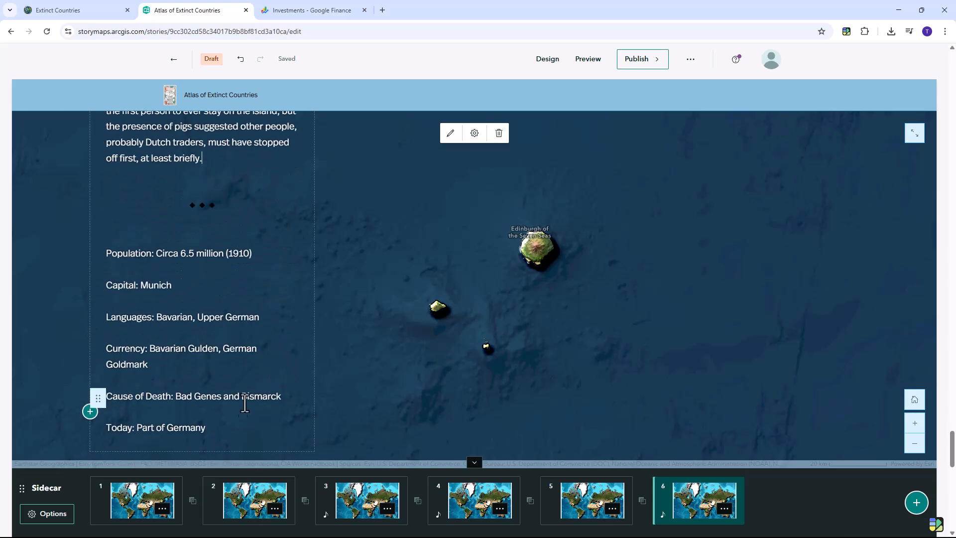
key("BackSpace")
key("BackSpace")
key("BackSpace")
key("BackSpace")
key("BackSpace")
key("BackSpace")
key("BackSpace")
key("BackSpace")
key("BackSpace")
key("BackSpace")
key("BackSpace")
key("BackSpace")
key("BackSpace")
key("BackSpace")
key("BackSpace")
key("BackSpace")
key("BackSpace")
key("BackSpace")
key("BackSpace")
key("BackSpace")
key("BackSpace")
key("BackSpace")
key("BackSpace")
key("BackSpace")
key("BackSpace")
key("BackSpace")
key("BackSpace")
key("BackSpace")
key("BackSpace")
key("BackSpace")
key("BackSpace")
key("BackSpace")
key("BackSpace")
key("BackSpace")
key("BackSpace")
key("BackSpace")
key("BackSpace")
key("BackSpace")
key("BackSpace")
key("BackSpace")
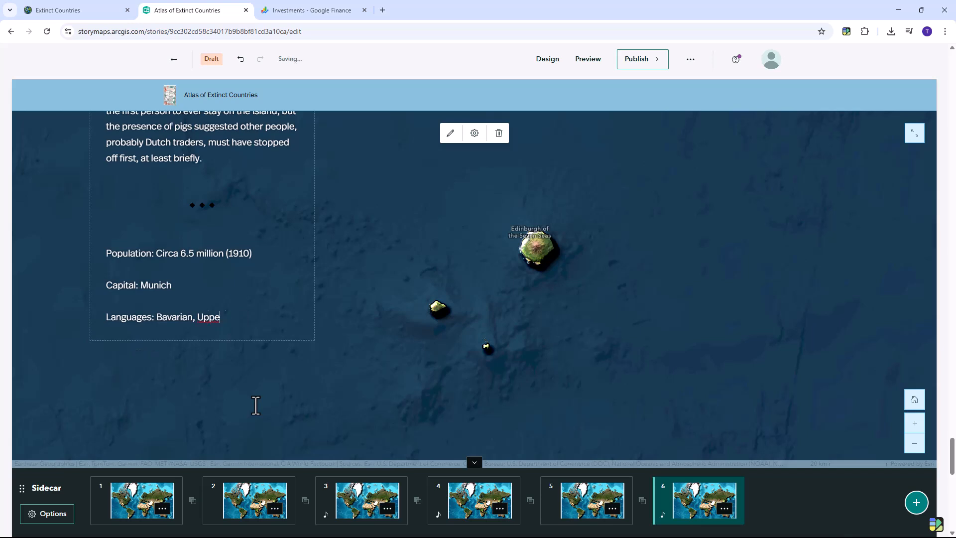
key("BackSpace")
key("BackSpace")
key("BackSpace")
key("BackSpace")
key("BackSpace")
key("BackSpace")
key("BackSpace")
key("BackSpace")
key("BackSpace")
key("BackSpace")
key("BackSpace")
key("BackSpace")
key("BackSpace")
key("BackSpace")
key("BackSpace")
key("BackSpace")
key("BackSpace")
key("BackSpace")
key("BackSpace")
key("BackSpace")
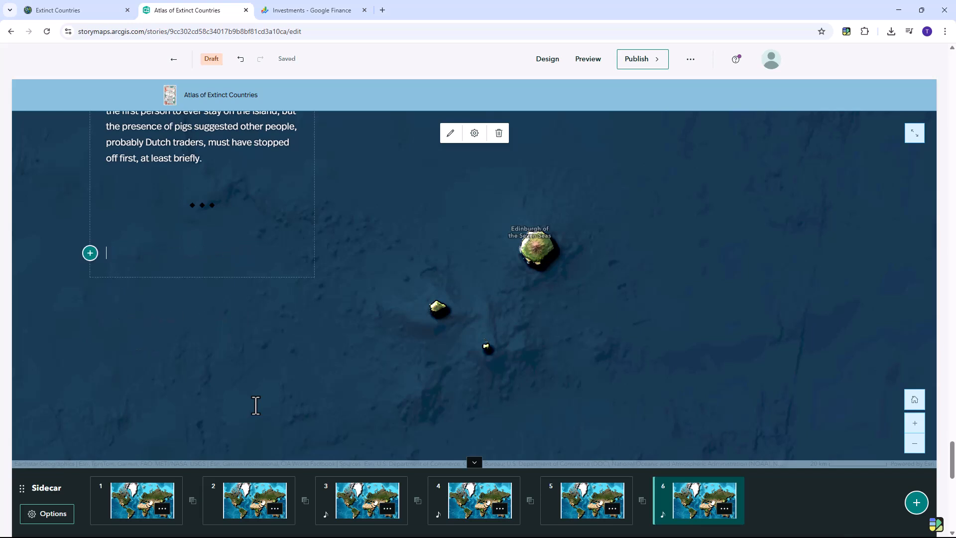
key("BackSpace")
key("BackSpace")
- Add a facts text block: Population Not reported, Capital Cervione, Languages Italian, Corsican, French, German, Currency Soldi, Cause of Death In-fighting and bad debts, Today Part of France
left_click(89, 221)
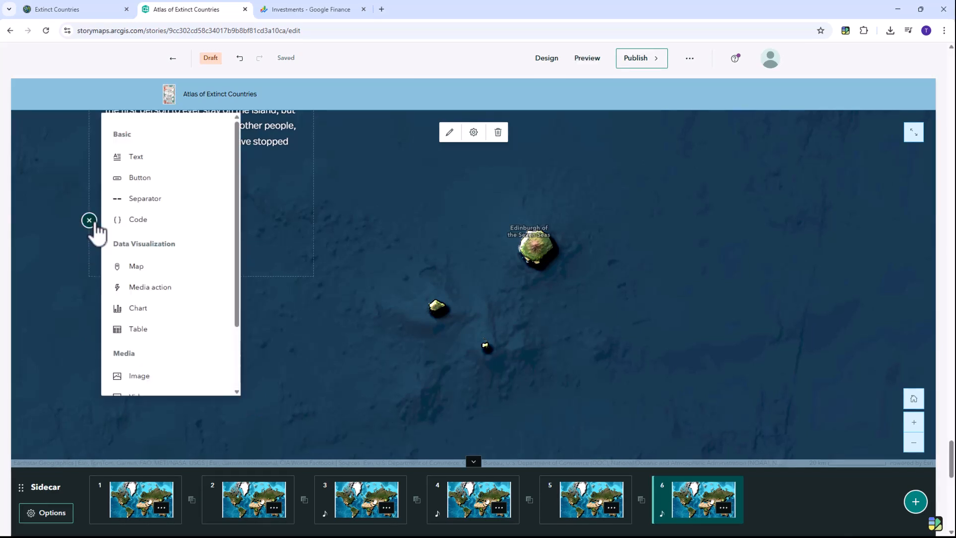
left_click(142, 166)
type("Population: Not reported  Capital: Cervione  Languages: Italian, Corsican, French, German  Currency: Soldi  Cause of Death: In-fighting and bad debts  Today: Part of France")
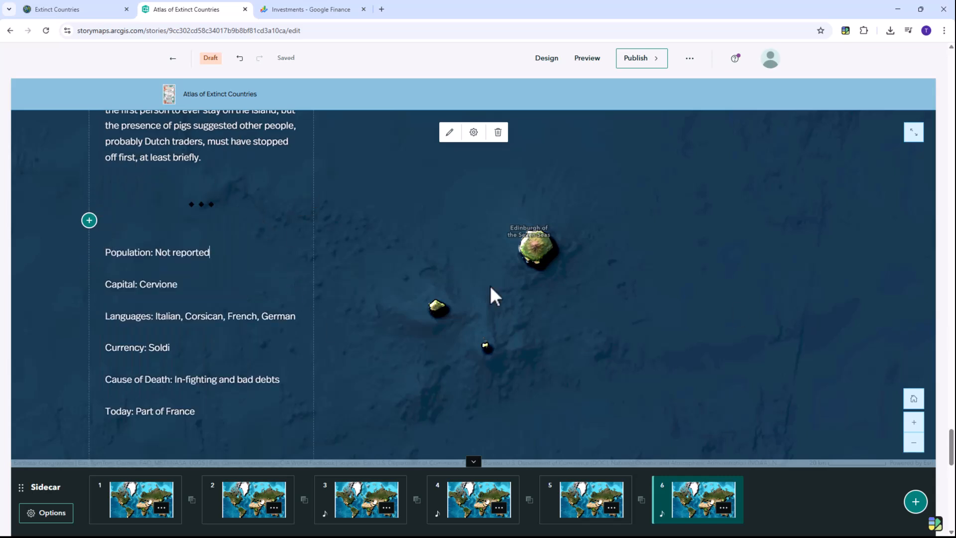
- Look over the new facts on the Islands of Refreshment slide and return to the narrative introduction on slide 5
scroll(299, 307, "down", 6)
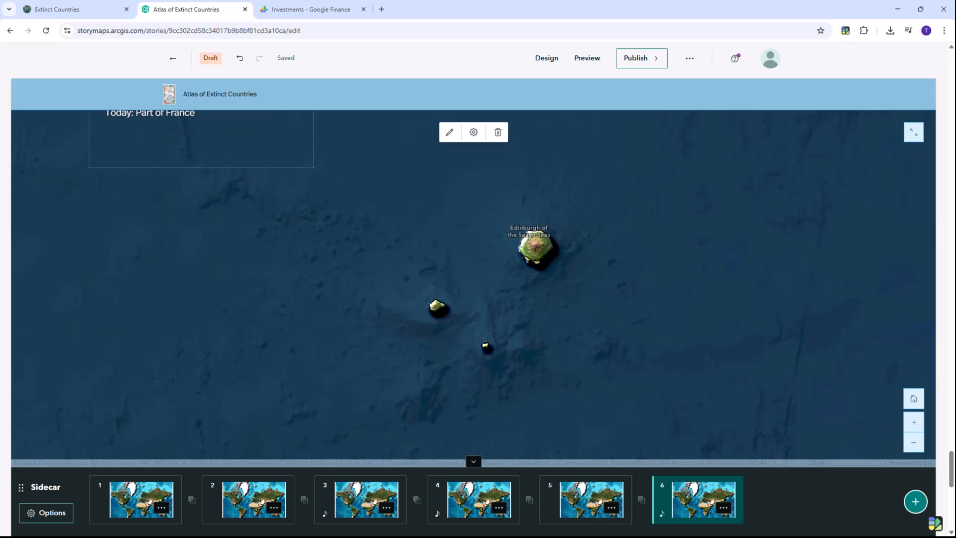
scroll(647, 249, "up", 15)
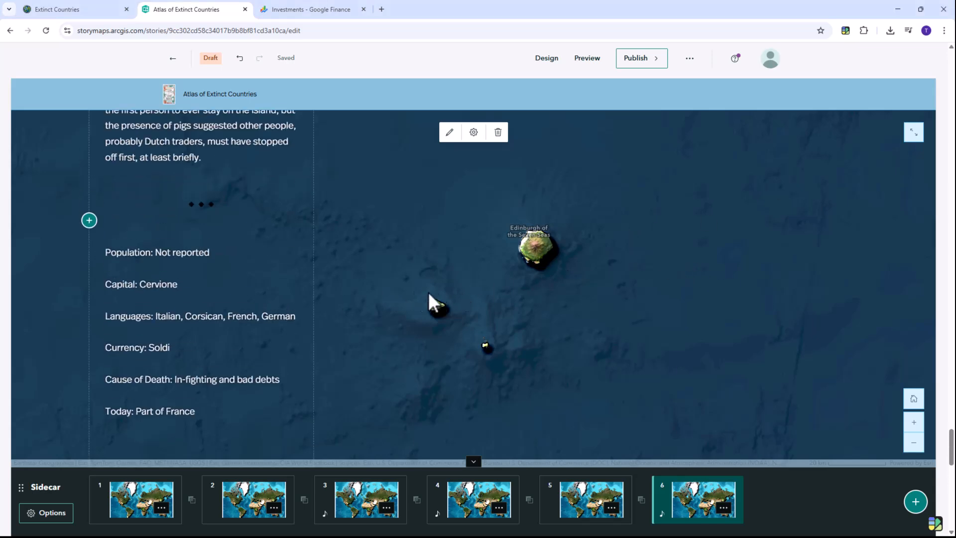
scroll(359, 286, "up", 10)
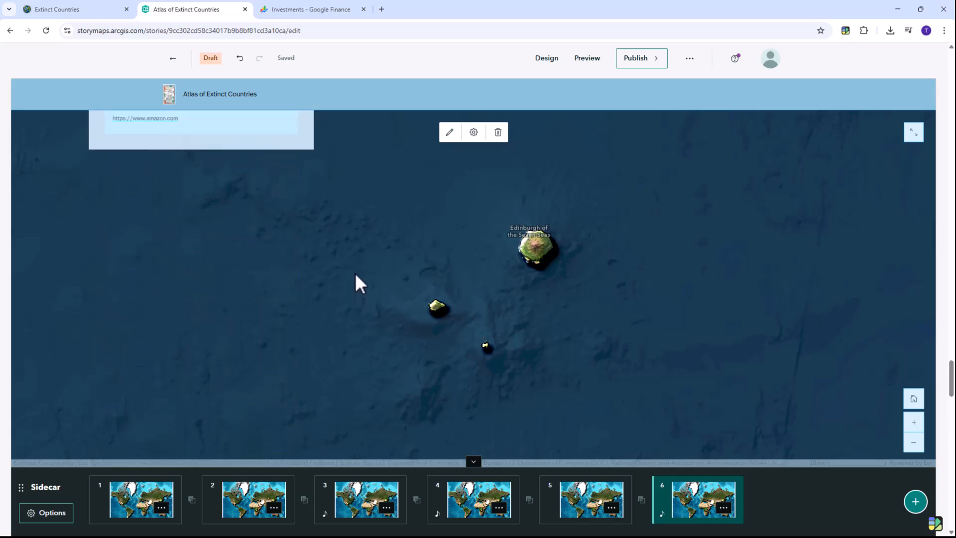
scroll(361, 266, "up", 3)
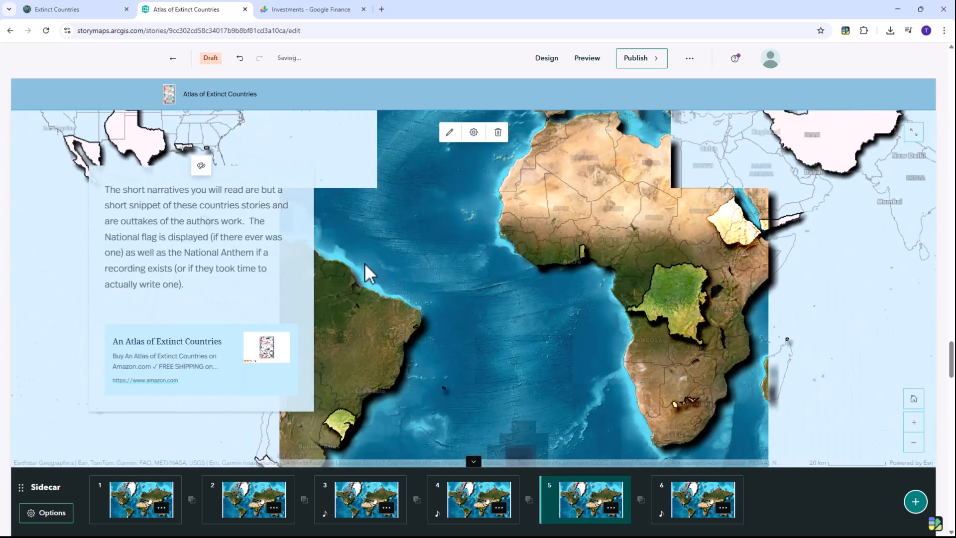